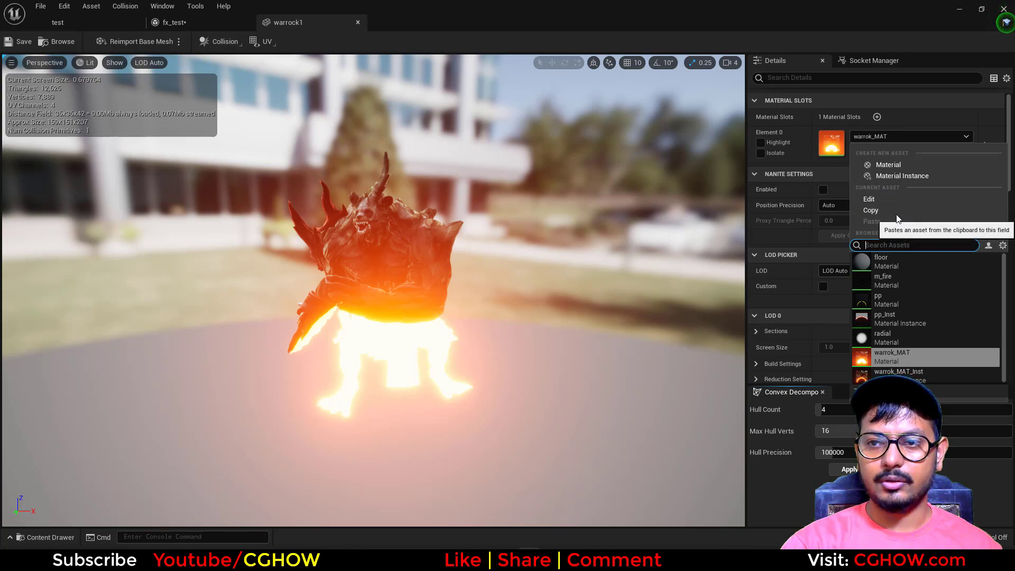
Step: Create a new material named m_body_test in the level project's test folder
{"action": "left_click", "coordinate": [55, 27]}
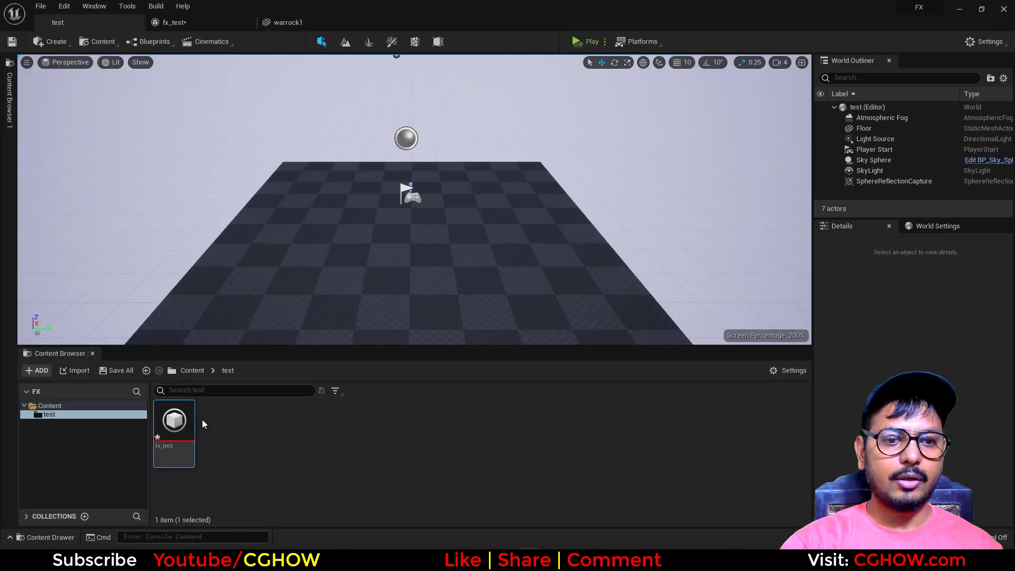
{"action": "right_click", "coordinate": [277, 461]}
{"action": "mouse_move", "coordinate": [306, 345]}
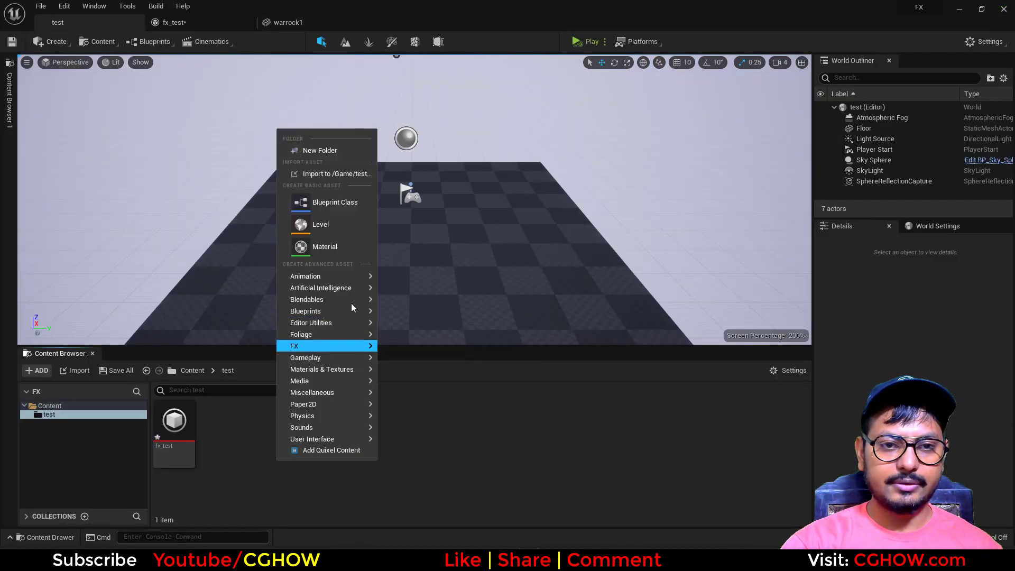
{"action": "left_click", "coordinate": [334, 253]}
{"action": "type", "text": "m"}
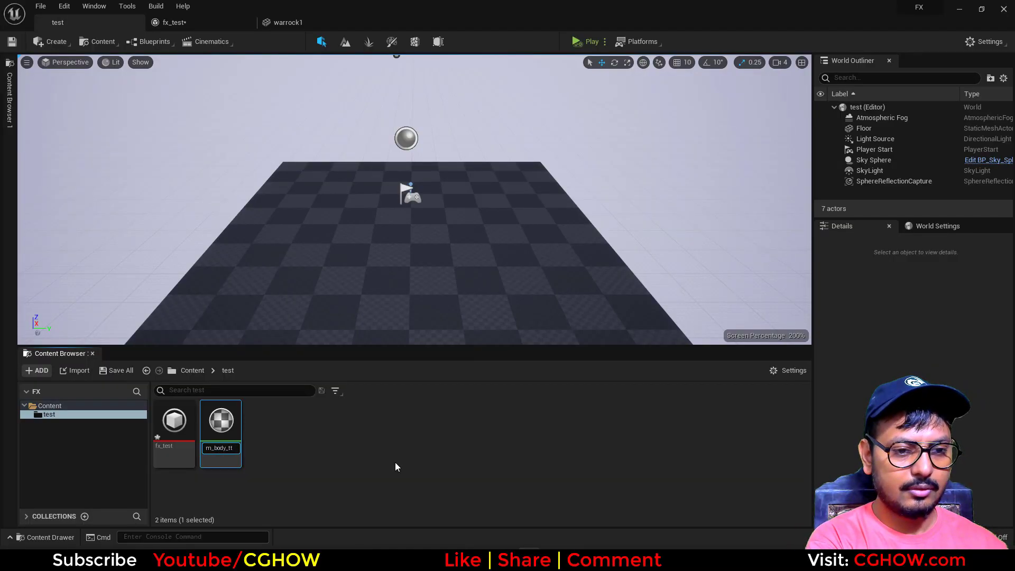
{"action": "type", "text": "_body_test"}
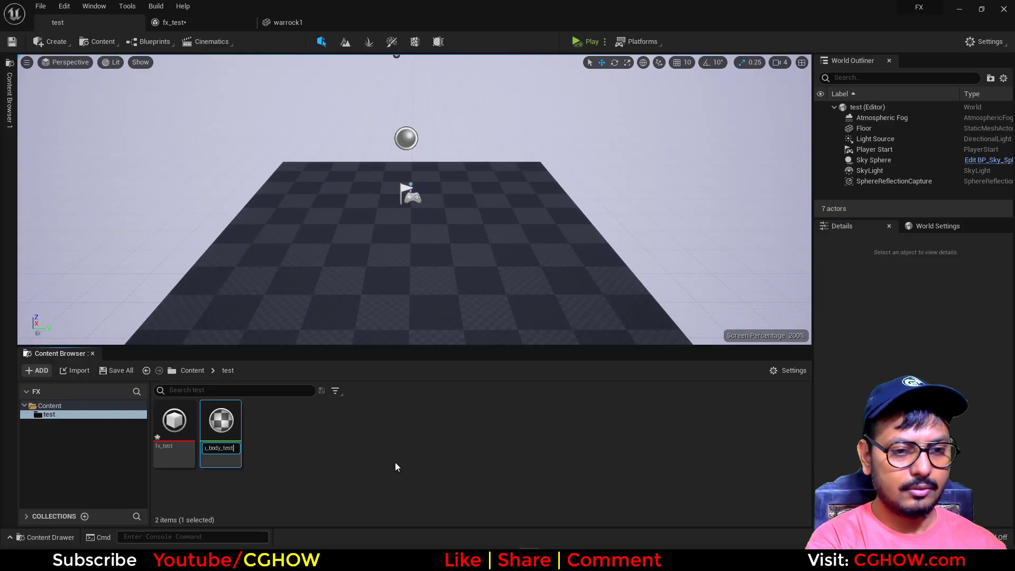
{"action": "key", "text": "Return"}
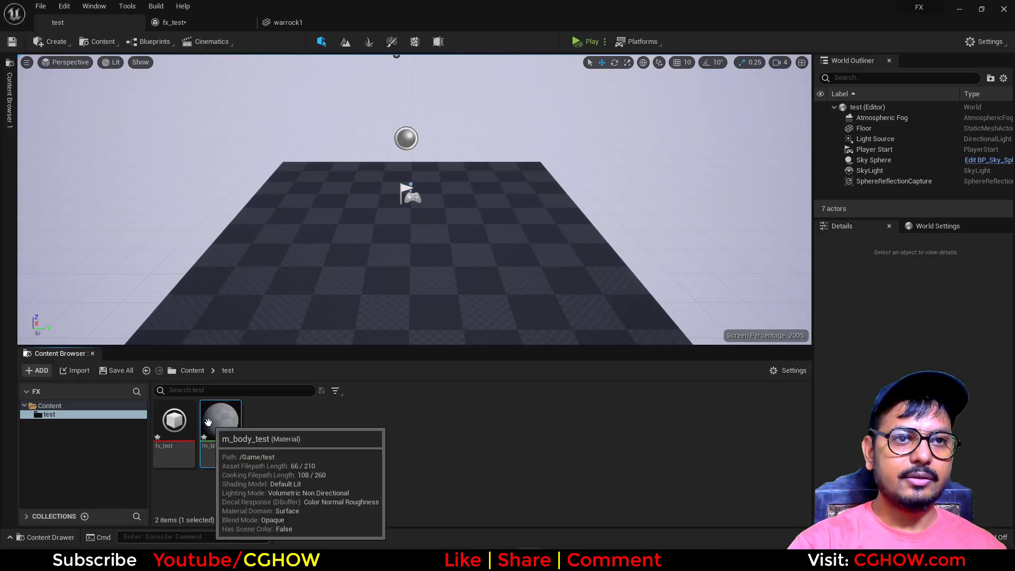
Step: Assign m_body_test to the Element 0 material slot of the warrock1 static mesh
{"action": "left_click", "coordinate": [305, 25]}
{"action": "left_click", "coordinate": [856, 150]}
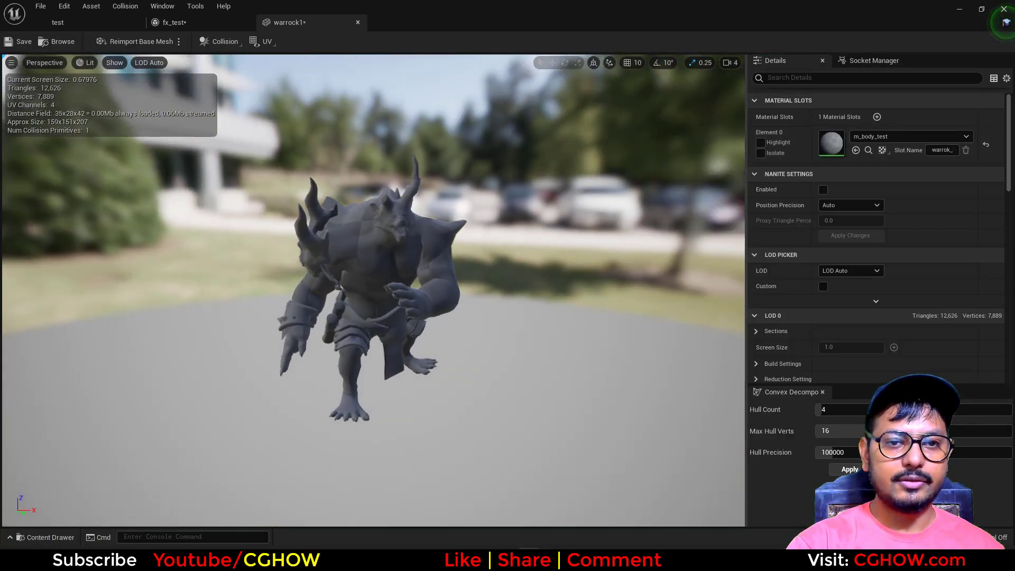
{"action": "left_click_drag", "start_coordinate": [402, 261], "coordinate": [386, 261]}
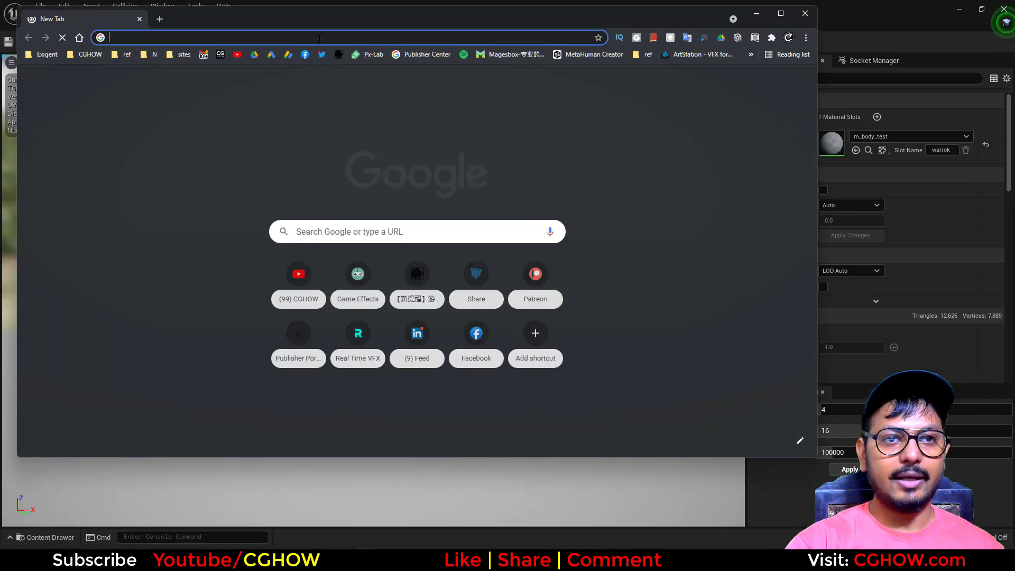
Step: Switch to the browser, open mixamo.com and its Characters page, and return to the mesh editor
{"action": "left_click", "coordinate": [277, 37]}
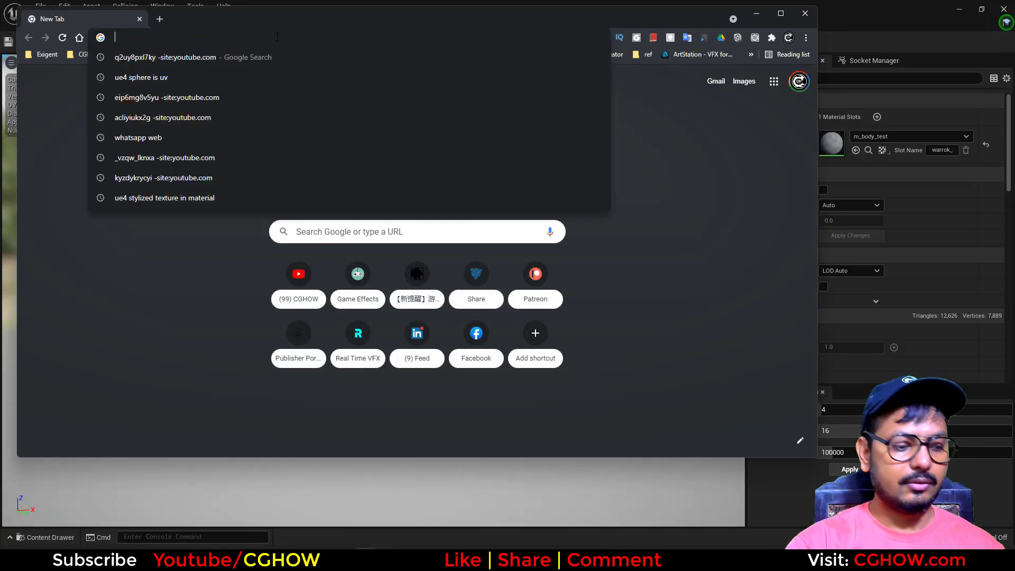
{"action": "type", "text": "mixamo"}
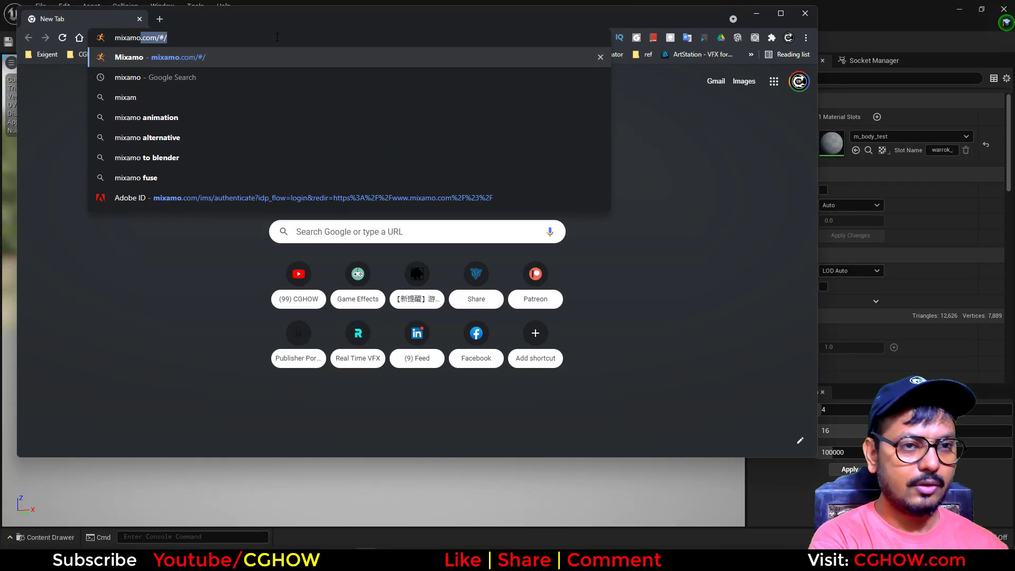
{"action": "key", "text": "Return"}
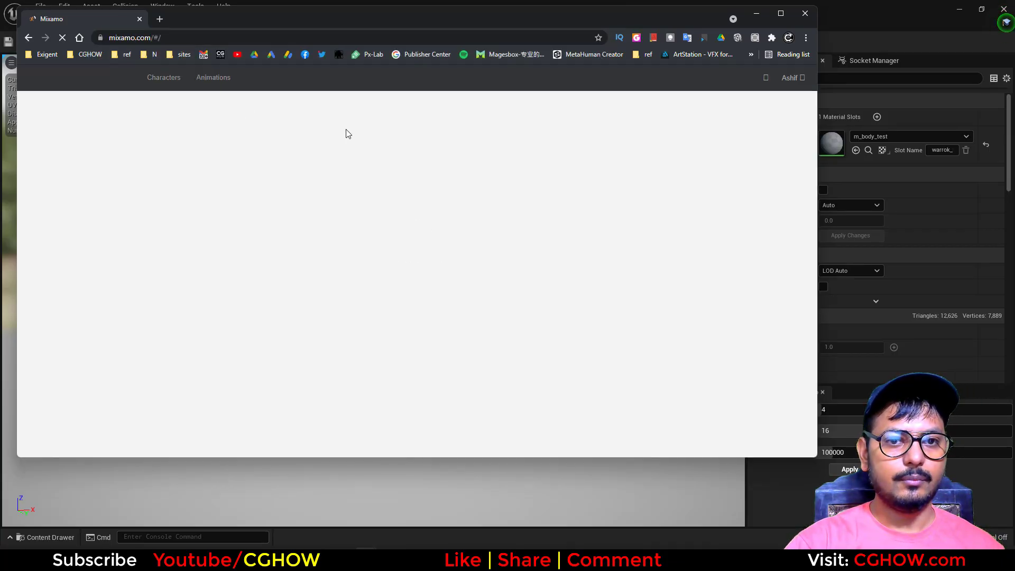
{"action": "left_click", "coordinate": [174, 86]}
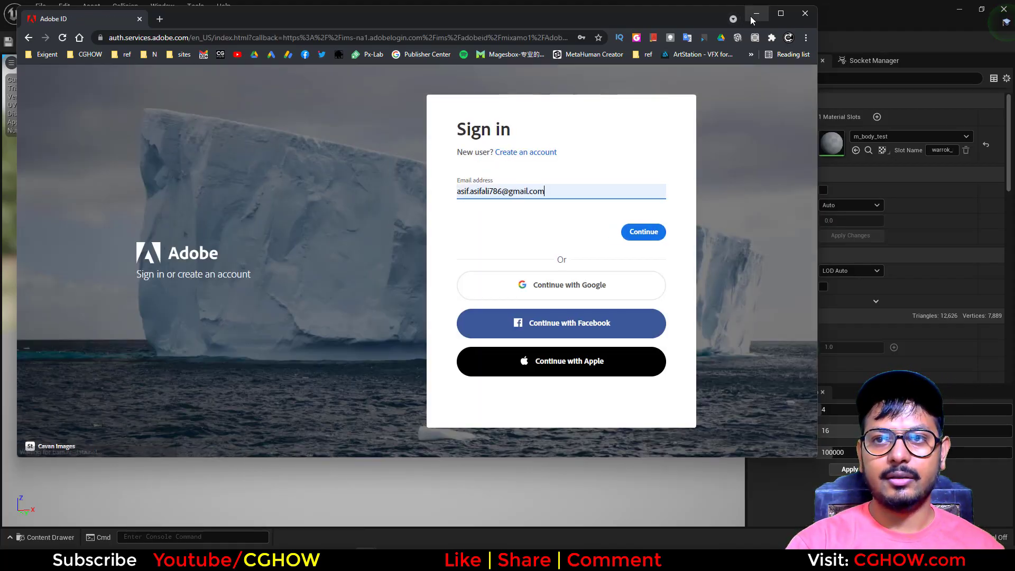
{"action": "left_click", "coordinate": [755, 16]}
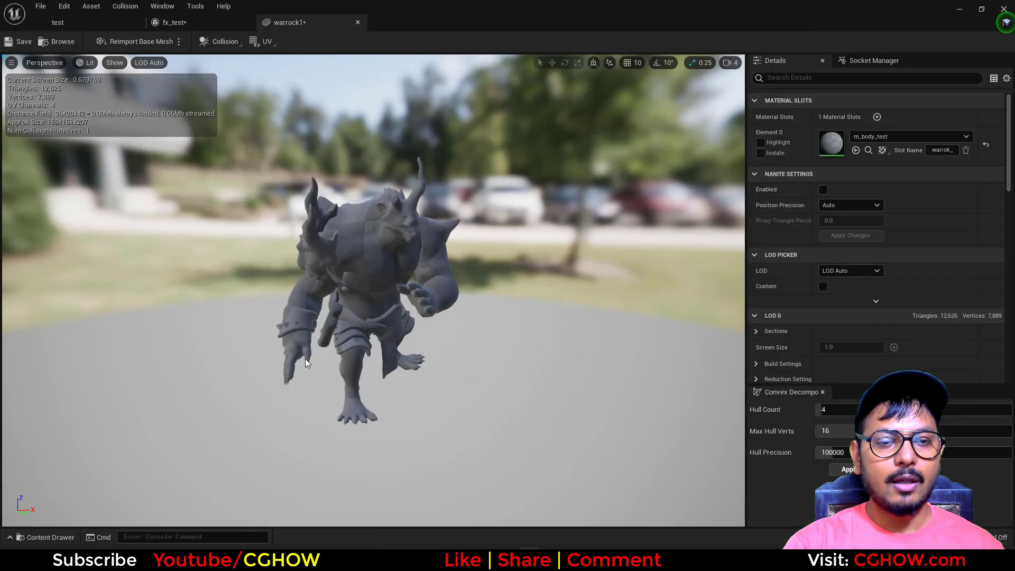
Step: Close the warrock1 mesh and delete the Scale Color, Drag and Gravity Force modules from the Fountain emitter in fx_test
{"action": "left_click", "coordinate": [358, 22]}
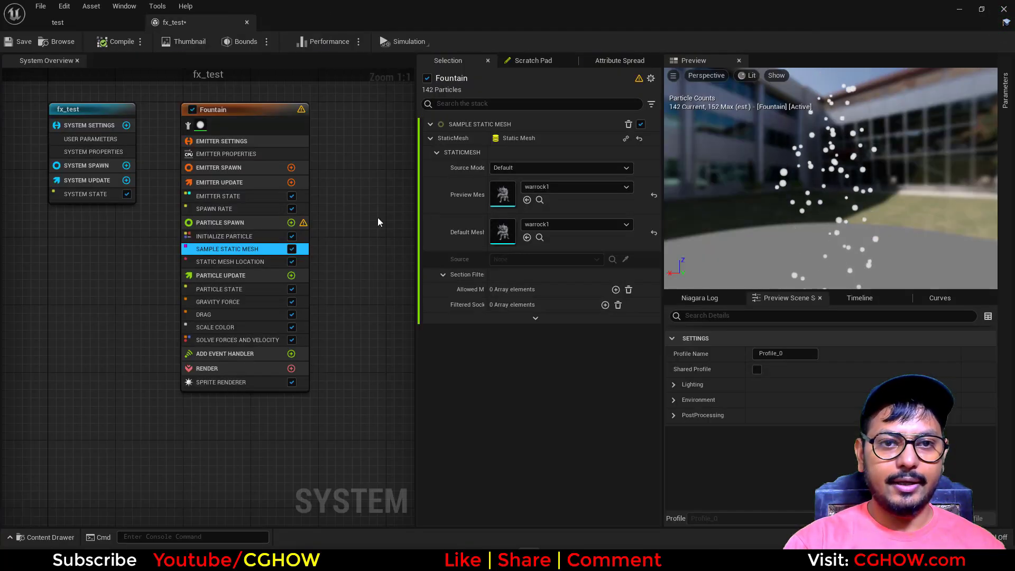
{"action": "left_click_drag", "start_coordinate": [812, 107], "coordinate": [905, 164]}
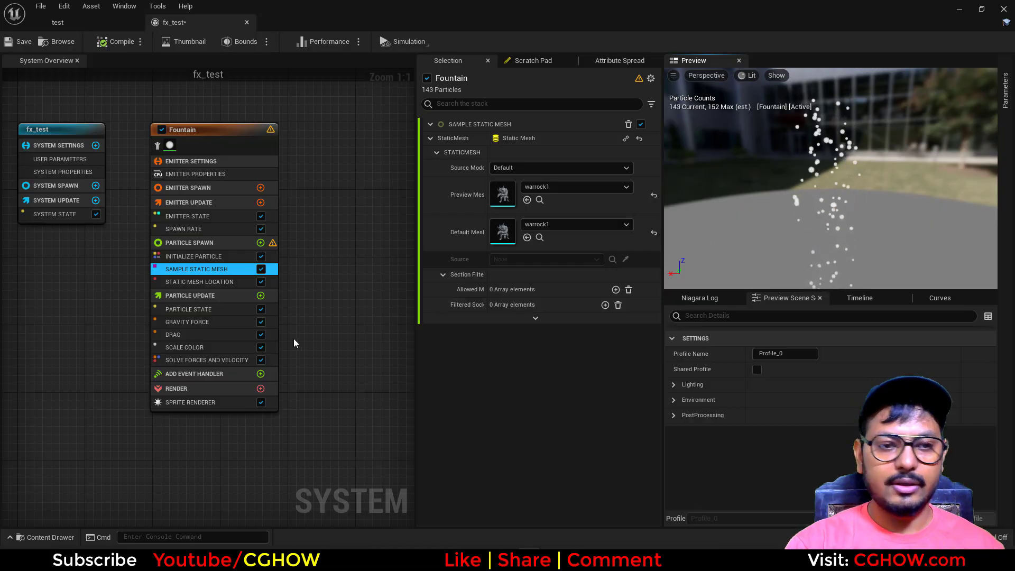
{"action": "left_click", "coordinate": [210, 348]}
{"action": "key", "text": "Delete"}
{"action": "left_click", "coordinate": [193, 334]}
{"action": "key", "text": "Delete"}
{"action": "left_click", "coordinate": [204, 322]}
{"action": "key", "text": "Delete"}
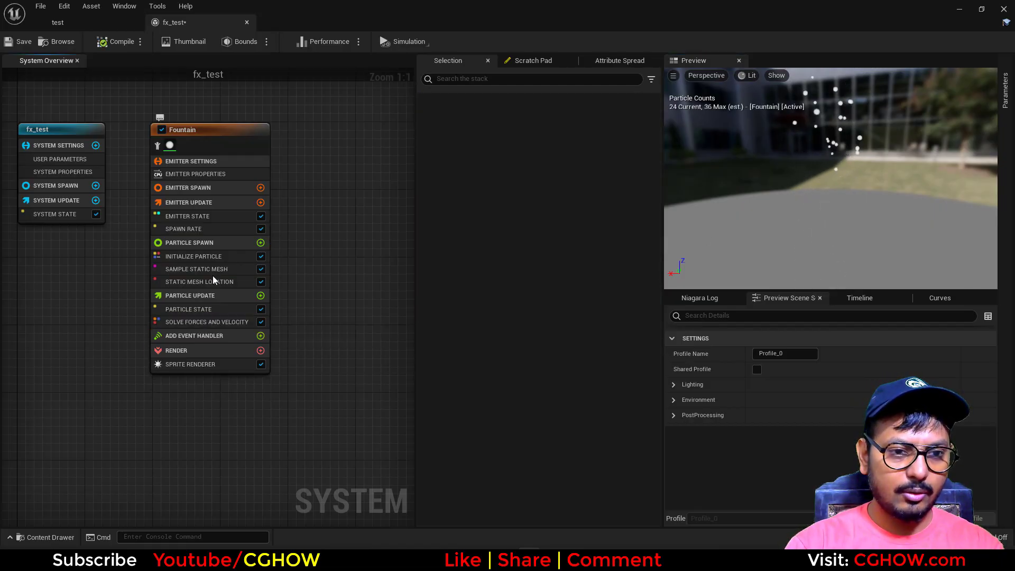
{"action": "left_click_drag", "start_coordinate": [799, 121], "coordinate": [764, 123]}
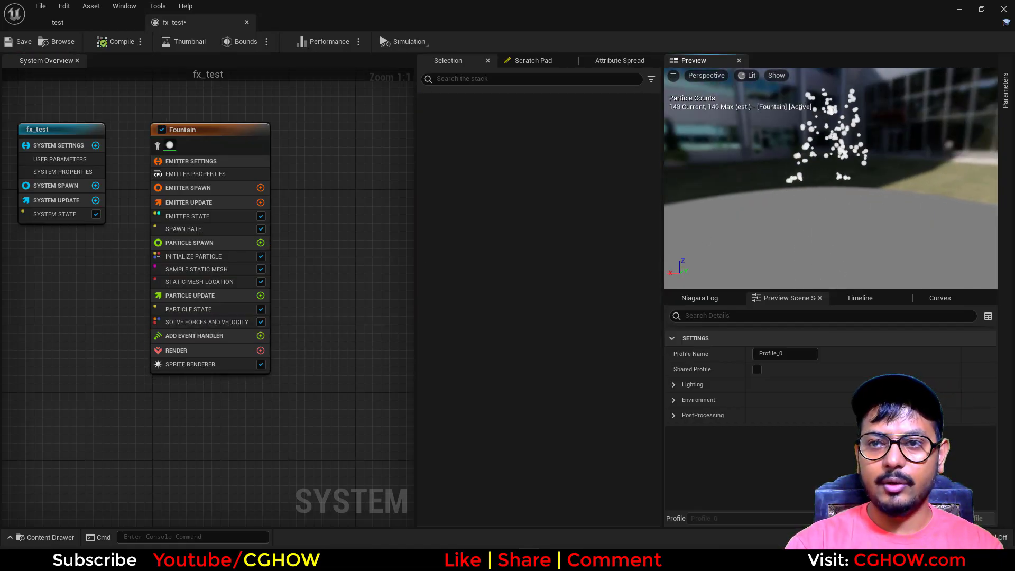
Step: Set the Fountain emitter's Sim Target to GPUCompute Sim and enable its Fixed Bounds
{"action": "left_click", "coordinate": [195, 174]}
{"action": "left_click", "coordinate": [499, 199]}
{"action": "left_click", "coordinate": [518, 219]}
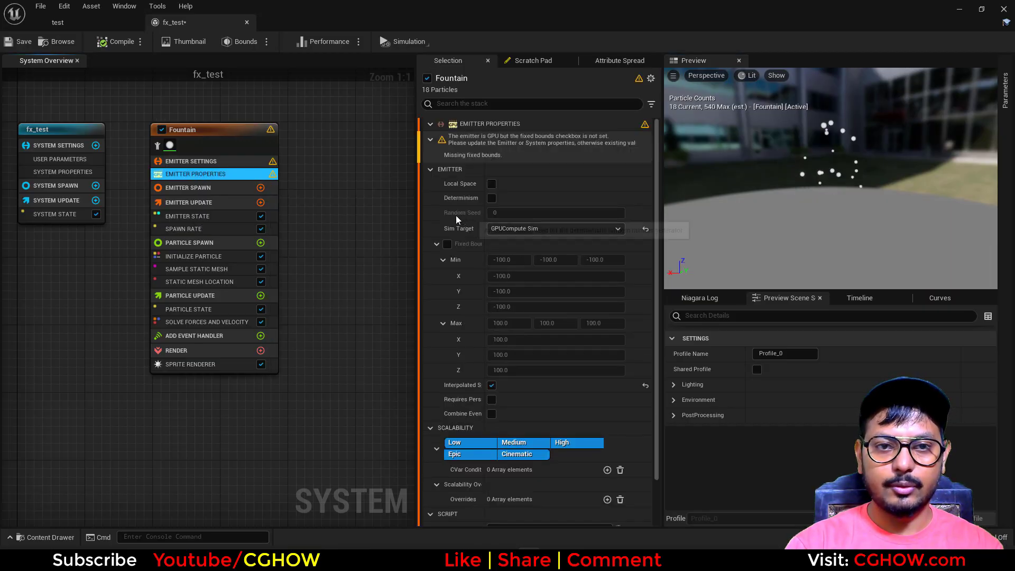
{"action": "left_click", "coordinate": [448, 245]}
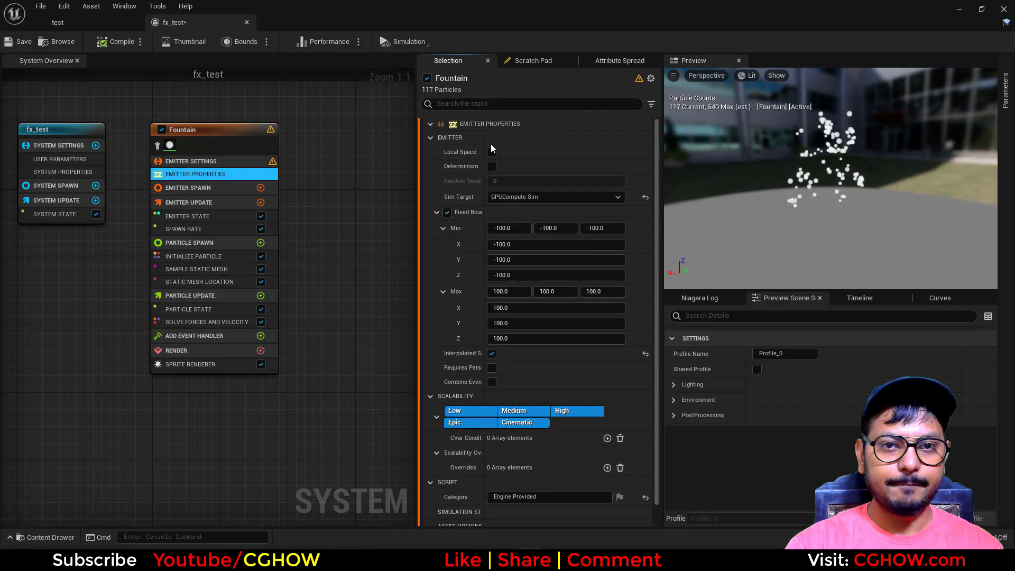
Step: Raise the Fountain emitter's SpawnRate to about 16218
{"action": "left_click", "coordinate": [195, 282]}
{"action": "left_click", "coordinate": [201, 229]}
{"action": "left_click_drag", "start_coordinate": [521, 139], "coordinate": [667, 139]}
{"action": "left_click_drag", "start_coordinate": [879, 209], "coordinate": [751, 188]}
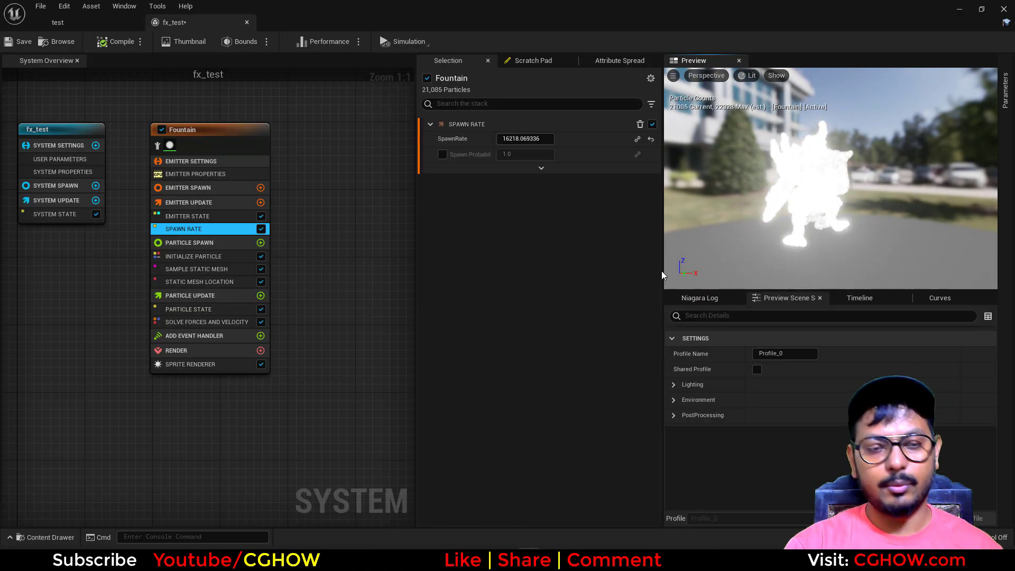
{"action": "right_click_drag", "start_coordinate": [373, 275], "coordinate": [360, 300]}
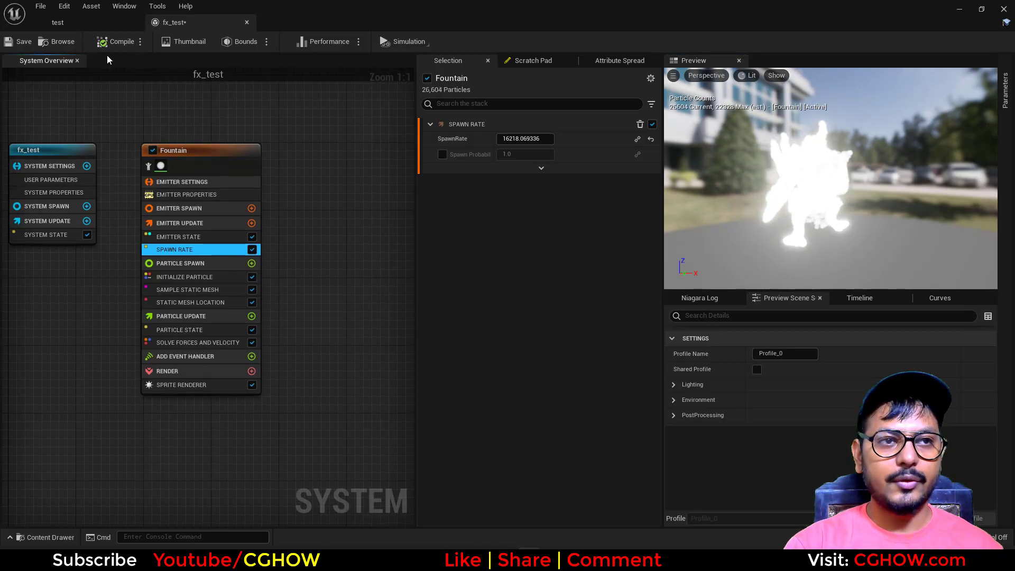
Step: Place the warrock1 mesh from the Content folder on the floor of the test level and clear the details filter
{"action": "left_click", "coordinate": [93, 23]}
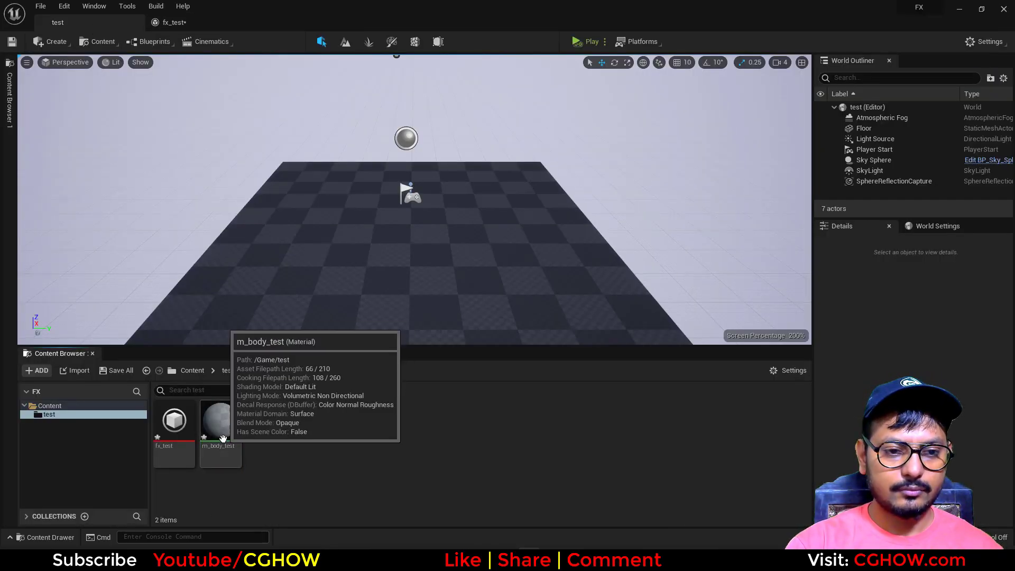
{"action": "mouse_move", "coordinate": [222, 439]}
{"action": "left_mouse_down"}
{"action": "mouse_move", "coordinate": [375, 288]}
{"action": "mouse_move", "coordinate": [212, 440]}
{"action": "left_mouse_up"}
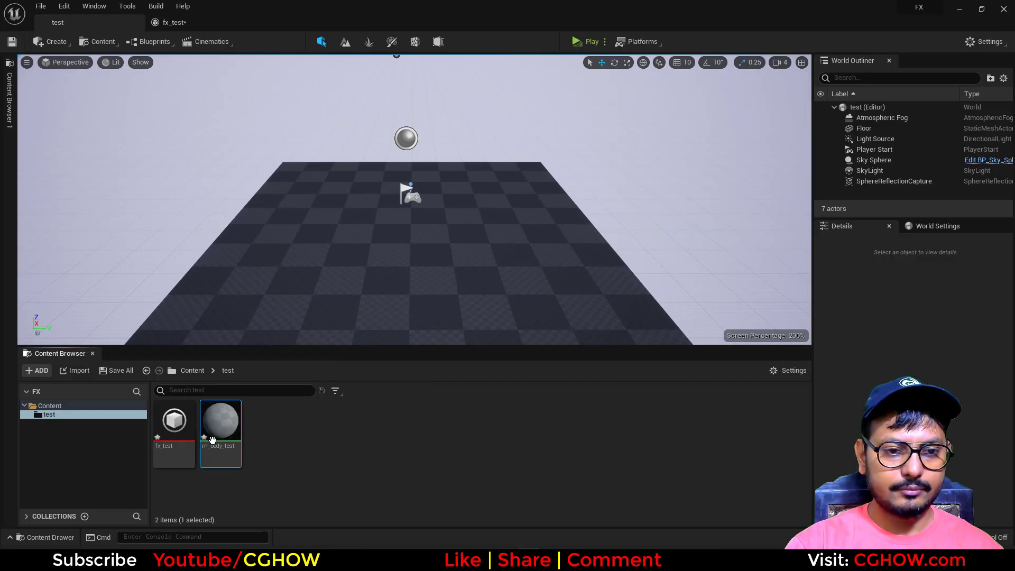
{"action": "left_click", "coordinate": [197, 403]}
{"action": "left_click", "coordinate": [65, 405]}
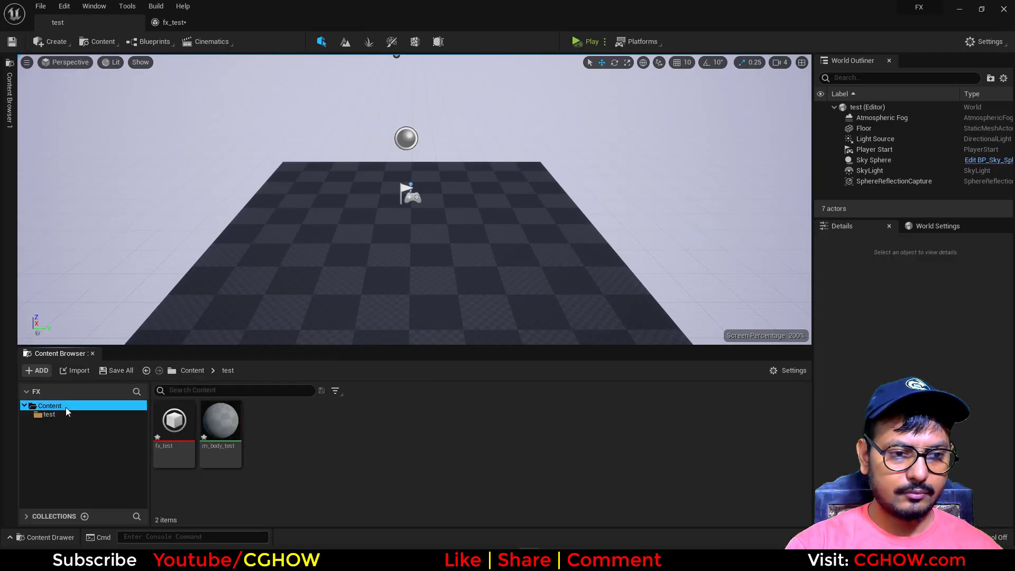
{"action": "scroll", "coordinate": [625, 481], "scroll_direction": "down", "scroll_amount": 1}
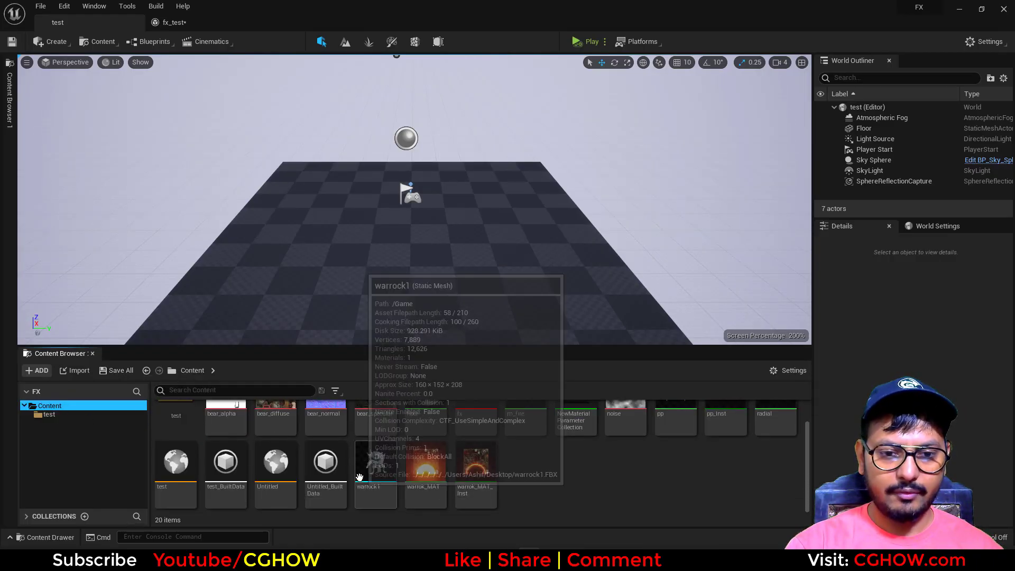
{"action": "left_click_drag", "start_coordinate": [358, 479], "coordinate": [406, 246]}
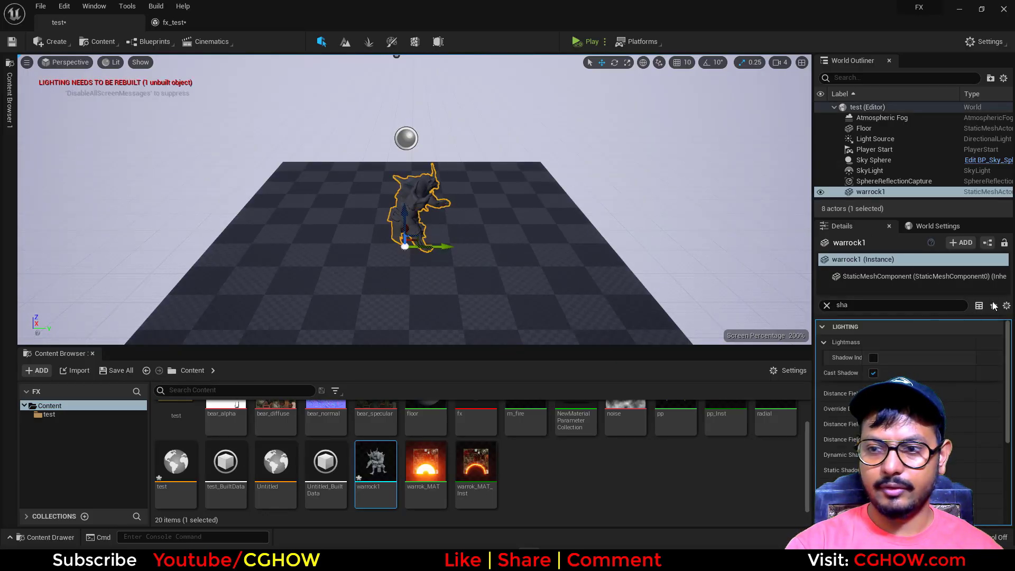
{"action": "left_click", "coordinate": [827, 305]}
Step: Lower the Floor actor to a Z location of about 0.58 under the warrock1 mesh
{"action": "left_click_drag", "start_coordinate": [532, 255], "coordinate": [480, 267], "text": "alt"}
{"action": "left_click", "coordinate": [453, 243]}
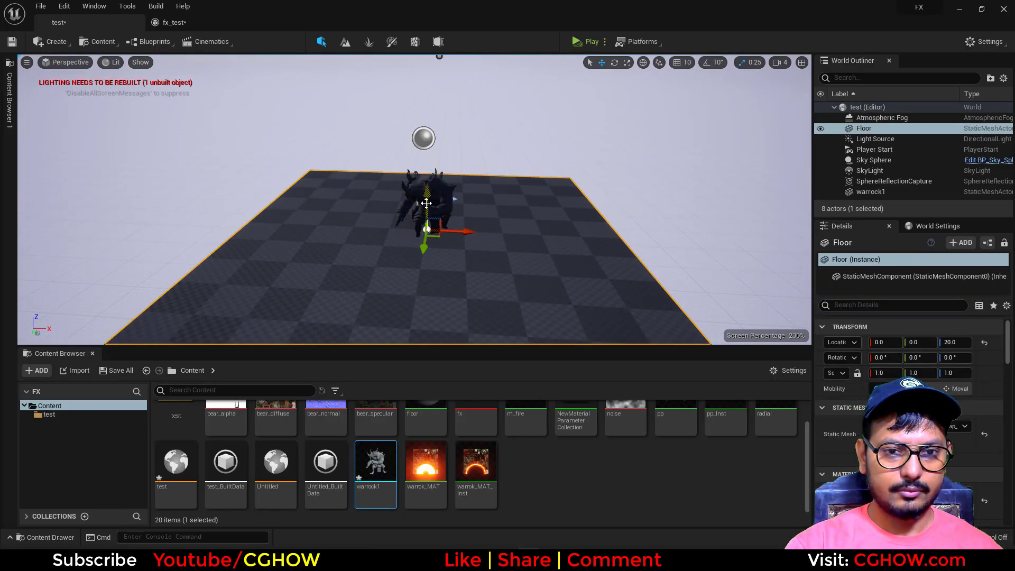
{"action": "left_click_drag", "start_coordinate": [426, 203], "coordinate": [426, 211]}
{"action": "scroll", "coordinate": [507, 252], "scroll_direction": "up", "scroll_amount": 3}
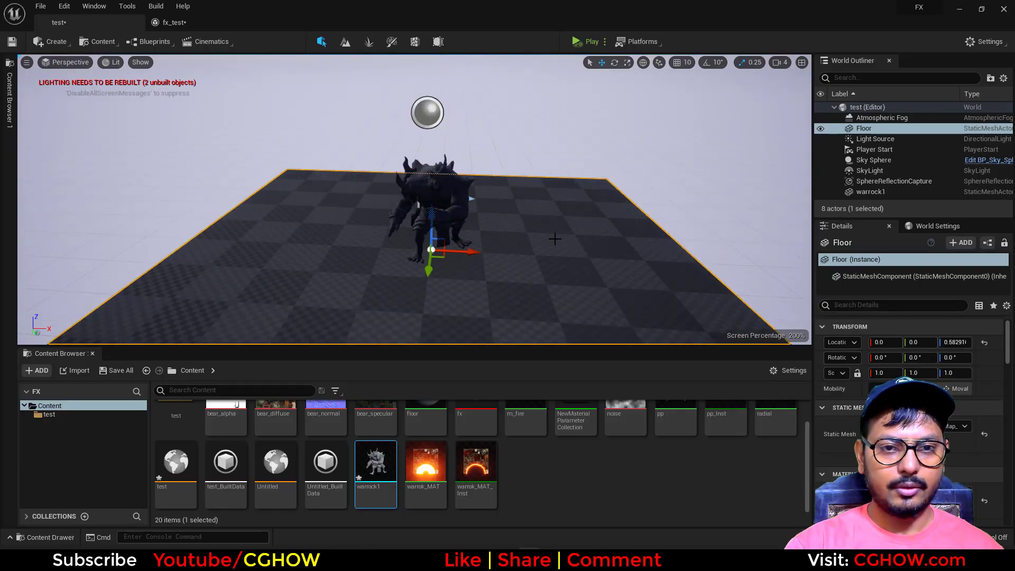
Step: Apply the m_body_test material from the test folder to the warrock1 mesh in the level and select that actor
{"action": "left_click", "coordinate": [49, 415]}
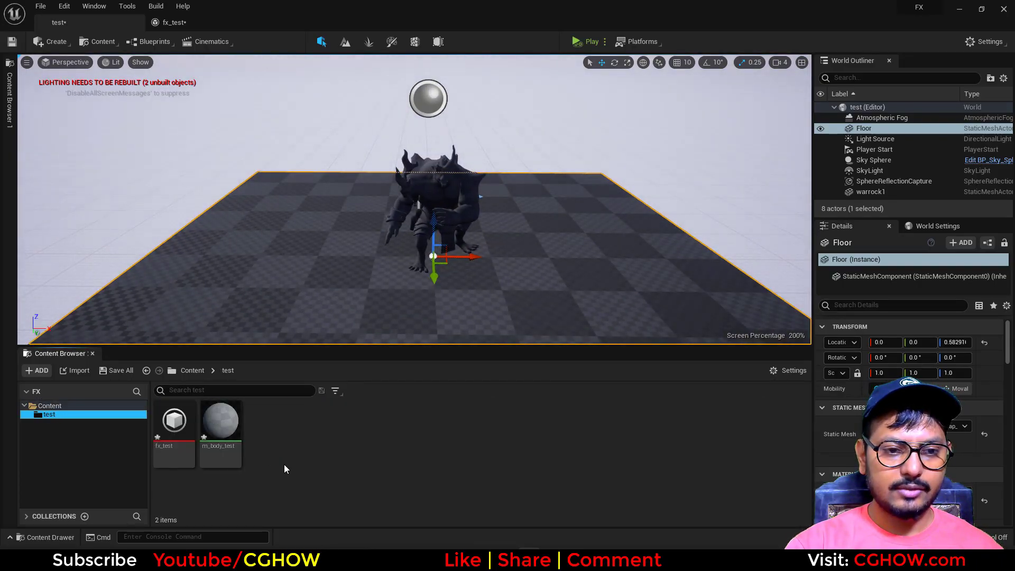
{"action": "left_click_drag", "start_coordinate": [218, 426], "coordinate": [445, 212]}
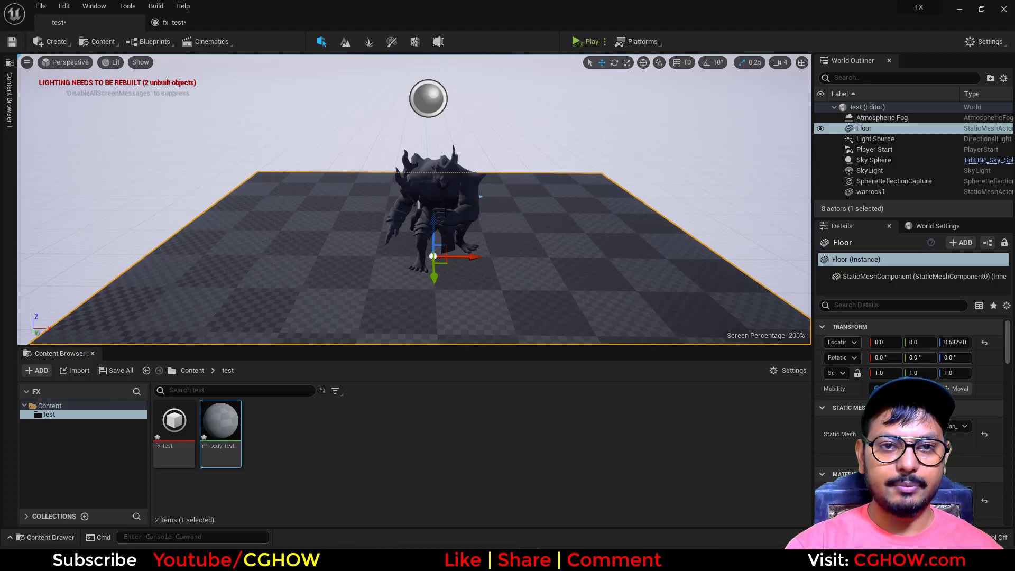
{"action": "left_click", "coordinate": [507, 145]}
{"action": "left_click", "coordinate": [871, 192]}
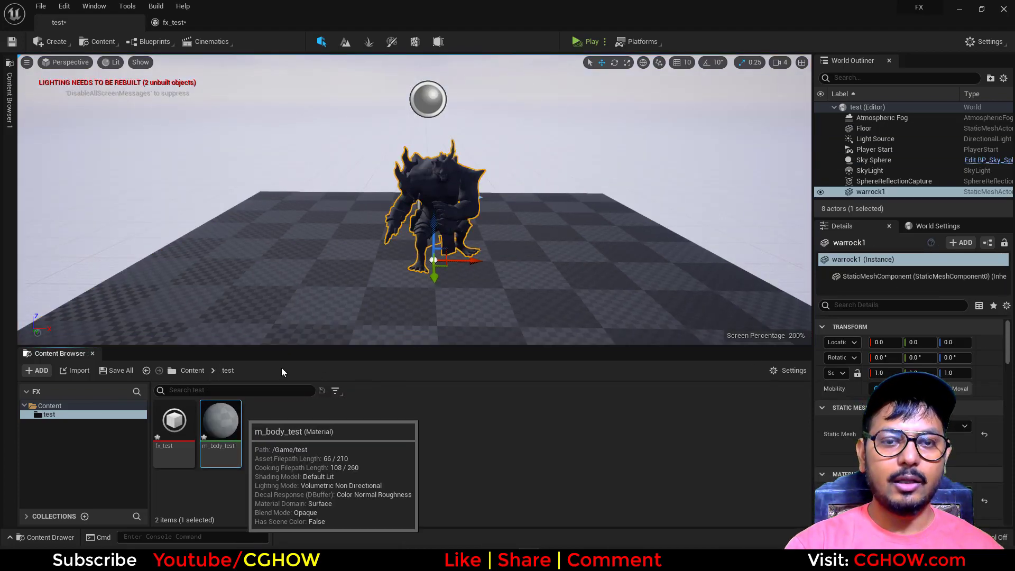
Step: Open the m_body_test material and add a SphereMask node to the left of its output node
{"action": "double_click", "coordinate": [216, 412]}
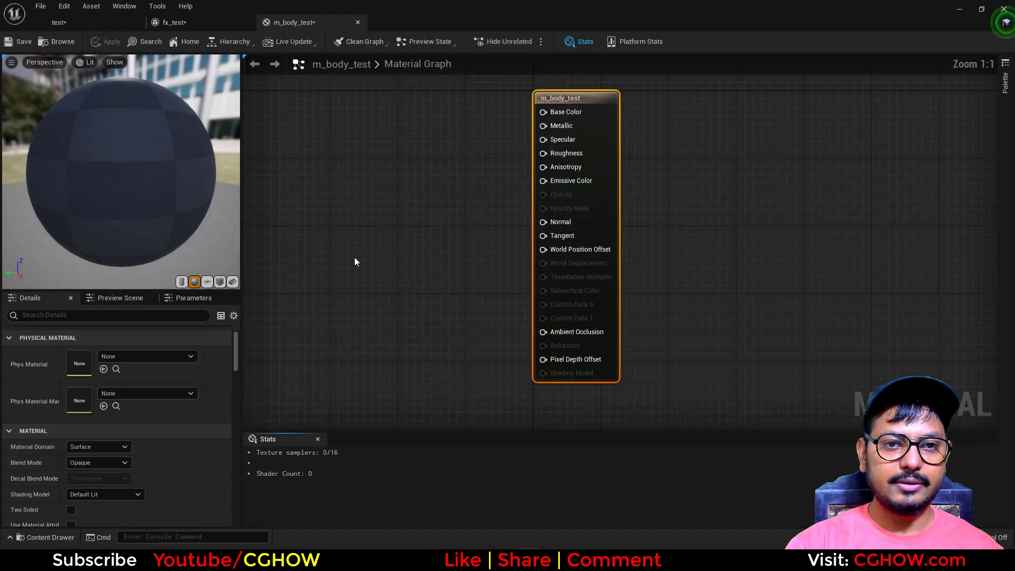
{"action": "right_click", "coordinate": [403, 183]}
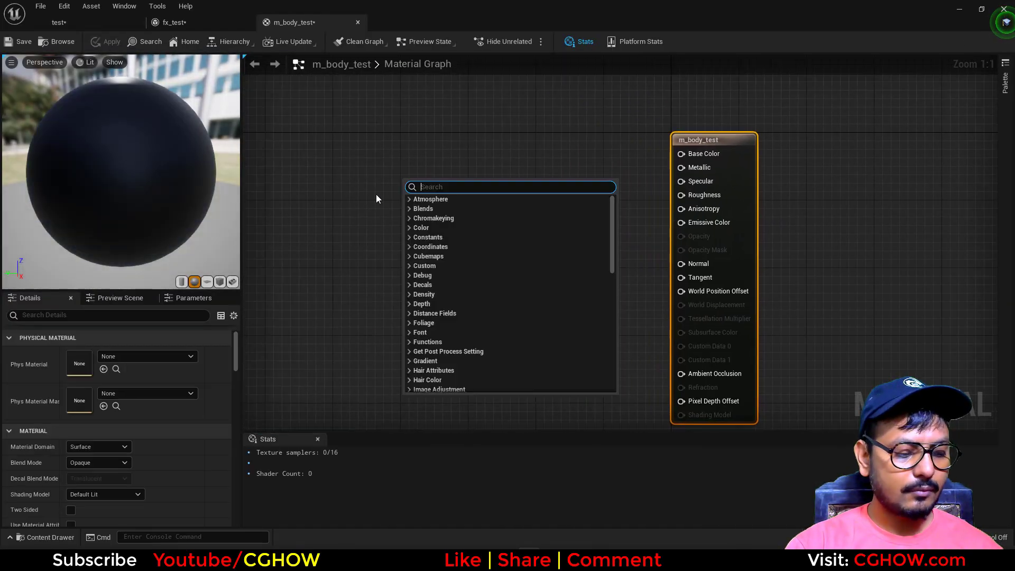
{"action": "type", "text": "sphere"}
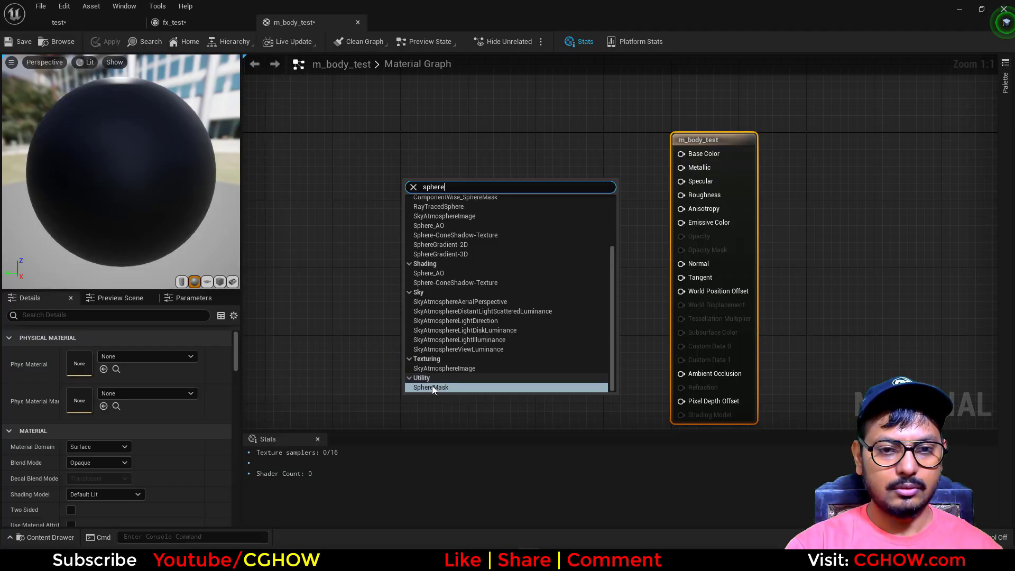
{"action": "left_click", "coordinate": [431, 387]}
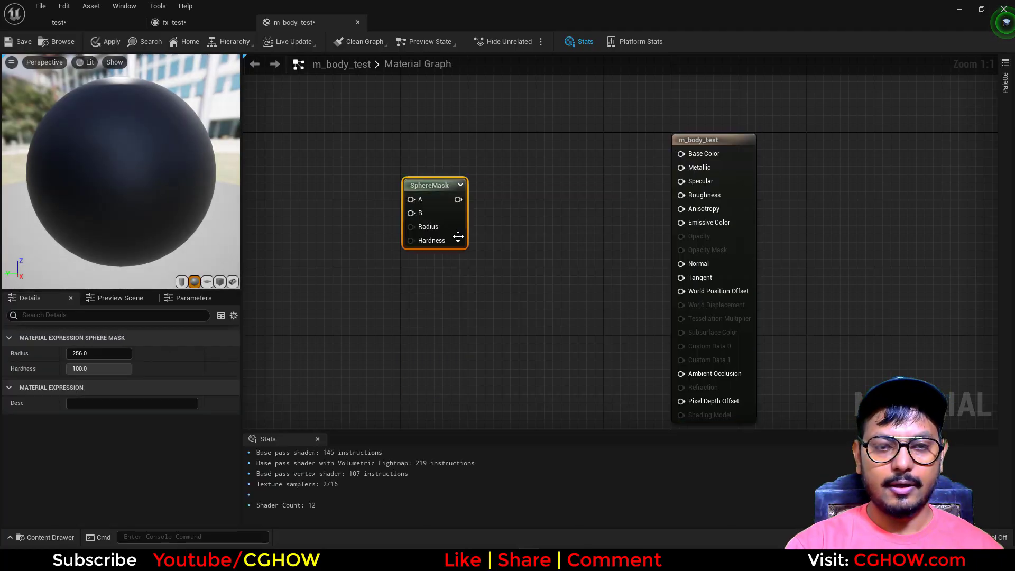
{"action": "left_click_drag", "start_coordinate": [458, 236], "coordinate": [474, 310]}
Step: Set the m_body_test material's Blend Mode to Masked and make it Two Sided
{"action": "left_click", "coordinate": [732, 176]}
{"action": "scroll", "coordinate": [157, 467], "scroll_direction": "down", "scroll_amount": 2}
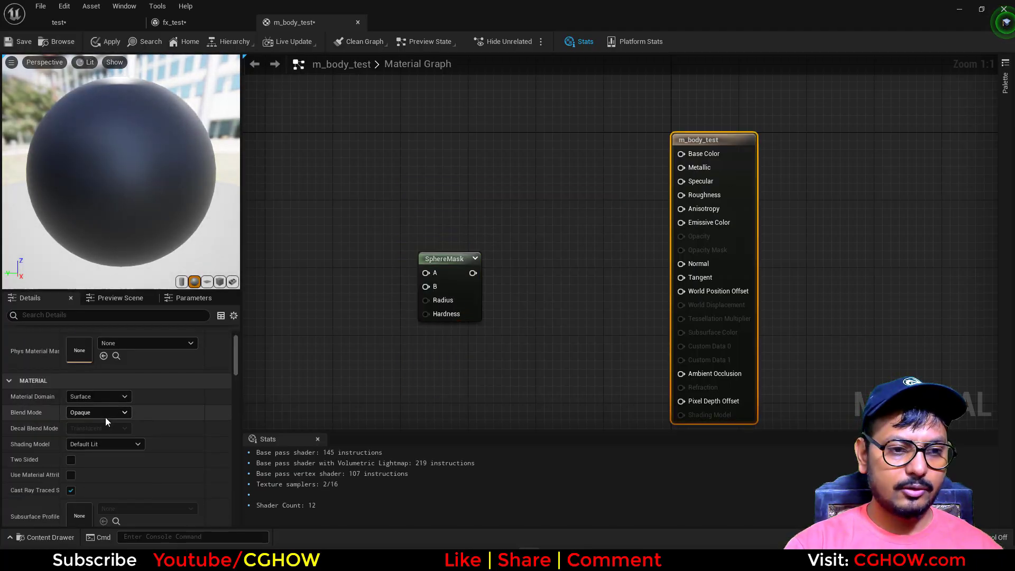
{"action": "left_click", "coordinate": [106, 417]}
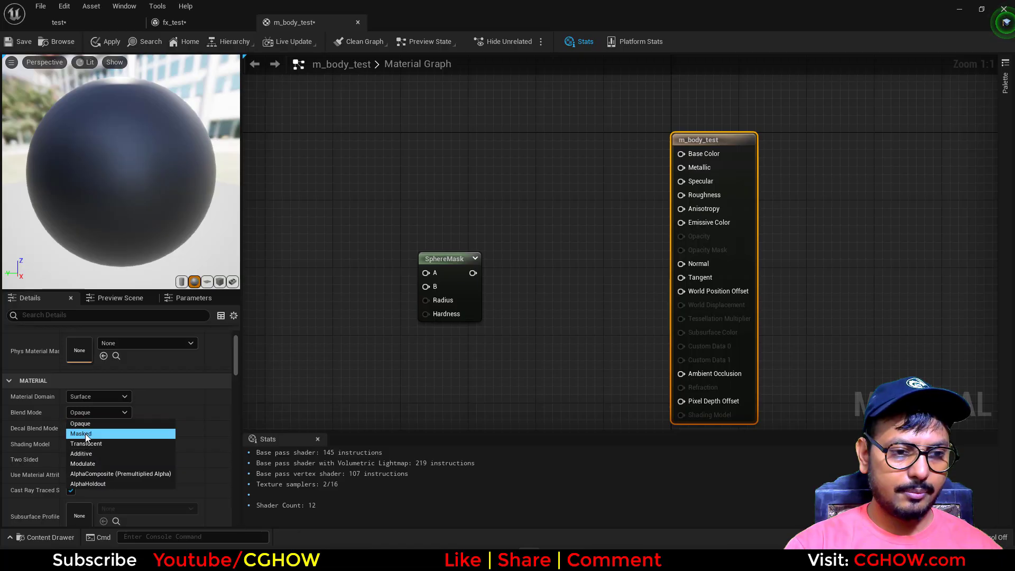
{"action": "left_click", "coordinate": [85, 434]}
{"action": "left_click", "coordinate": [71, 459]}
Step: Connect the SphereMask output to Opacity Mask and feed a new WorldPosition node into its A input
{"action": "right_click_drag", "start_coordinate": [436, 330], "coordinate": [437, 348]}
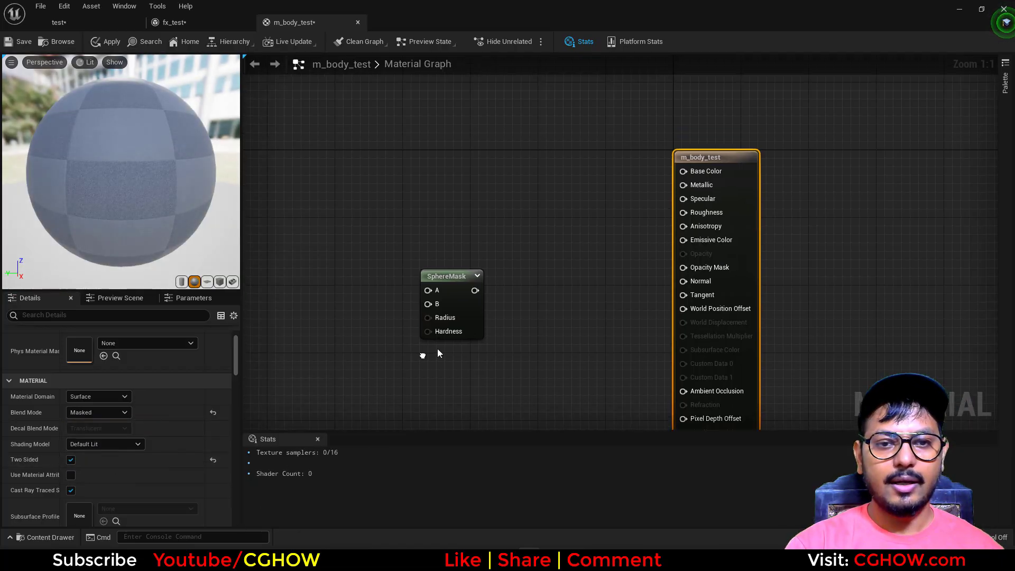
{"action": "left_click_drag", "start_coordinate": [476, 291], "coordinate": [688, 267]}
{"action": "right_click_drag", "start_coordinate": [359, 334], "coordinate": [419, 333]}
{"action": "right_click", "coordinate": [383, 244]}
{"action": "type", "text": "worl"}
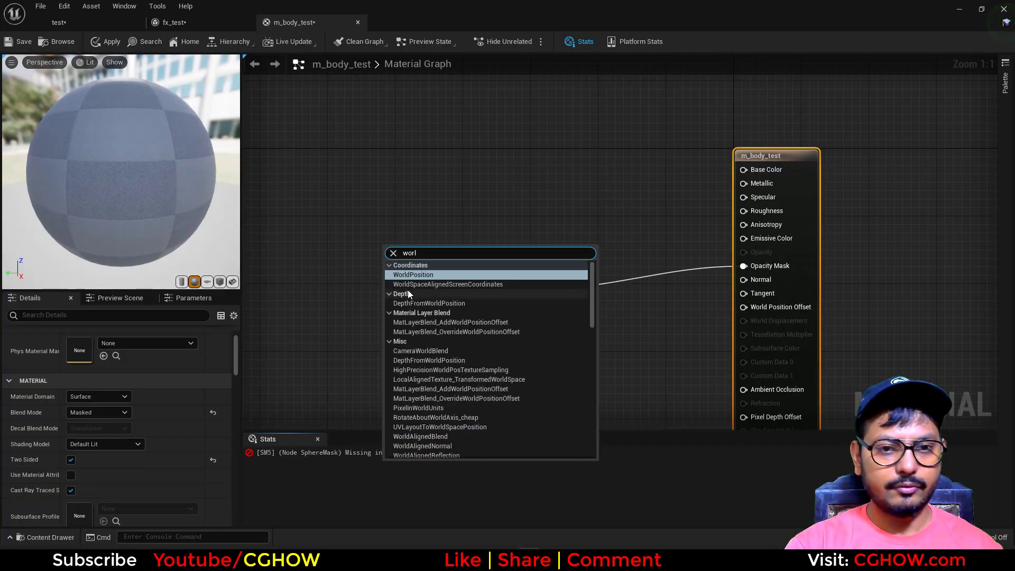
{"action": "left_click", "coordinate": [413, 275]}
{"action": "left_click_drag", "start_coordinate": [472, 273], "coordinate": [488, 290]}
{"action": "left_click_drag", "start_coordinate": [432, 268], "coordinate": [395, 257]}
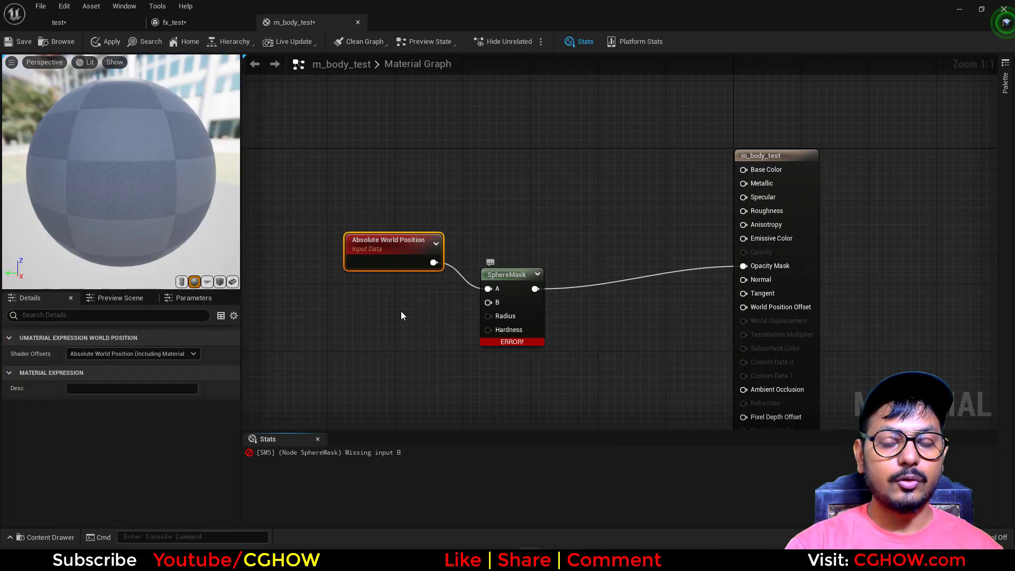
Step: Add a three-component vector constant below Absolute World Position, convert it to a parameter and name it location
{"action": "right_click_drag", "start_coordinate": [349, 298], "coordinate": [347, 265]}
{"action": "left_click", "coordinate": [277, 260]}
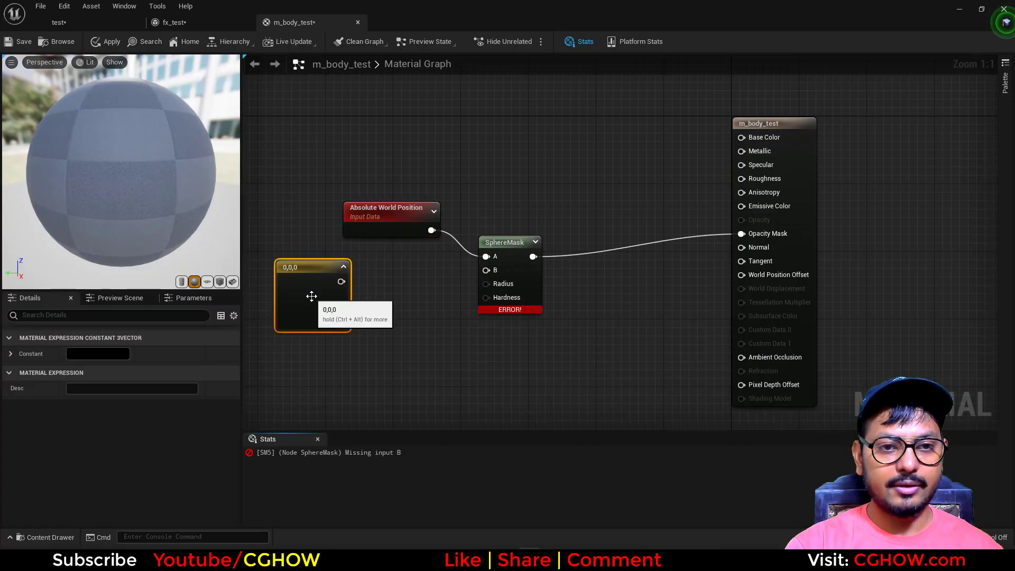
{"action": "right_click", "coordinate": [312, 277]}
{"action": "left_click", "coordinate": [380, 297]}
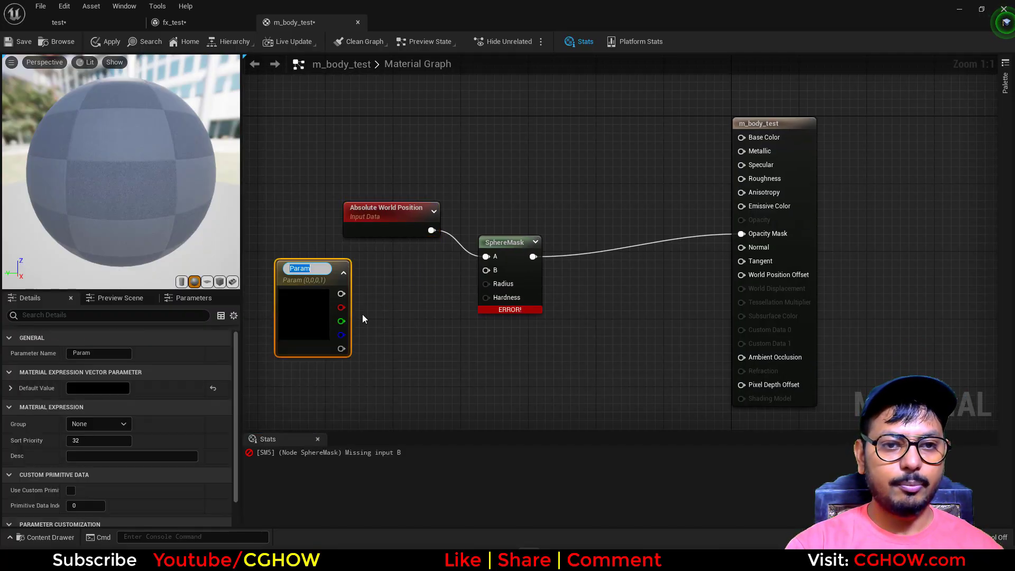
{"action": "key", "text": "BackSpace"}
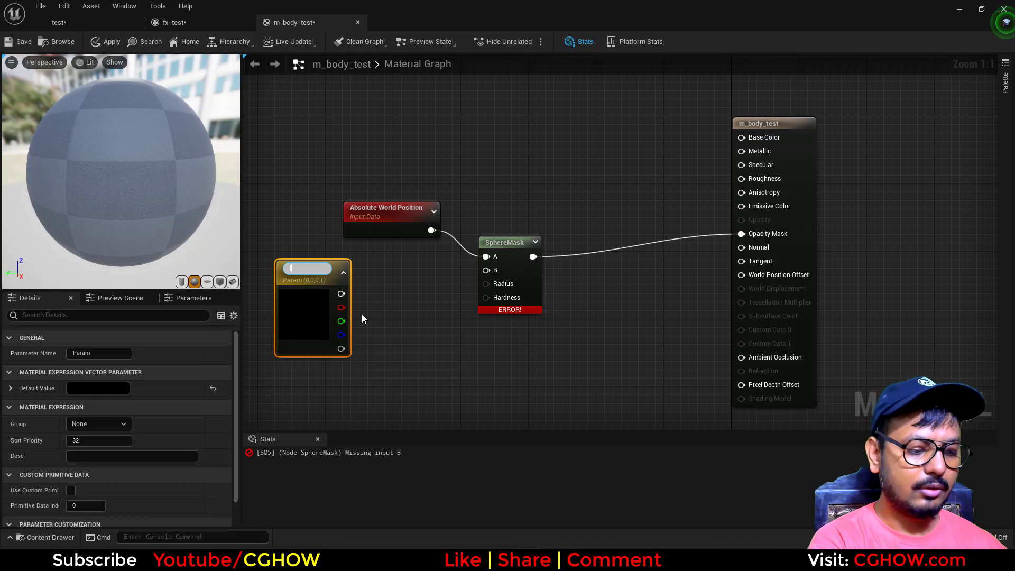
{"action": "type", "text": "location"}
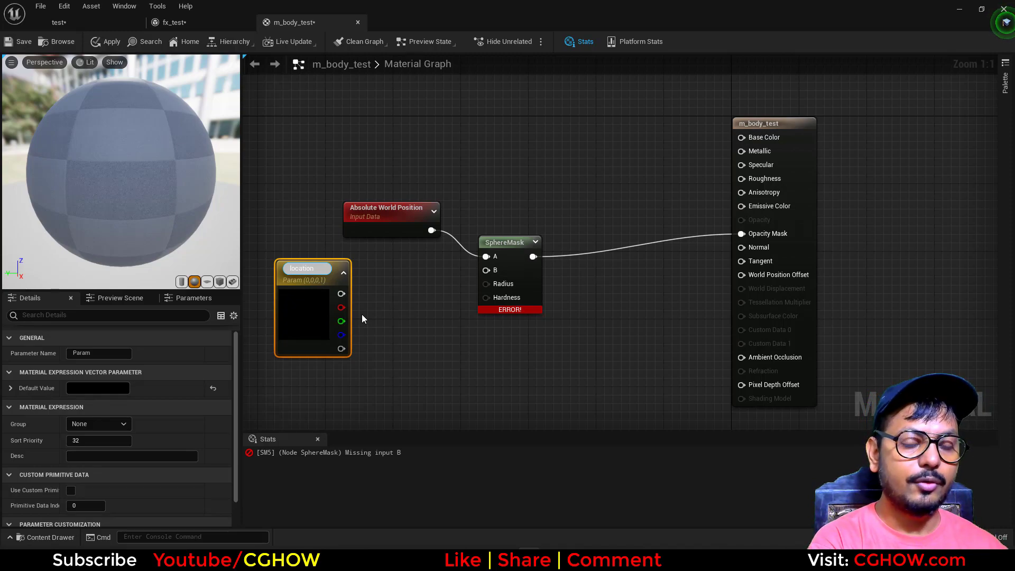
{"action": "key", "text": "Return"}
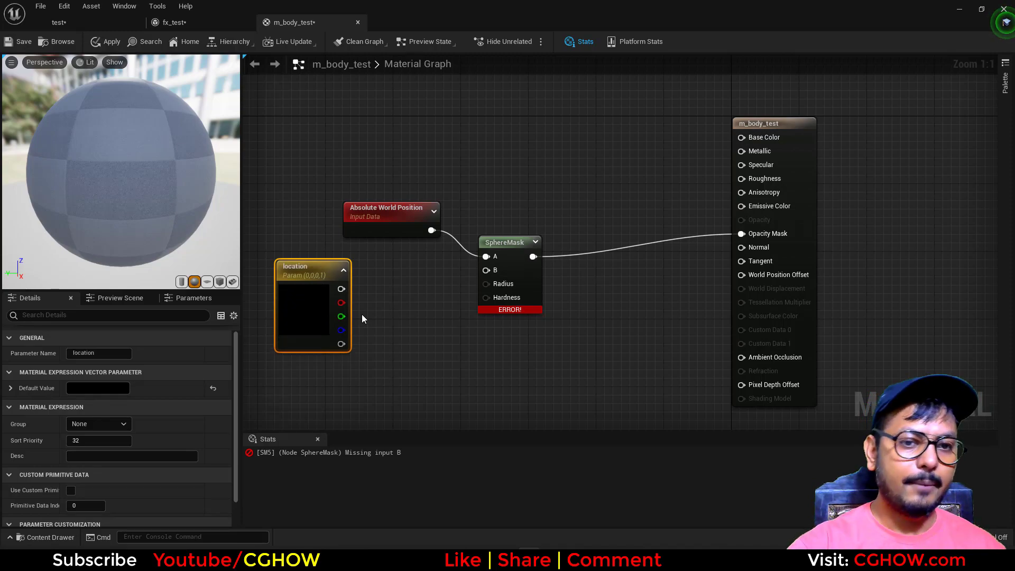
Step: Route the location parameter through a new ComponentMask with R, G and B enabled into the SphereMask's B input
{"action": "left_click_drag", "start_coordinate": [341, 289], "coordinate": [323, 289]}
{"action": "right_click", "coordinate": [354, 275]}
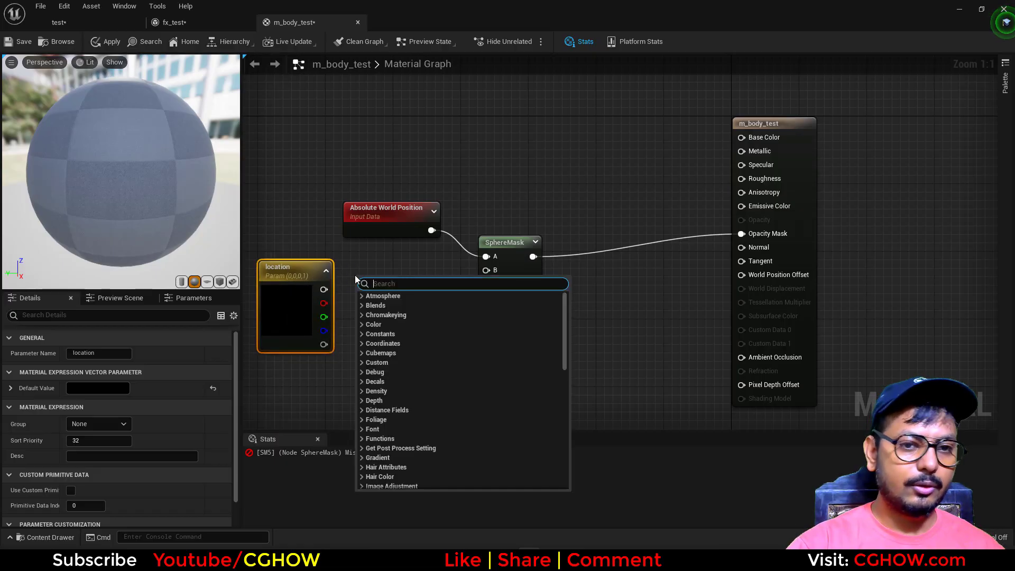
{"action": "type", "text": "mask"}
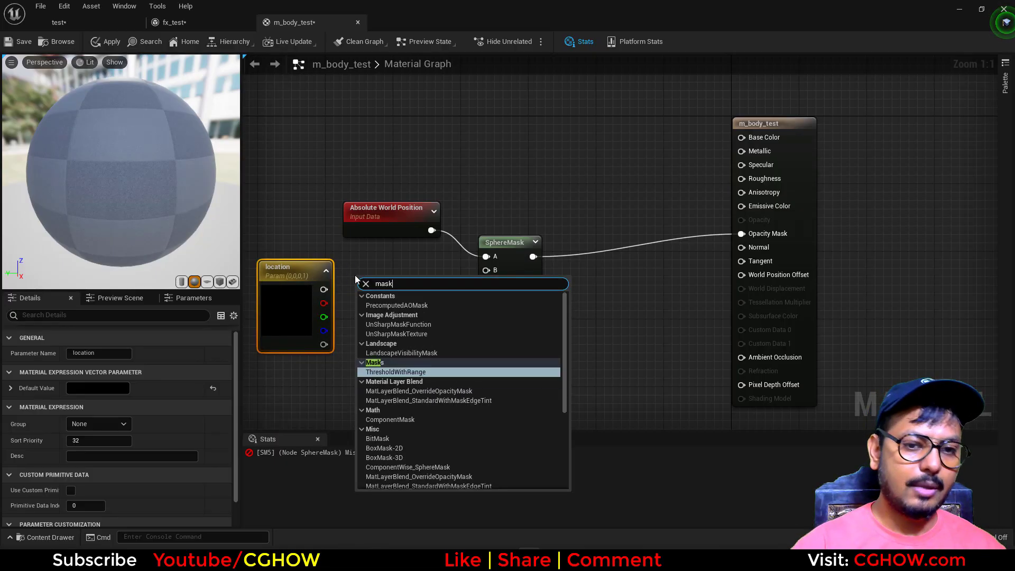
{"action": "left_click", "coordinate": [390, 420]}
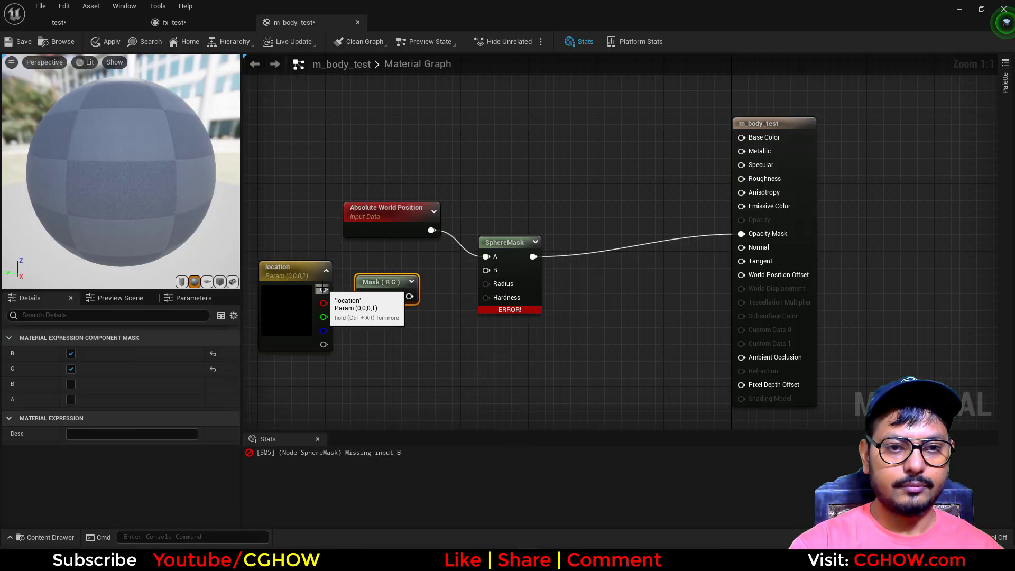
{"action": "left_click_drag", "start_coordinate": [323, 290], "coordinate": [486, 270]}
{"action": "left_click", "coordinate": [70, 384]}
{"action": "right_click_drag", "start_coordinate": [455, 296], "coordinate": [432, 294]}
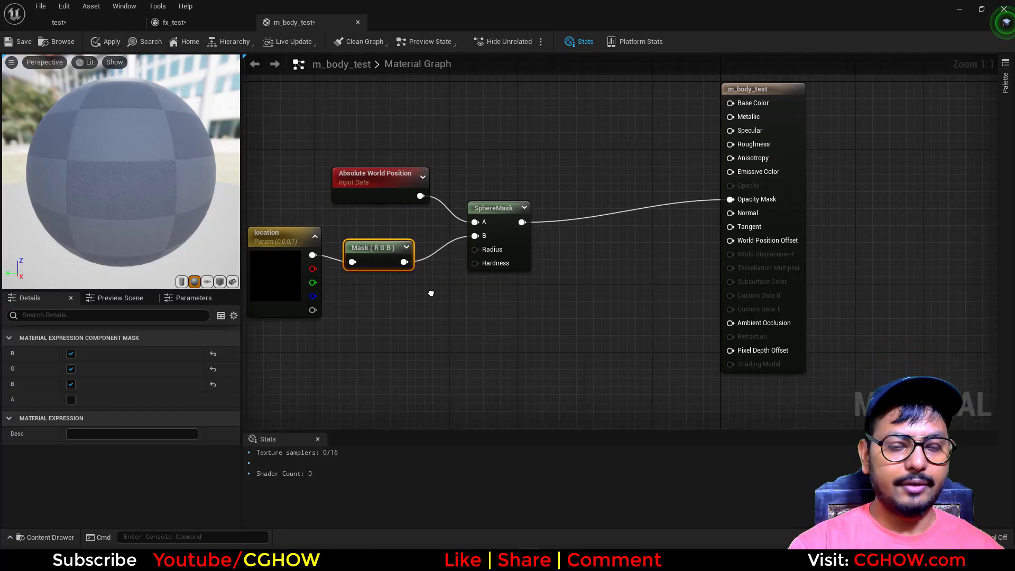
Step: Add a scalar parameter named radius with default value 100, connected to the SphereMask's Radius input
{"action": "left_click", "coordinate": [401, 328]}
{"action": "type", "text": "radius"}
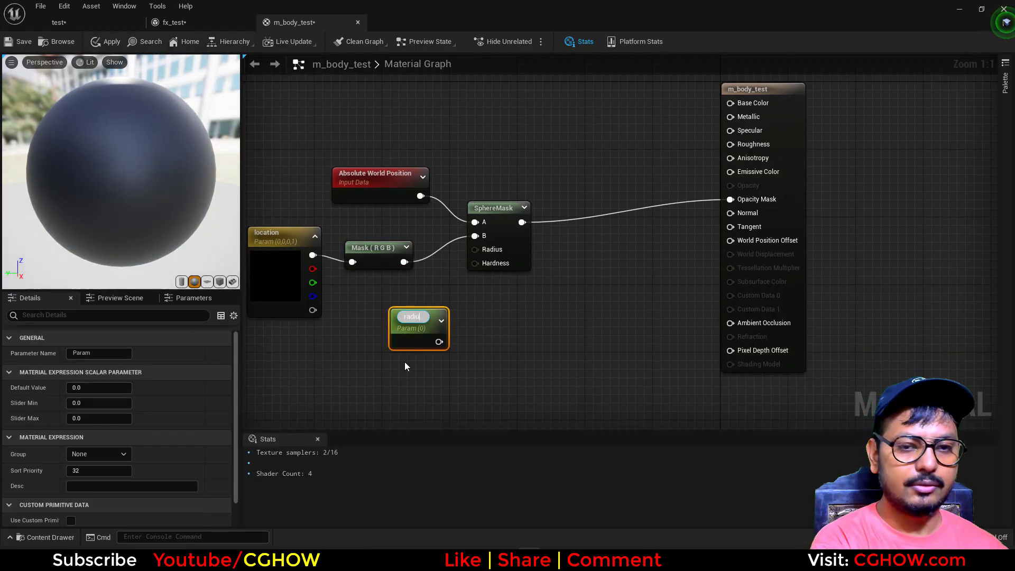
{"action": "key", "text": "Return"}
{"action": "left_click_drag", "start_coordinate": [435, 337], "coordinate": [477, 249]}
{"action": "left_click", "coordinate": [99, 388]}
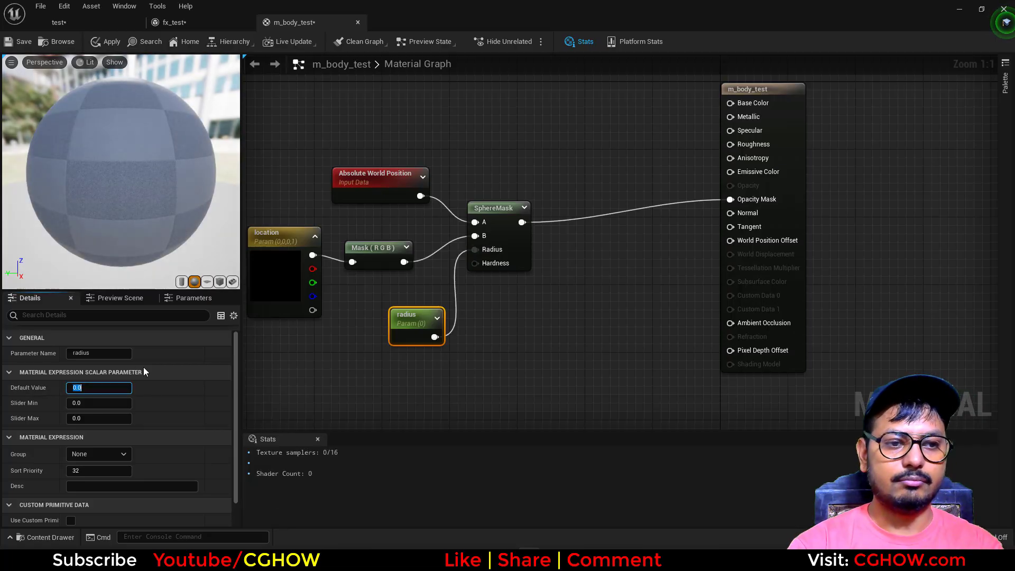
{"action": "type", "text": "100"}
{"action": "key", "text": "Return"}
{"action": "left_click_drag", "start_coordinate": [413, 316], "coordinate": [366, 320]}
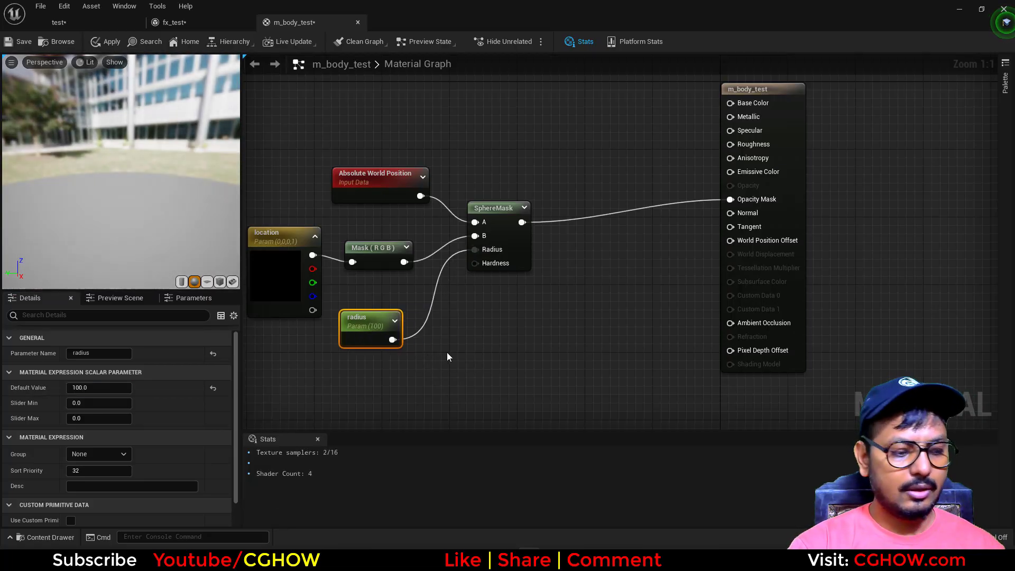
Step: Add a scalar parameter named hardness and connect it to the SphereMask's Hardness input
{"action": "left_click", "coordinate": [450, 342]}
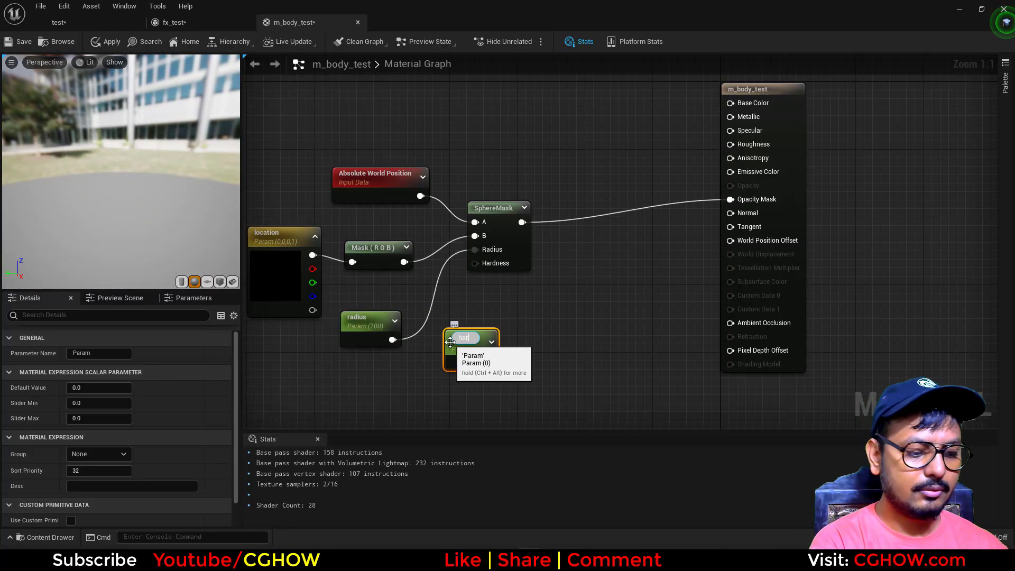
{"action": "type", "text": "hardness"}
{"action": "key", "text": "Return"}
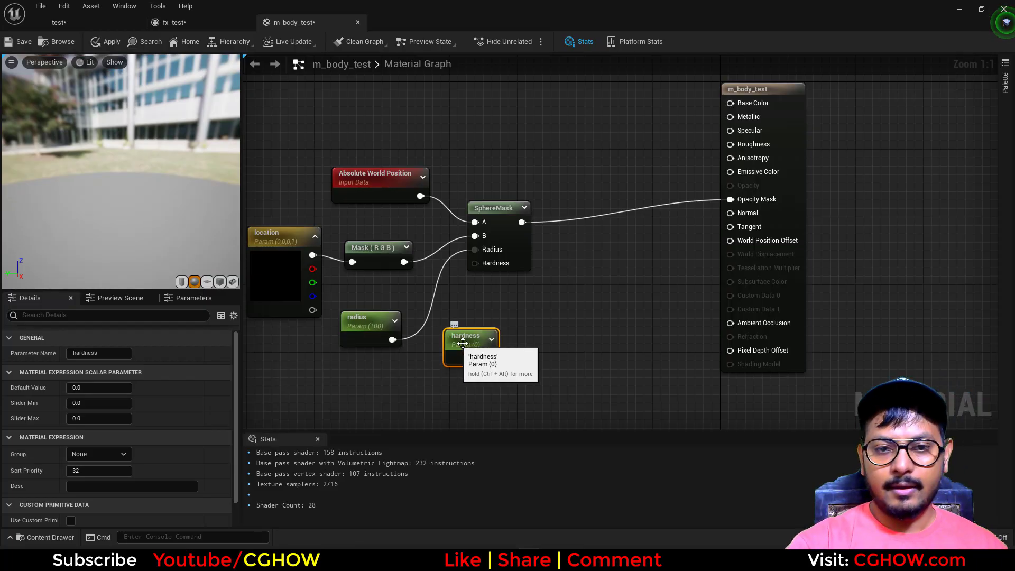
{"action": "left_click_drag", "start_coordinate": [490, 358], "coordinate": [485, 264]}
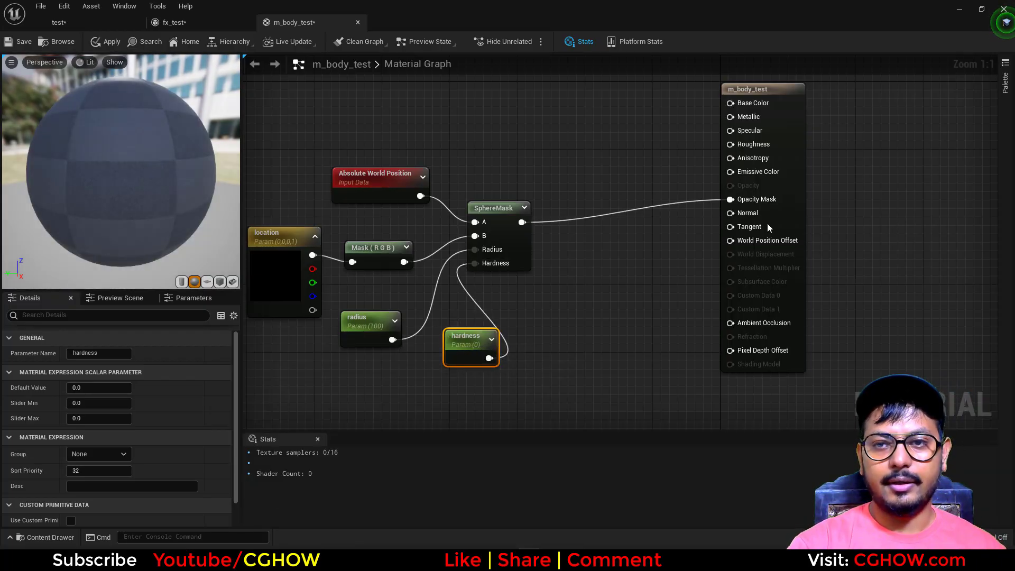
Step: Apply and save m_body_test, and create a material instance from it in the test folder
{"action": "left_click", "coordinate": [109, 45]}
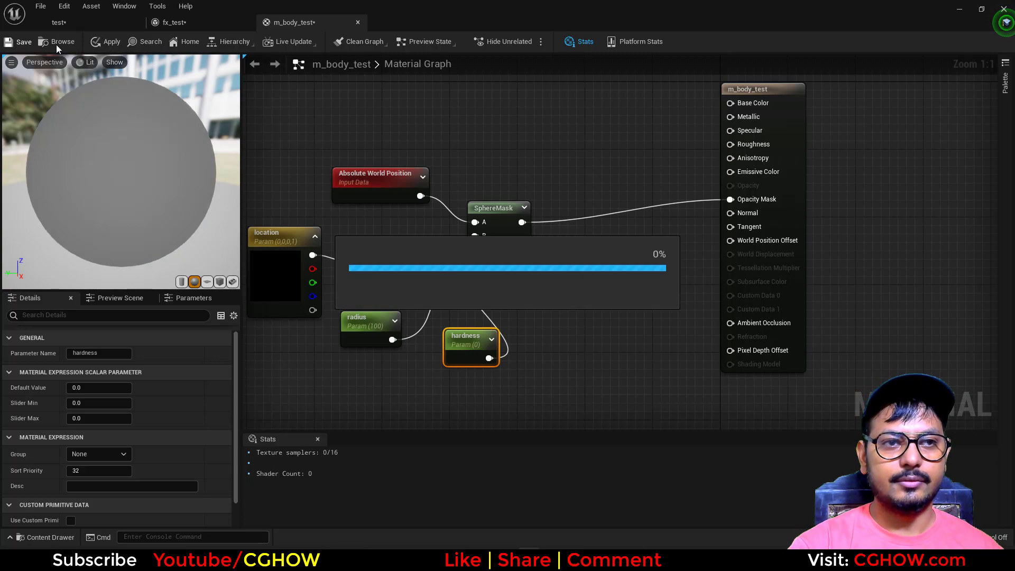
{"action": "key", "text": "ctrl+s"}
{"action": "left_click", "coordinate": [58, 43]}
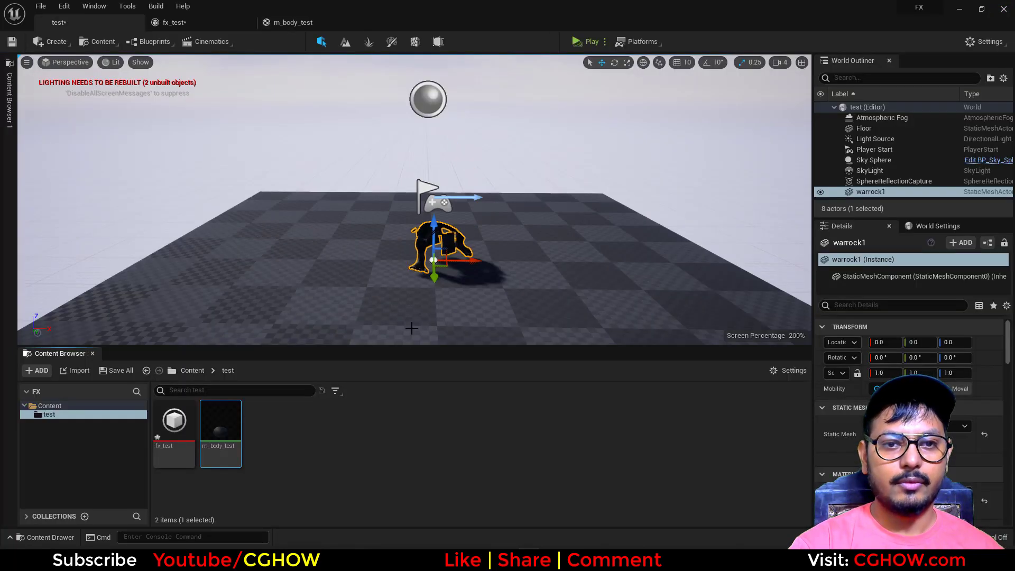
{"action": "right_click", "coordinate": [226, 433]}
{"action": "left_click", "coordinate": [312, 188]}
{"action": "key", "text": "Return"}
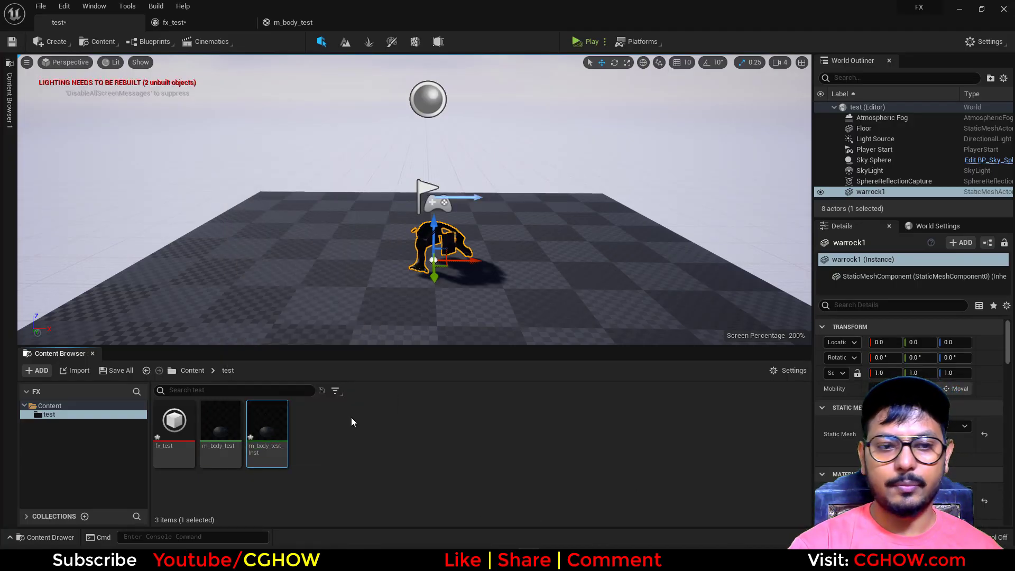
Step: Open the material instance in a floating window beside the level view and enable its hardness and radius overrides
{"action": "double_click", "coordinate": [268, 428]}
{"action": "left_click_drag", "start_coordinate": [414, 24], "coordinate": [532, 262]}
{"action": "left_click_drag", "start_coordinate": [690, 258], "coordinate": [800, 288]}
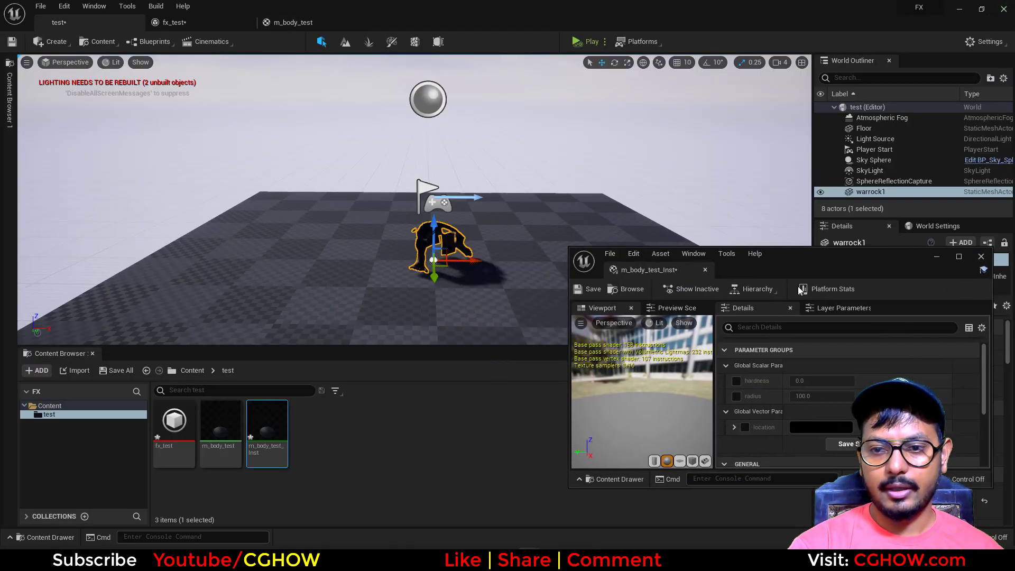
{"action": "left_click", "coordinate": [737, 380]}
{"action": "left_click", "coordinate": [737, 396]}
Step: Vary the instance's radius to test the mask on the warrock1 mesh and set it to 100
{"action": "mouse_move", "coordinate": [809, 396]}
{"action": "left_mouse_down"}
{"action": "mouse_move", "coordinate": [936, 397]}
{"action": "mouse_move", "coordinate": [802, 396]}
{"action": "left_mouse_up"}
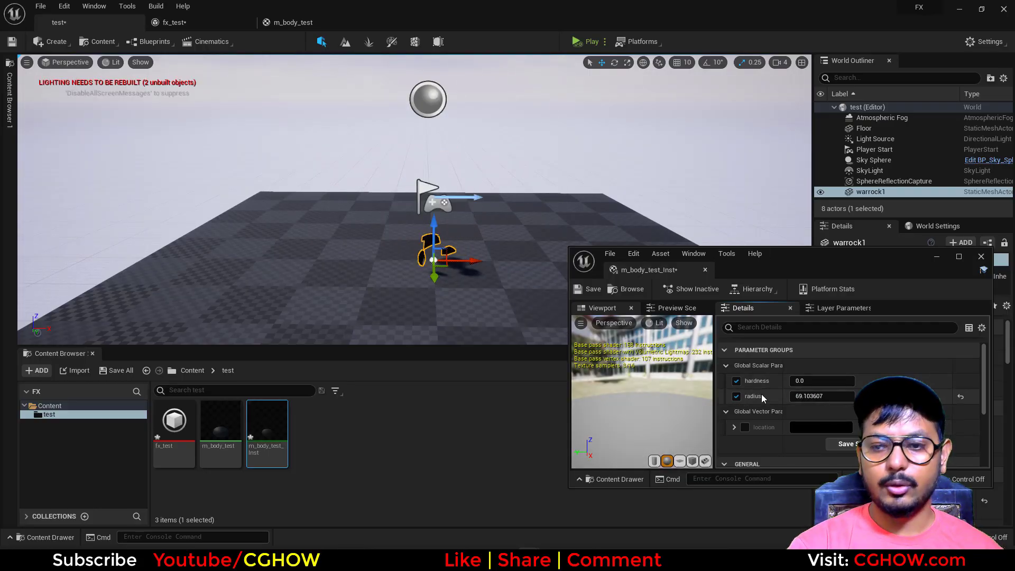
{"action": "left_click", "coordinate": [825, 396]}
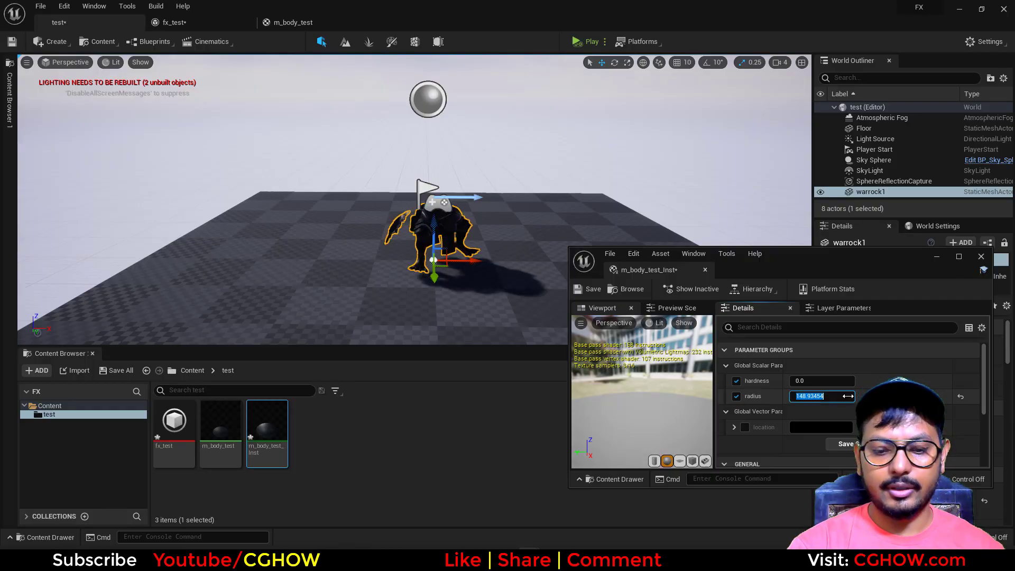
{"action": "type", "text": "100"}
{"action": "key", "text": "Return"}
Step: Enable the instance's location override and raise its B component to about 87.2
{"action": "left_click", "coordinate": [745, 427]}
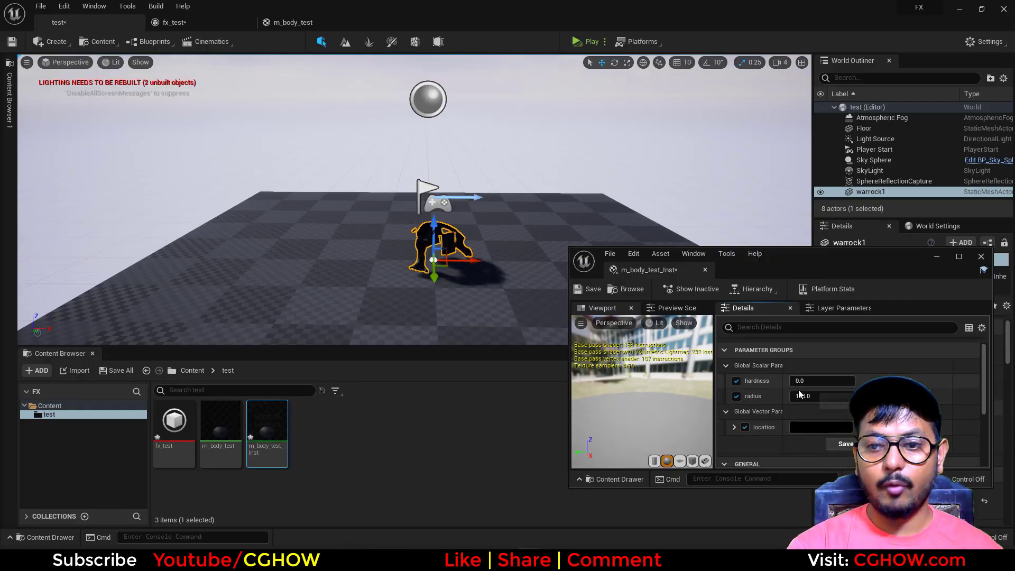
{"action": "scroll", "coordinate": [735, 423], "scroll_direction": "down", "scroll_amount": 2}
{"action": "left_click", "coordinate": [734, 378]}
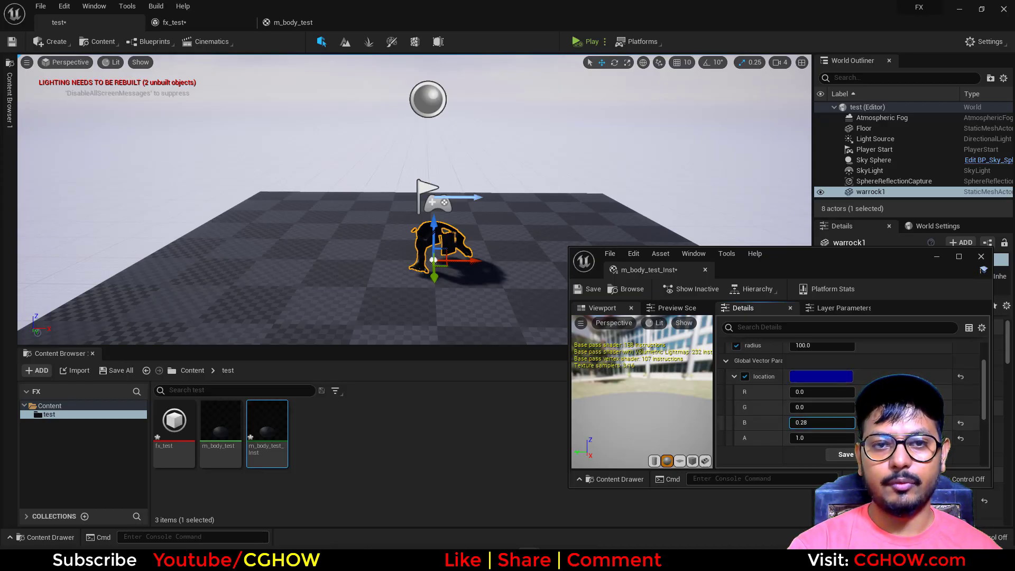
{"action": "left_click_drag", "start_coordinate": [823, 422], "coordinate": [858, 398]}
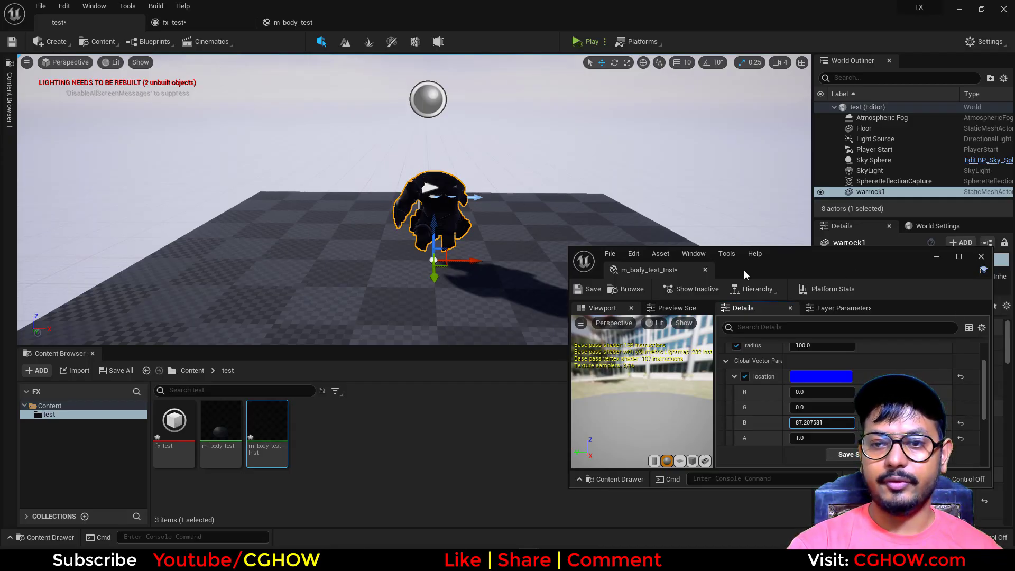
Step: Close the material instance window and reopen the m_body_test material graph
{"action": "left_click", "coordinate": [982, 256]}
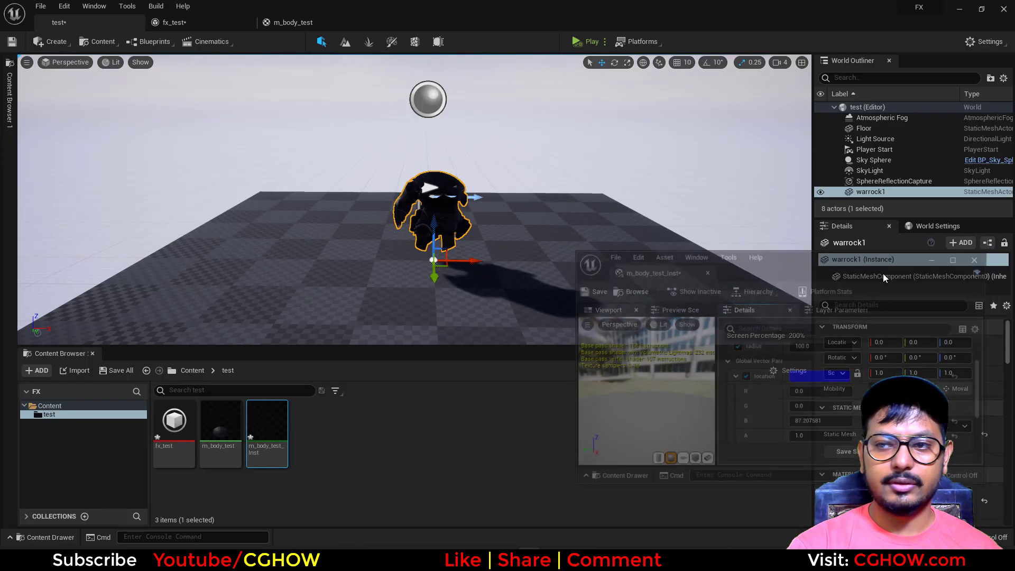
{"action": "double_click", "coordinate": [220, 426]}
{"action": "scroll", "coordinate": [464, 266], "scroll_direction": "down", "scroll_amount": 1}
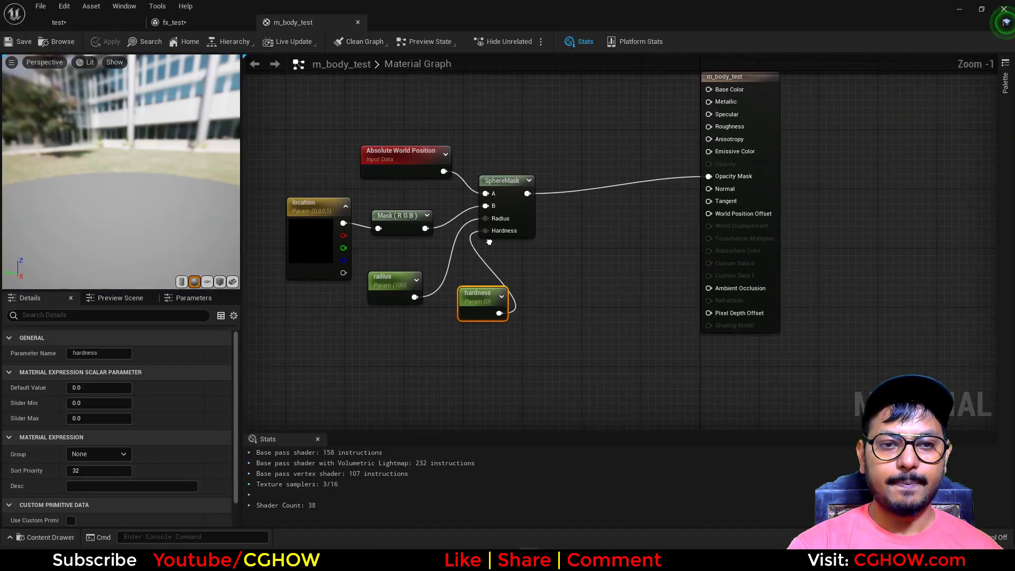
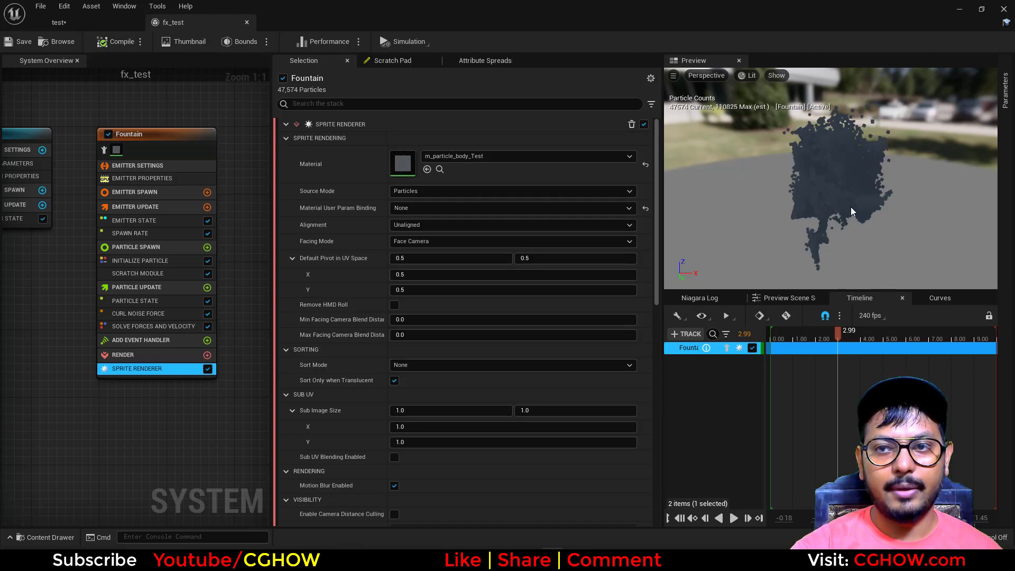
Step: Open the Fountain emitter's Scratch Module in the Scratch Pad and examine the particle body from different angles in the preview
{"action": "left_click_drag", "start_coordinate": [823, 212], "coordinate": [851, 214]}
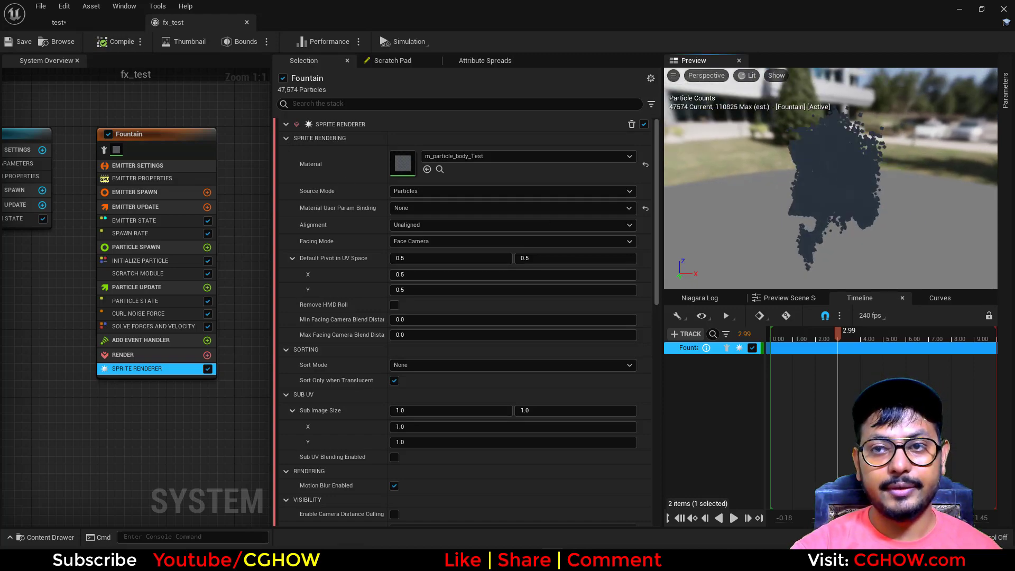
{"action": "left_click", "coordinate": [135, 274]}
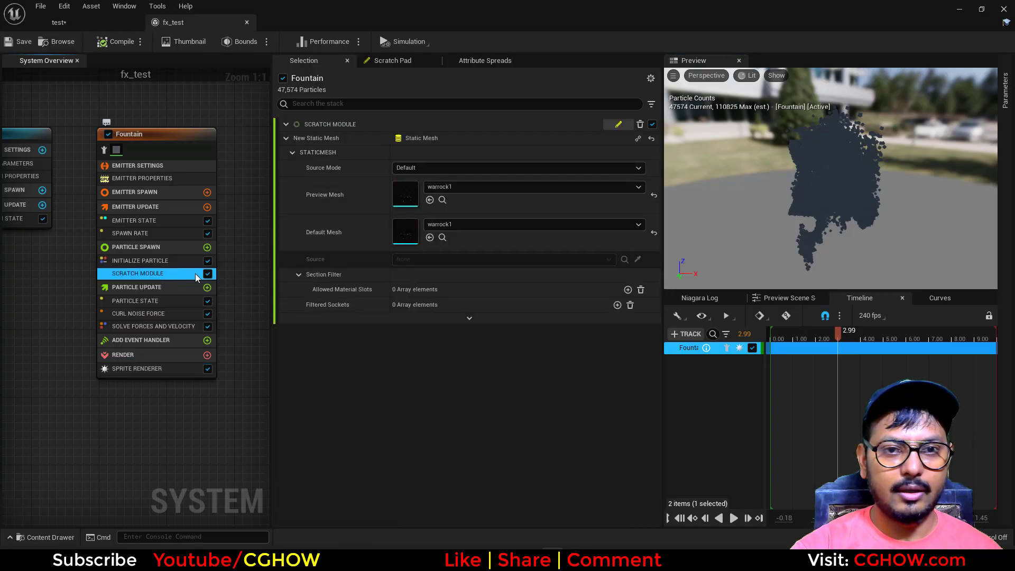
{"action": "double_click", "coordinate": [164, 273]}
{"action": "left_click_drag", "start_coordinate": [746, 189], "coordinate": [772, 192]}
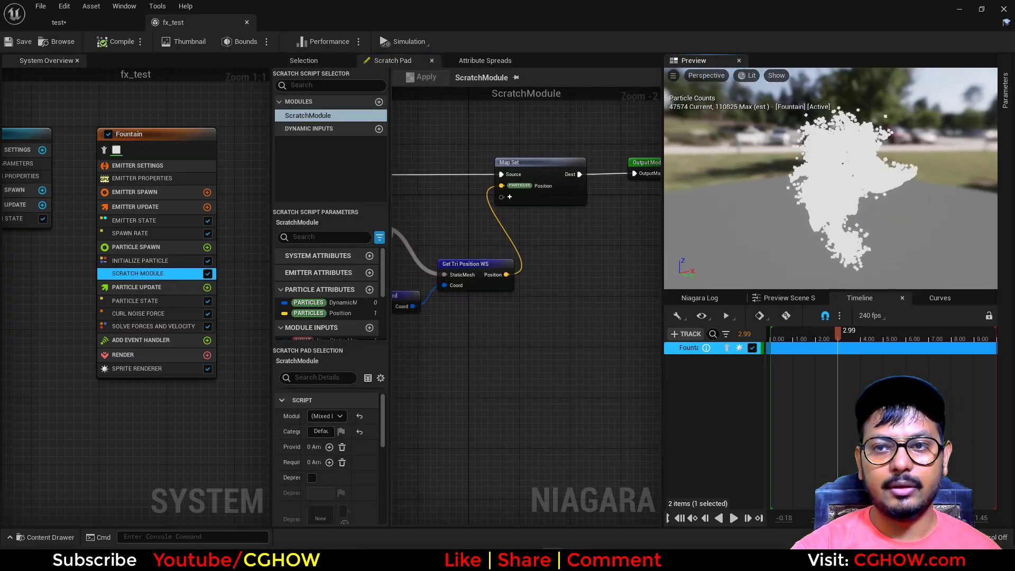
Step: Play the preview simulation and set the G and B components of the Initialize Particle color to 0
{"action": "left_click", "coordinate": [734, 518]}
{"action": "left_click_drag", "start_coordinate": [832, 210], "coordinate": [733, 255]}
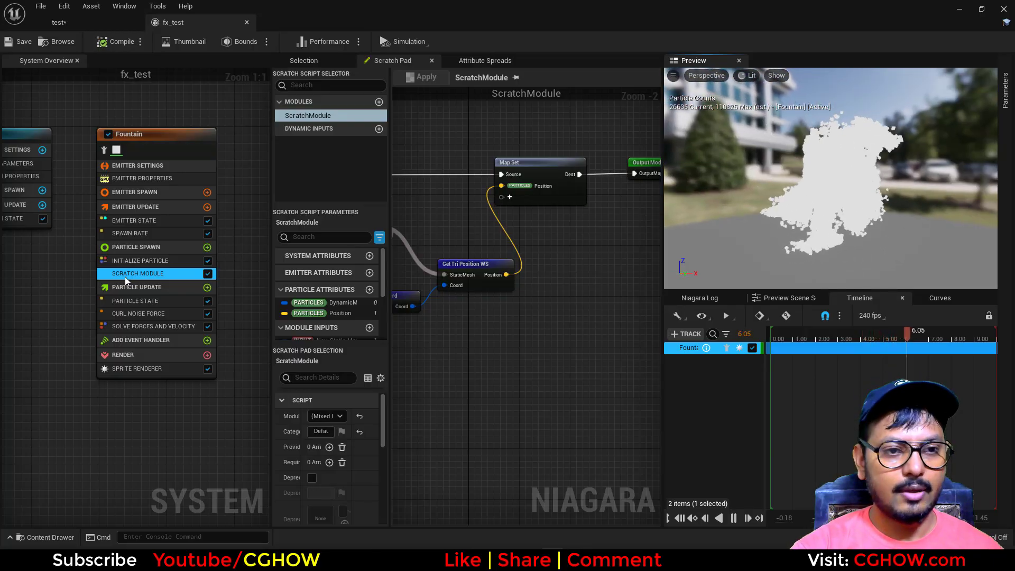
{"action": "left_click", "coordinate": [141, 261]}
{"action": "left_click", "coordinate": [316, 62]}
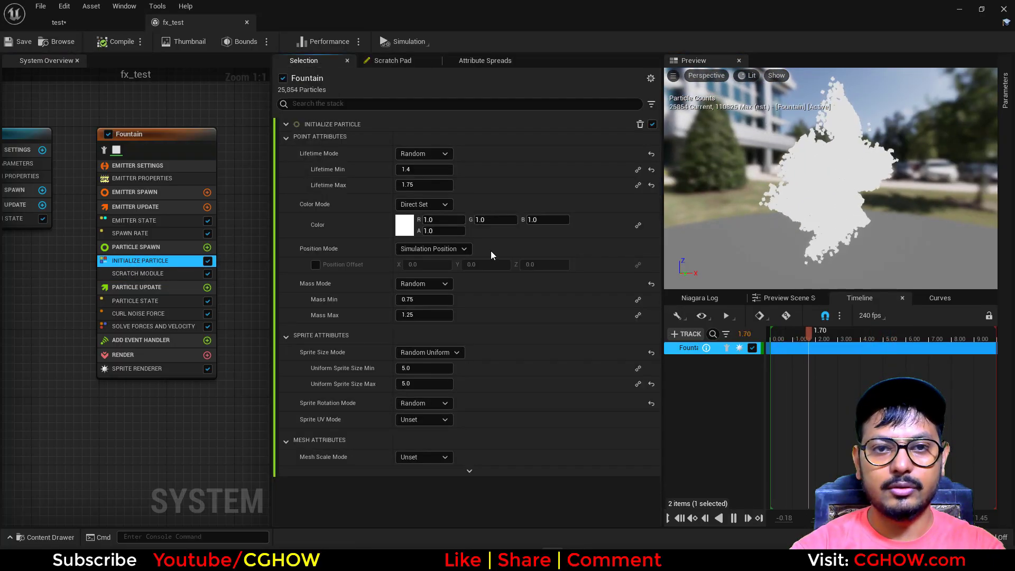
{"action": "left_click", "coordinate": [506, 220]}
{"action": "type", "text": "0"}
{"action": "key", "text": "Tab"}
{"action": "type", "text": "0"}
{"action": "key", "text": "Return"}
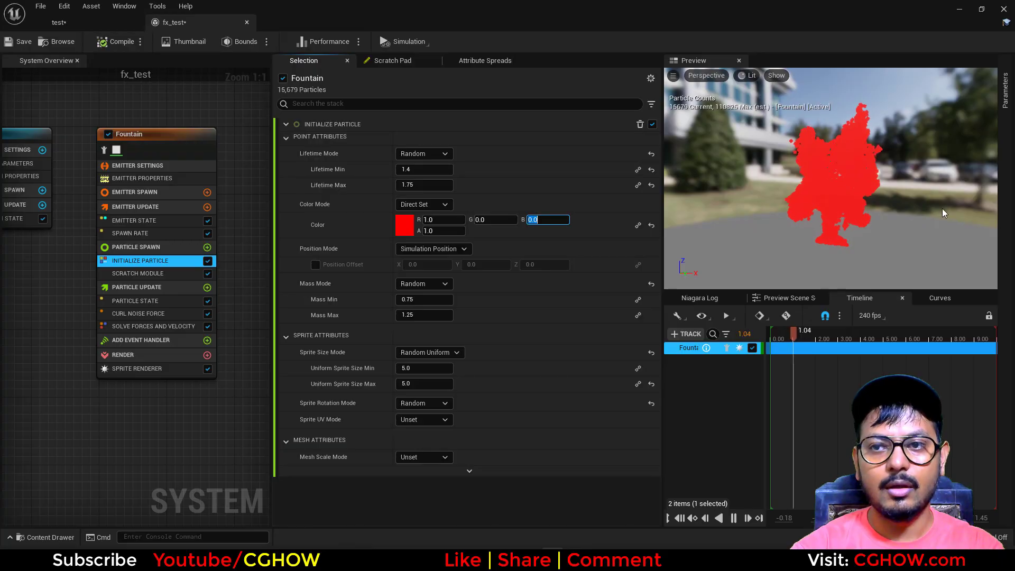
Step: Disable the Curl Noise Force module and set the Initialize Particle color to R 10 and G 1
{"action": "right_click_drag", "start_coordinate": [203, 374], "coordinate": [193, 370]}
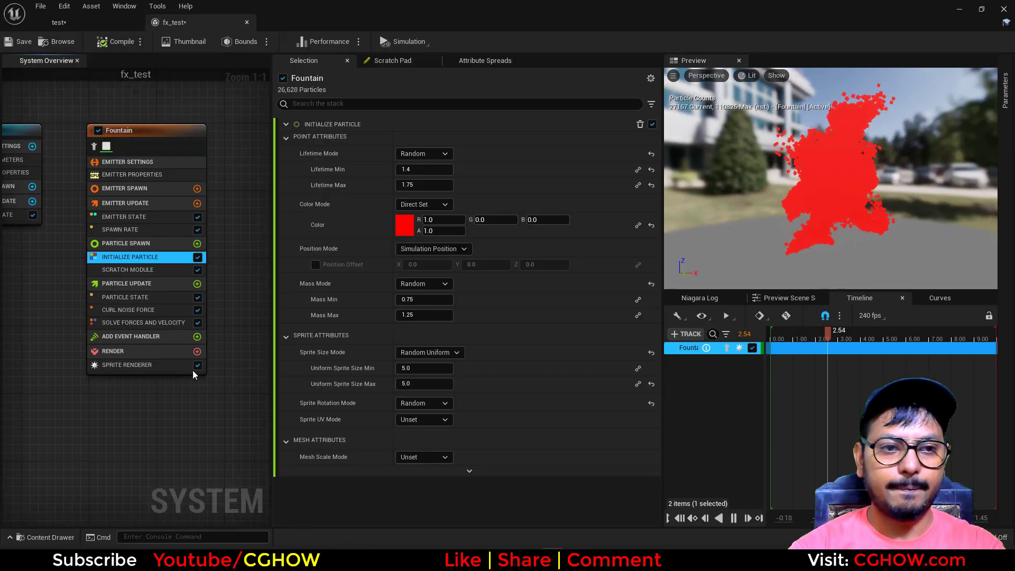
{"action": "left_click", "coordinate": [194, 310]}
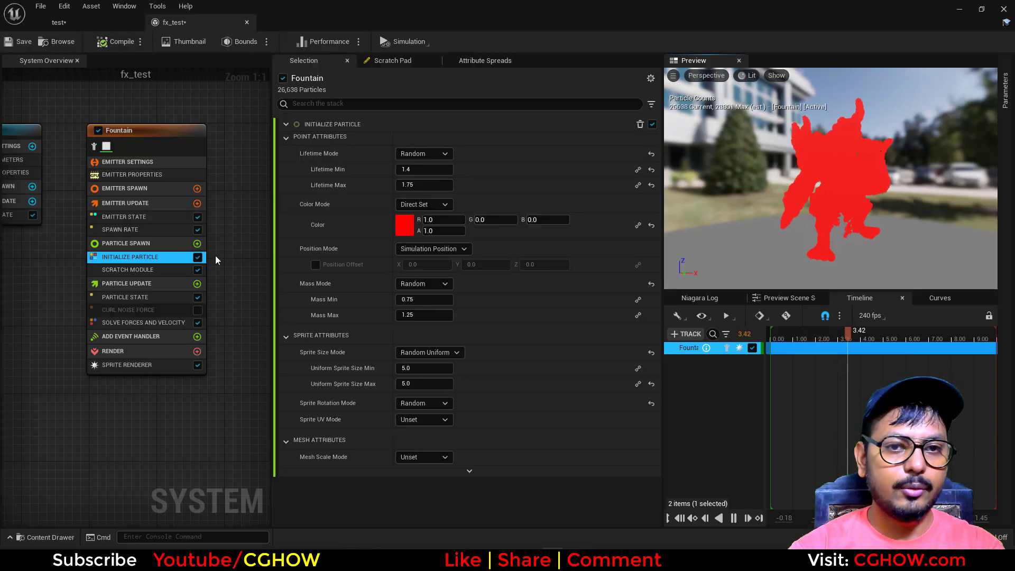
{"action": "left_click", "coordinate": [425, 219]}
{"action": "type", "text": "10"}
{"action": "left_click", "coordinate": [492, 219]}
{"action": "type", "text": "1"}
{"action": "key", "text": "Return"}
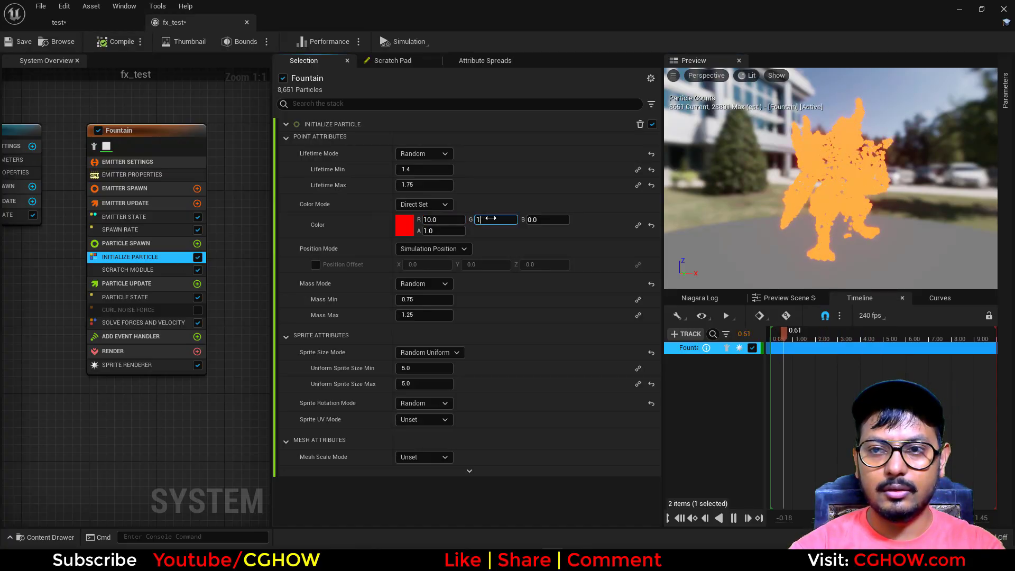
Step: Set both the minimum and maximum uniform sprite size to 2
{"action": "left_click", "coordinate": [415, 368]}
{"action": "type", "text": "2"}
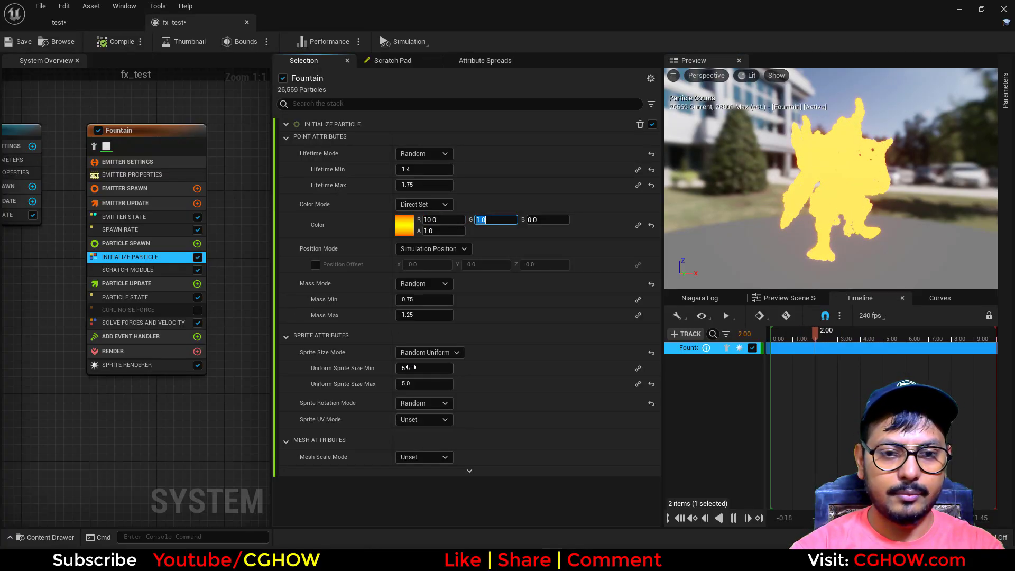
{"action": "left_click", "coordinate": [415, 384]}
{"action": "type", "text": "2"}
{"action": "key", "text": "Return"}
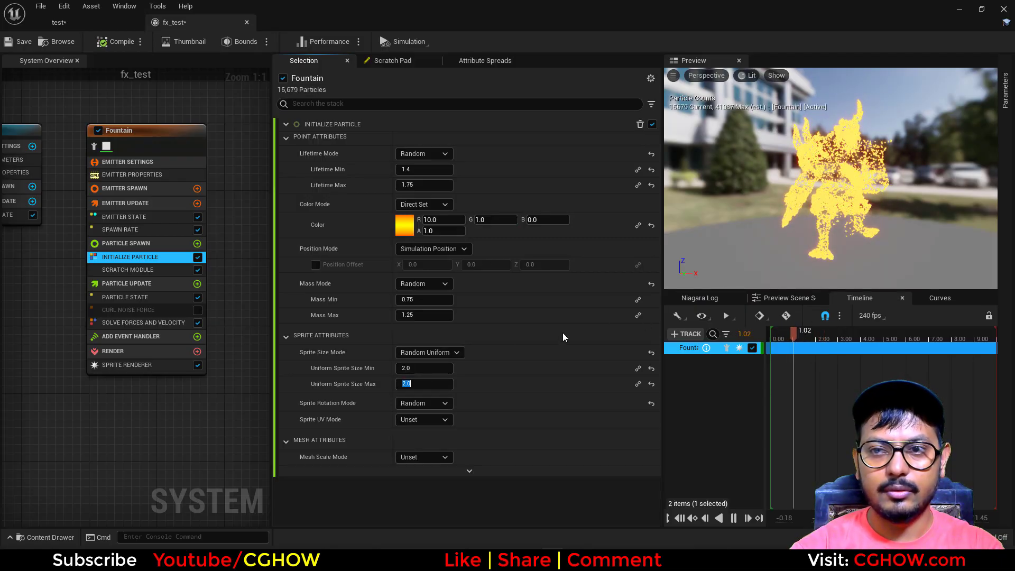
Step: Add a Kill Particles in Volume module to Particle Update and test Invert Volume on it, leaving the option off
{"action": "left_click", "coordinate": [197, 284]}
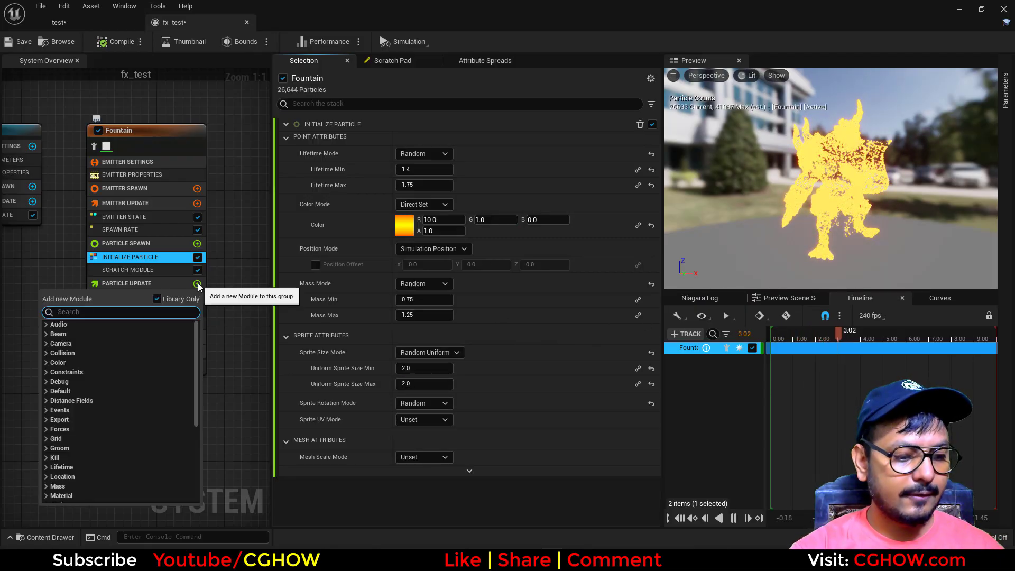
{"action": "type", "text": "kill"}
{"action": "left_click", "coordinate": [85, 353]}
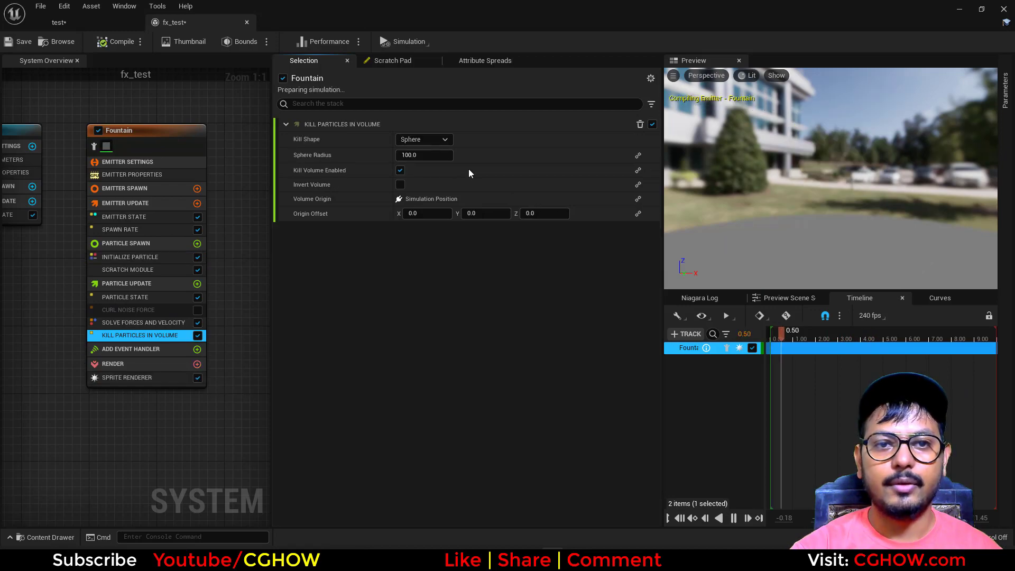
{"action": "left_click", "coordinate": [403, 185]}
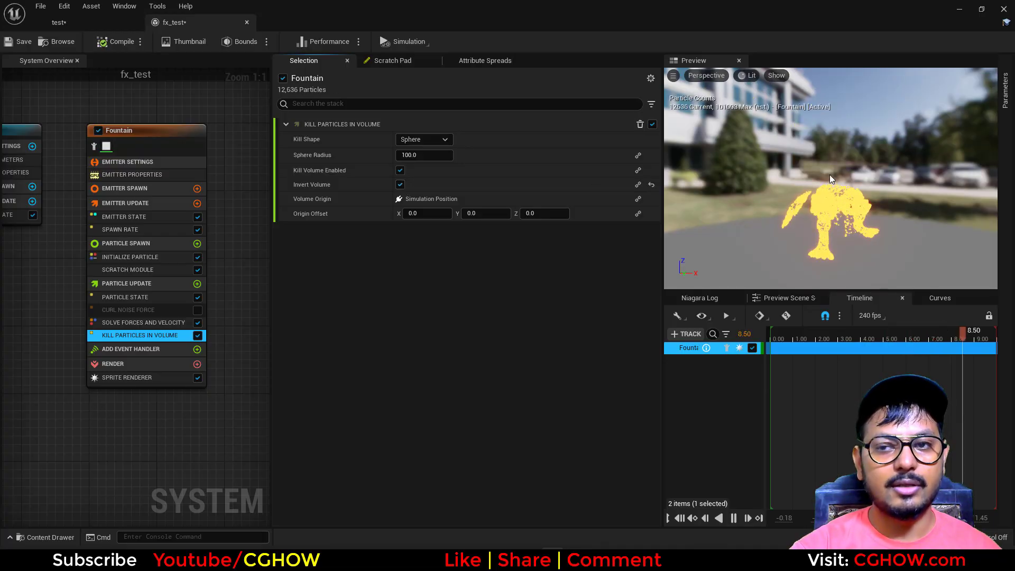
{"action": "left_click", "coordinate": [400, 185]}
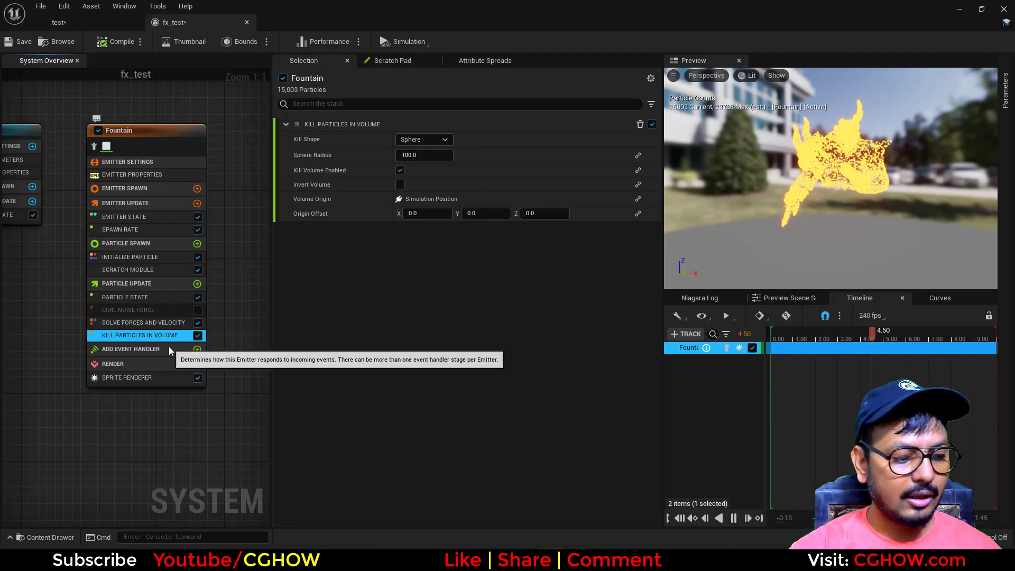
Step: Duplicate the Kill Particles in Volume module, set the copy's sphere radius to 110 and enable its Invert Volume option
{"action": "key", "text": "ctrl+d"}
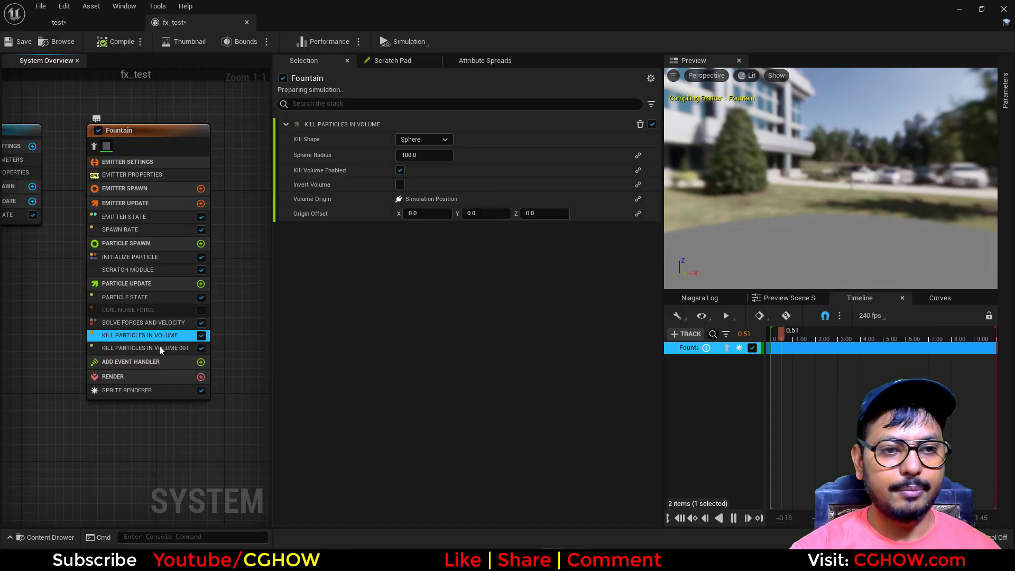
{"action": "left_click", "coordinate": [160, 347]}
{"action": "left_click", "coordinate": [425, 155]}
{"action": "type", "text": "1"}
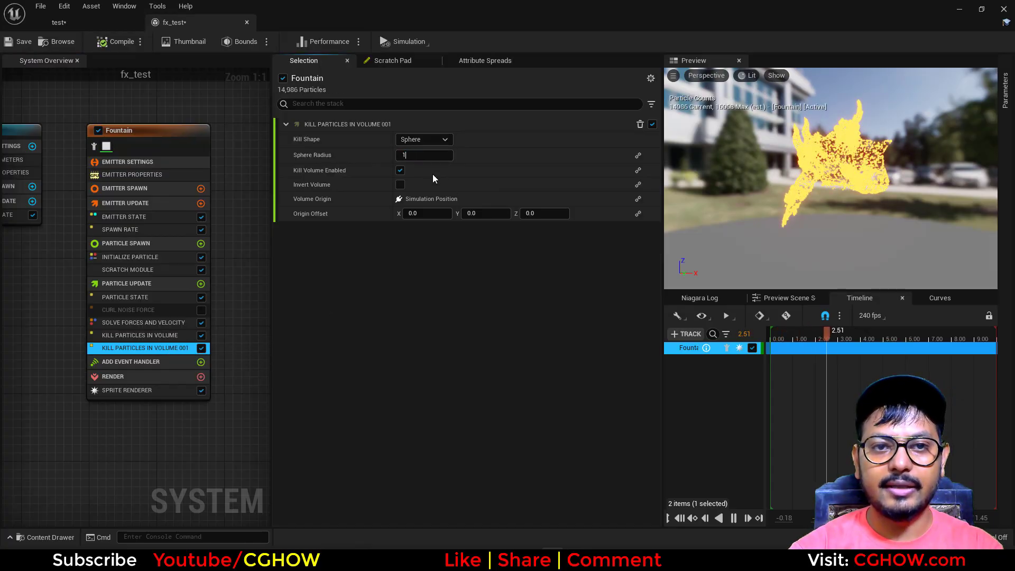
{"action": "type", "text": "10"}
{"action": "key", "text": "Return"}
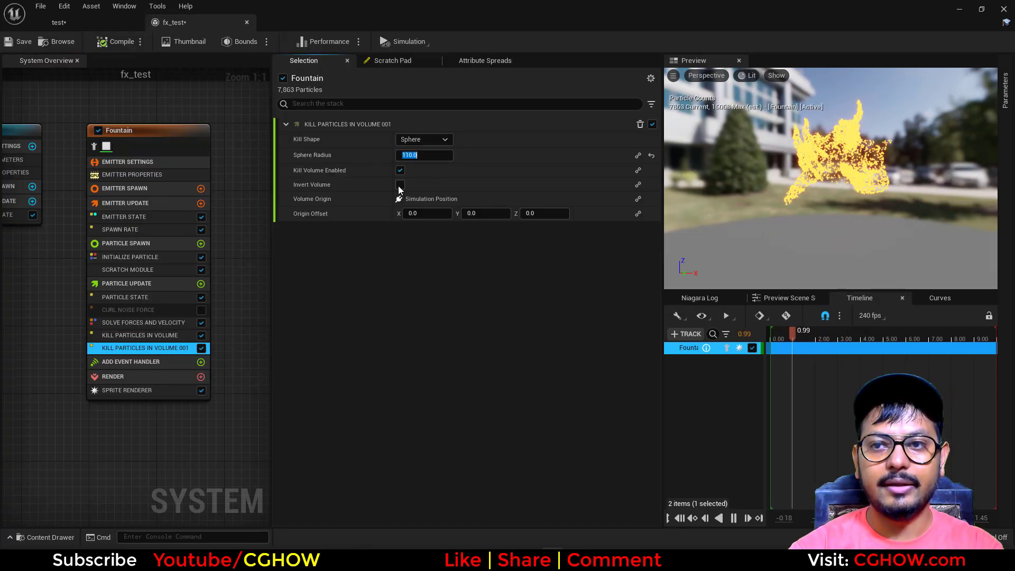
{"action": "left_click", "coordinate": [399, 186]}
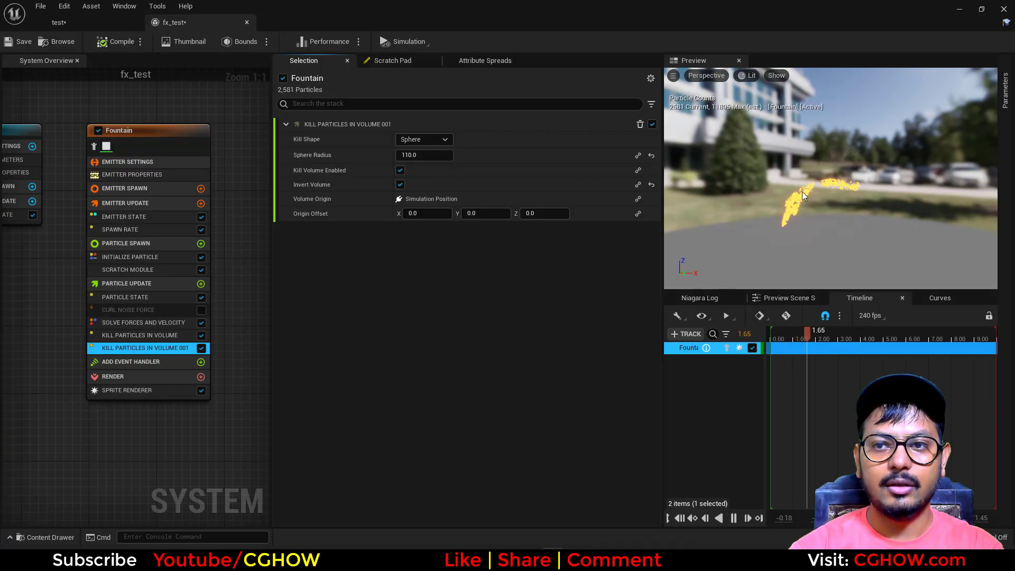
Step: Open Paint and draw a green freehand outline of the character's body
{"action": "key", "text": "super"}
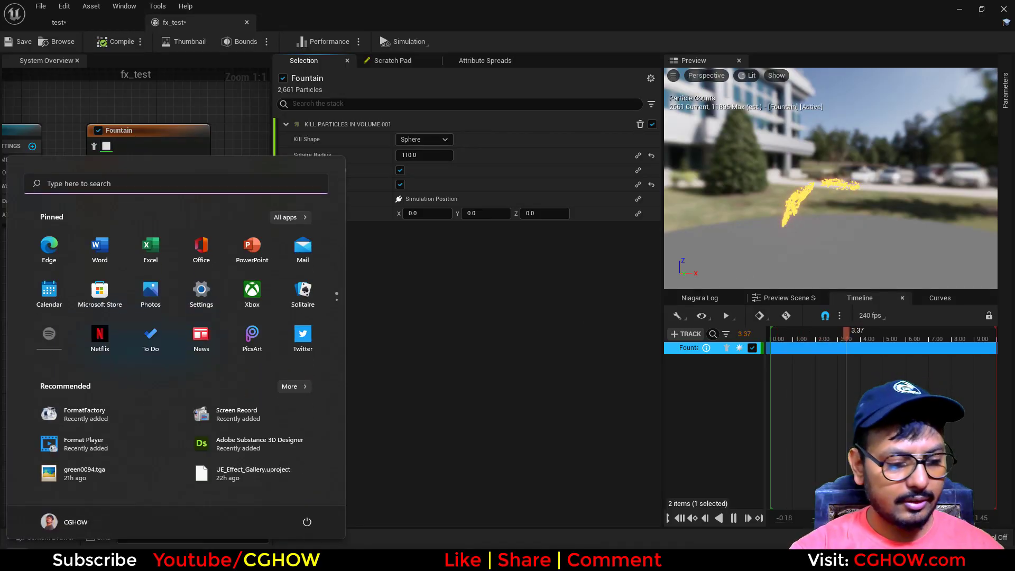
{"action": "type", "text": "paint"}
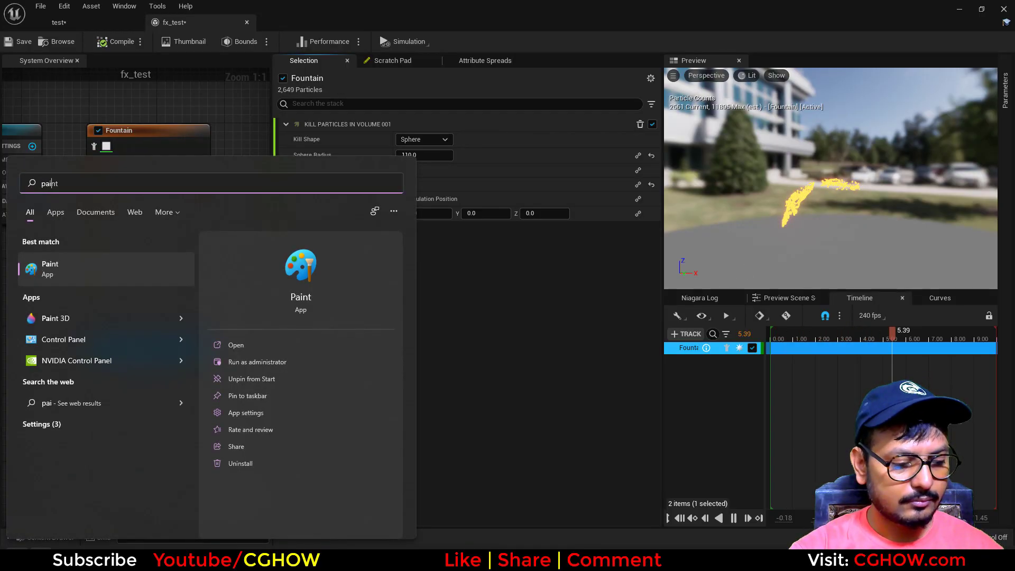
{"action": "left_click", "coordinate": [66, 271]}
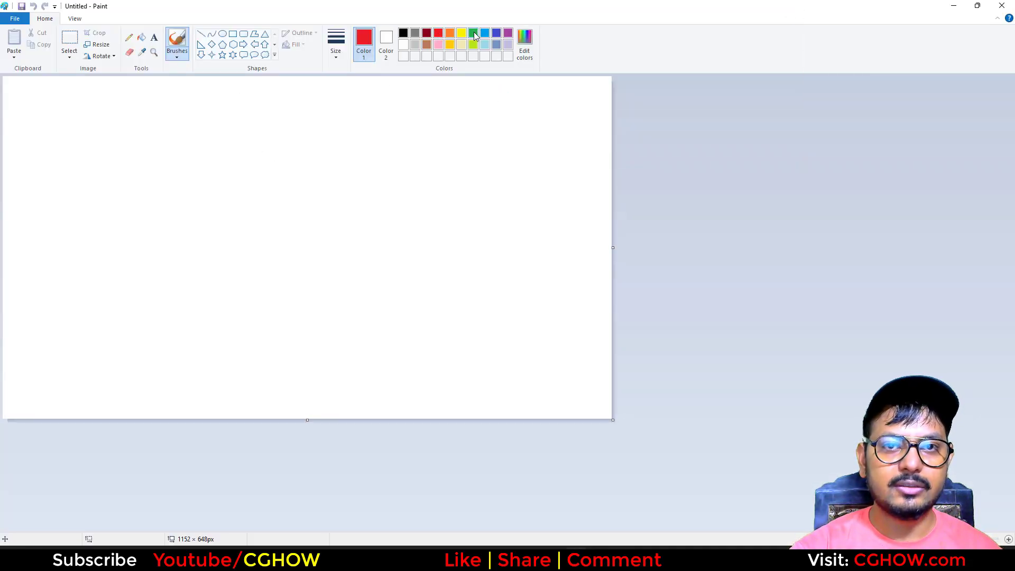
{"action": "left_click", "coordinate": [473, 33]}
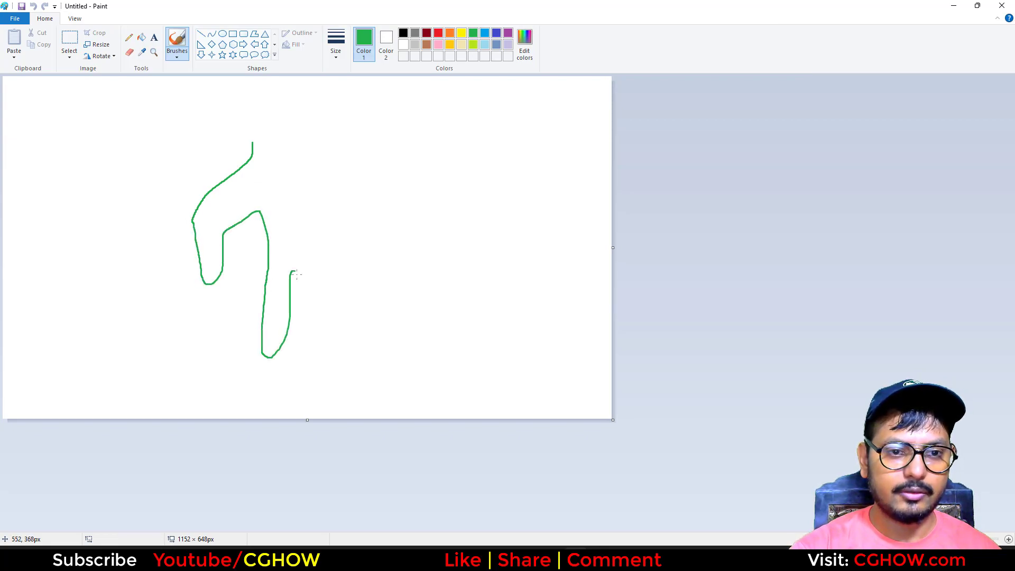
{"action": "left_click_drag", "start_coordinate": [324, 212], "coordinate": [401, 251]}
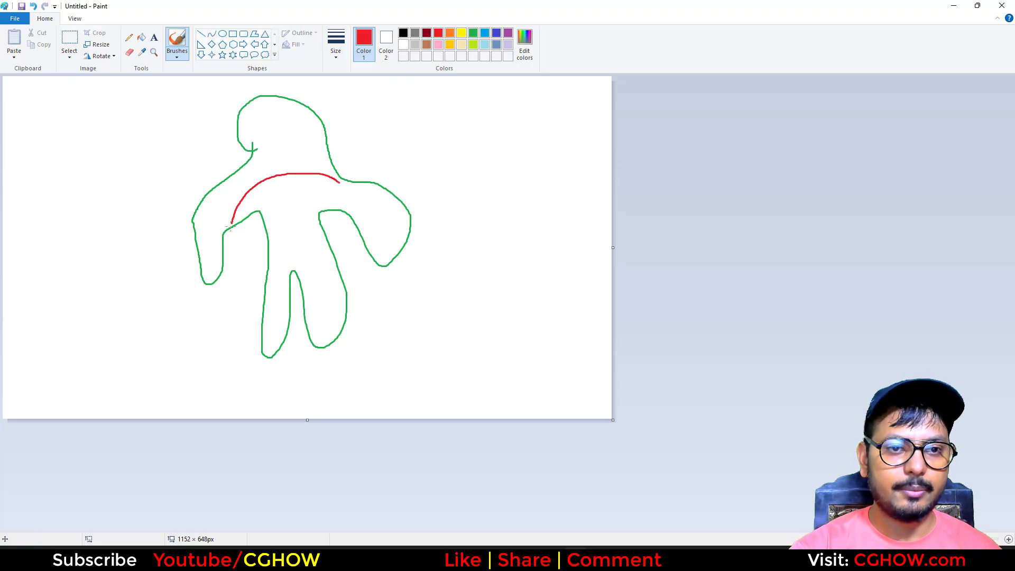
Step: Draw a red circle labelled 100 and a larger orange circle labelled 110 over the body, trace between them in blue, and return to Unreal Editor
{"action": "mouse_move", "coordinate": [331, 290]}
{"action": "left_mouse_down"}
{"action": "mouse_move", "coordinate": [359, 241]}
{"action": "mouse_move", "coordinate": [356, 197]}
{"action": "mouse_move", "coordinate": [335, 178]}
{"action": "left_mouse_up"}
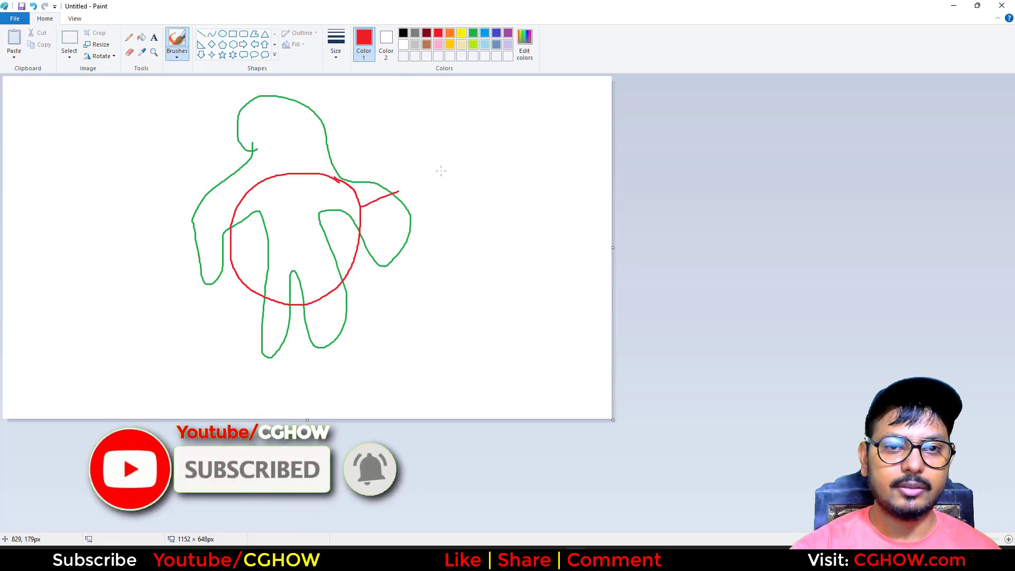
{"action": "mouse_move", "coordinate": [458, 179]}
{"action": "left_mouse_down"}
{"action": "mouse_move", "coordinate": [470, 180]}
{"action": "mouse_move", "coordinate": [461, 171]}
{"action": "left_mouse_up"}
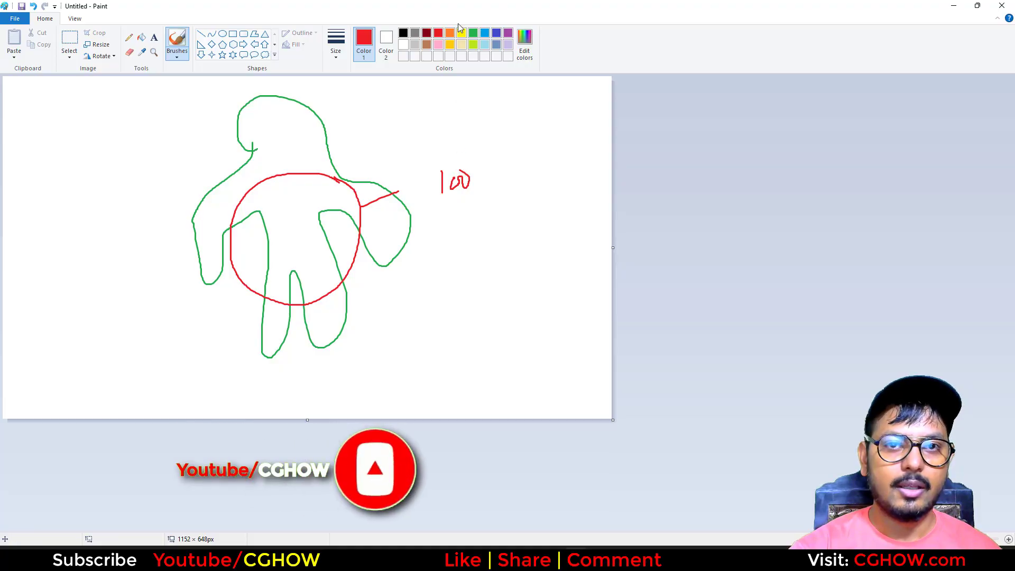
{"action": "left_click", "coordinate": [473, 35]}
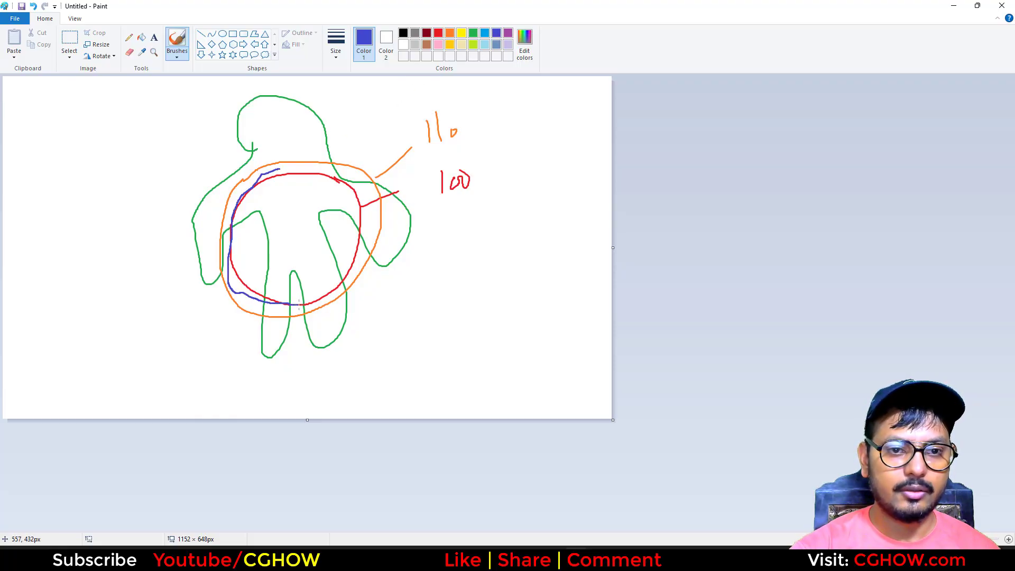
{"action": "left_click", "coordinate": [950, 5]}
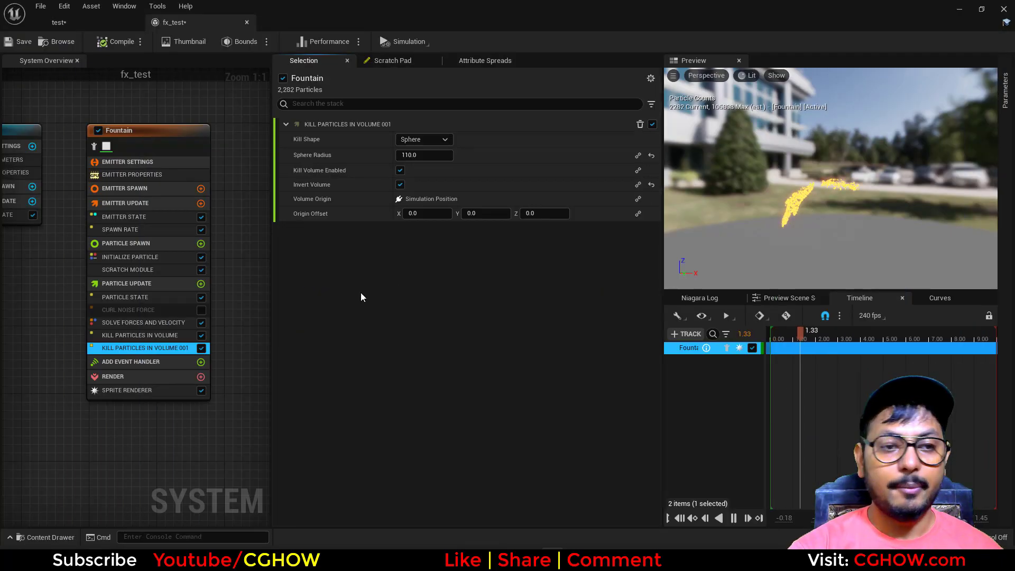
Step: Re-enable the Curl Noise Force module and add an Add Velocity module to Particle Spawn
{"action": "left_click", "coordinate": [202, 310]}
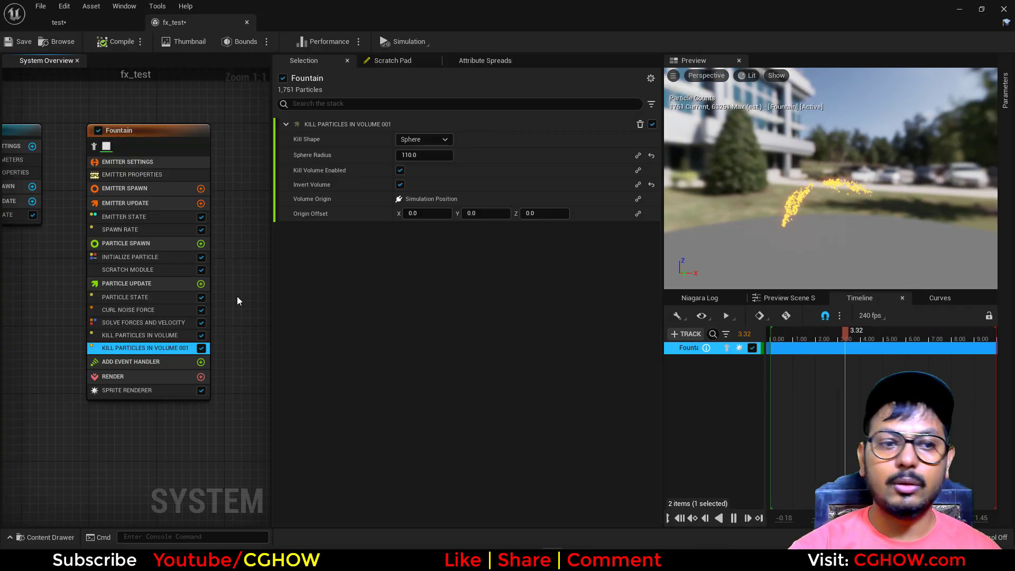
{"action": "left_click", "coordinate": [201, 244]}
{"action": "type", "text": "velocity"}
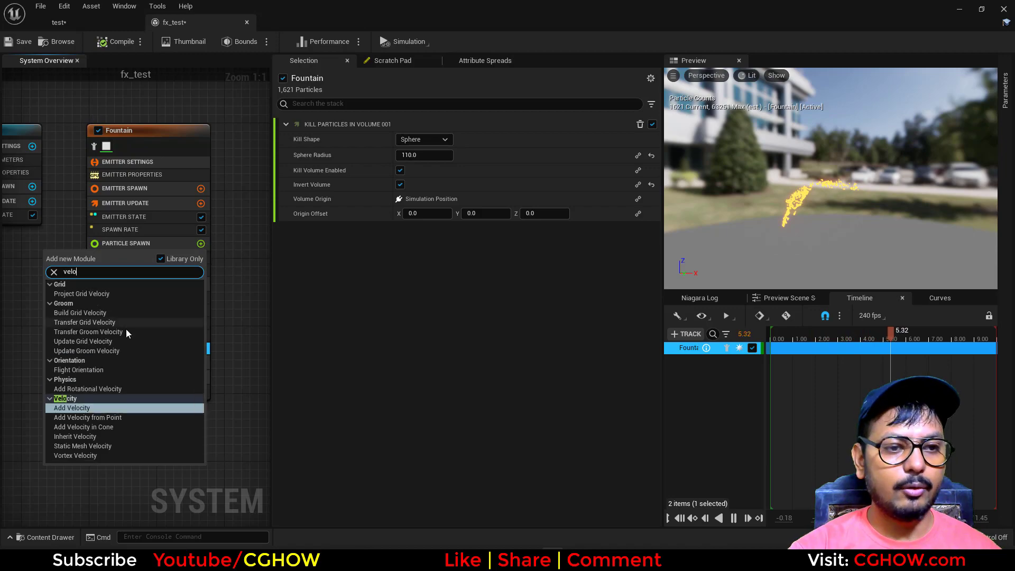
{"action": "left_click", "coordinate": [97, 407]}
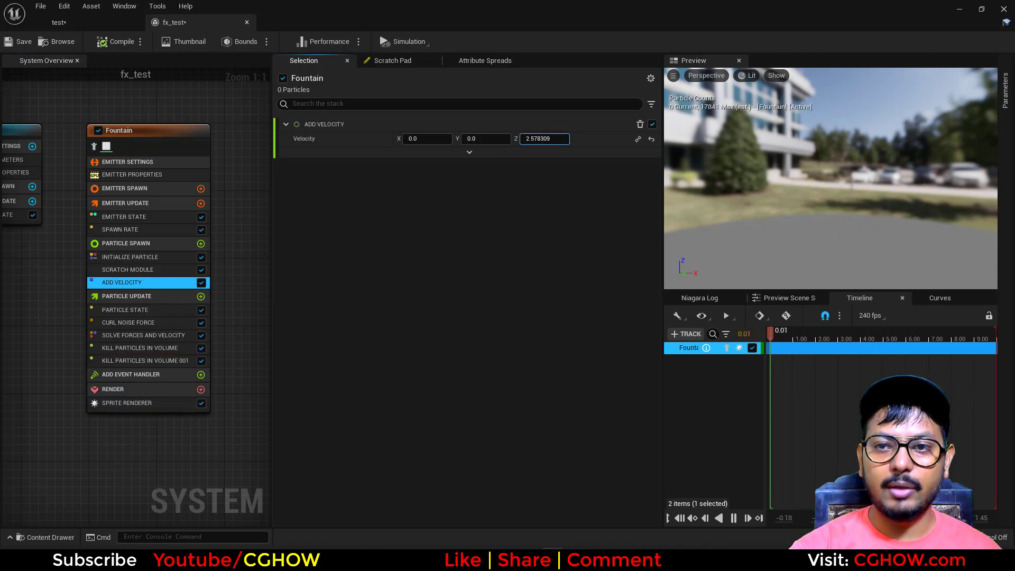
Step: Try a high Z velocity in the Add Velocity module and settle on a Z value of 10
{"action": "left_click_drag", "start_coordinate": [545, 139], "coordinate": [593, 139]}
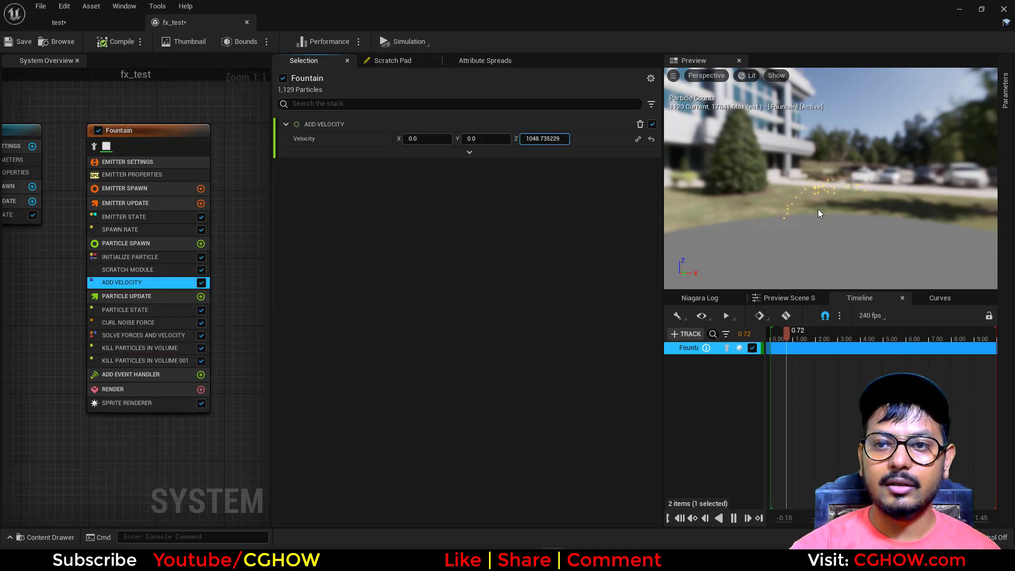
{"action": "left_click", "coordinate": [550, 138]}
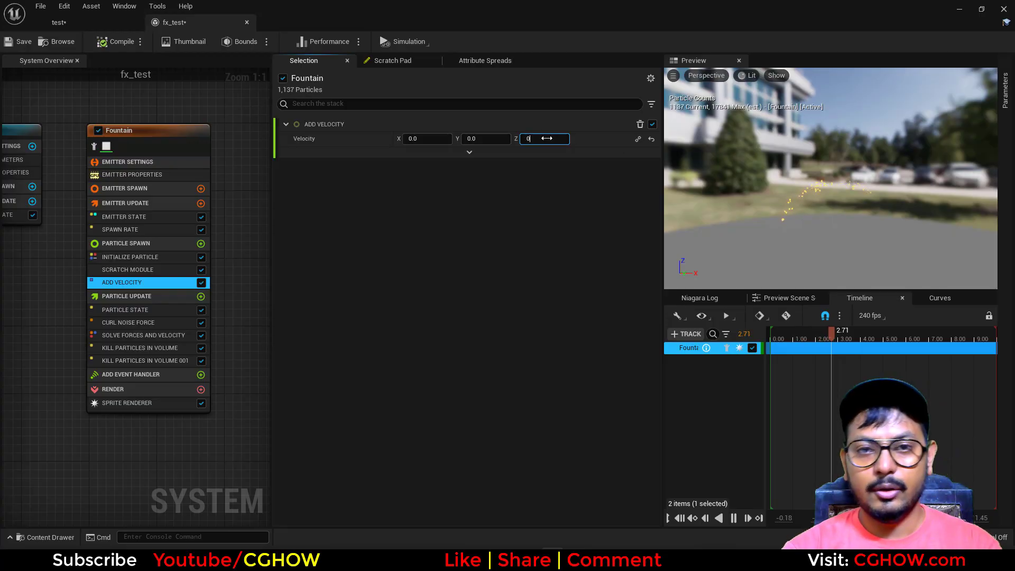
{"action": "type", "text": "10"}
Step: Open the first Kill Particles in Volume module's script and examine its Map Get inputs and the Particles Position connections
{"action": "double_click", "coordinate": [154, 348]}
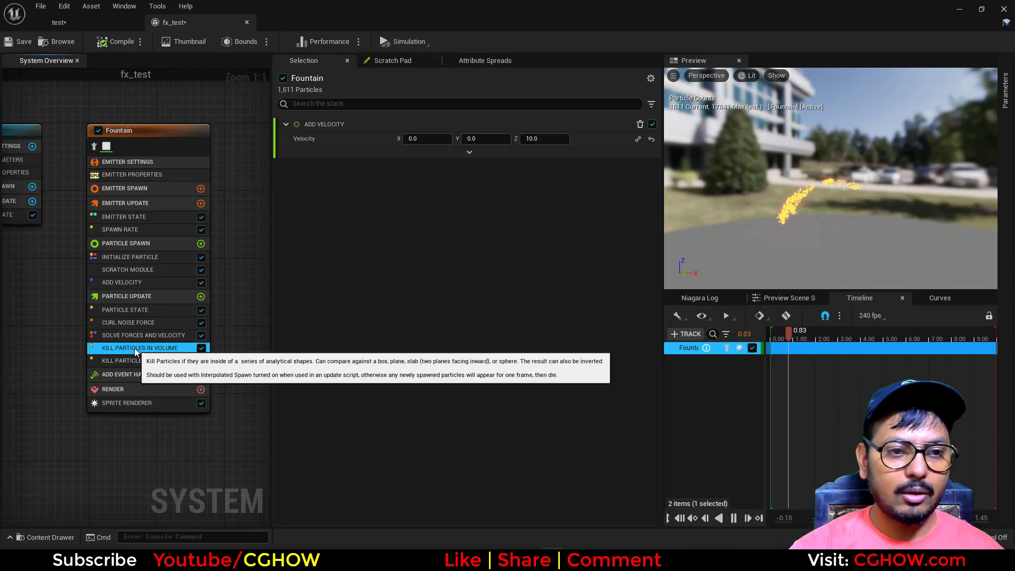
{"action": "scroll", "coordinate": [291, 206], "scroll_direction": "up", "scroll_amount": 4}
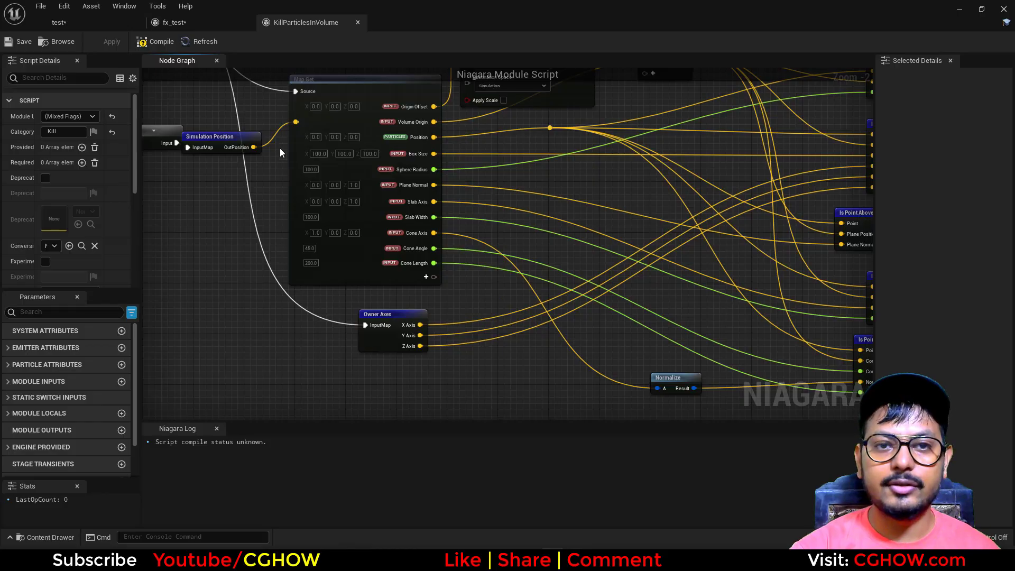
{"action": "right_click_drag", "start_coordinate": [447, 153], "coordinate": [455, 183]}
{"action": "scroll", "coordinate": [455, 182], "scroll_direction": "up", "scroll_amount": 2}
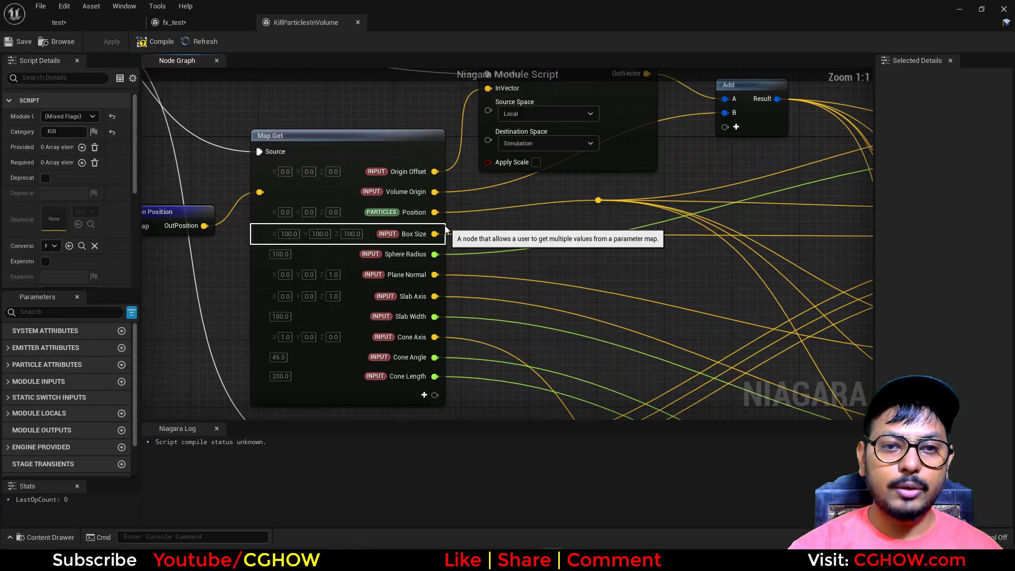
{"action": "scroll", "coordinate": [393, 193], "scroll_direction": "down", "scroll_amount": 2}
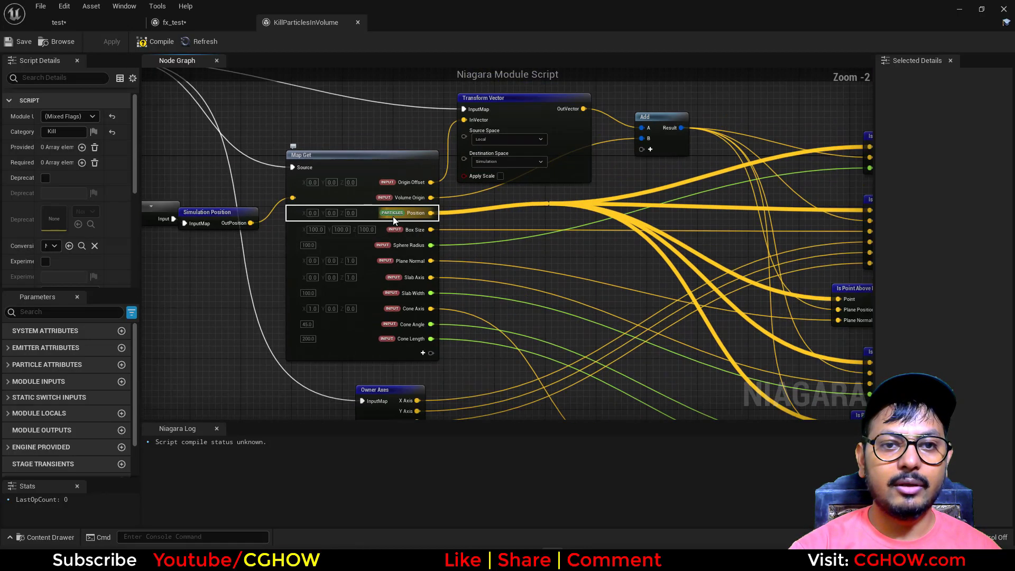
{"action": "scroll", "coordinate": [392, 217], "scroll_direction": "down", "scroll_amount": 3}
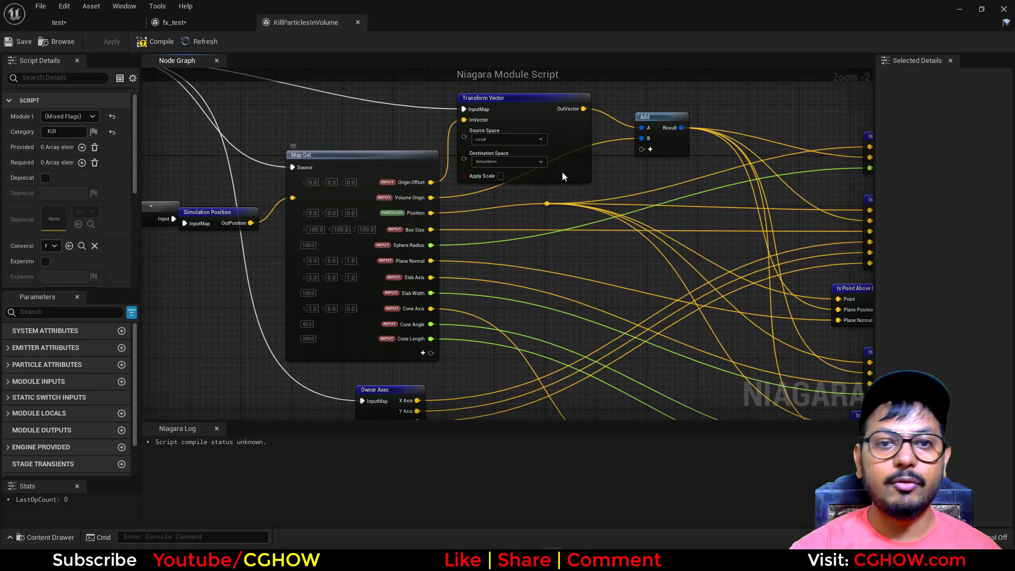
Step: Copy all nodes of the KillParticlesInVolume module graph and close that script
{"action": "scroll", "coordinate": [545, 216], "scroll_direction": "down", "scroll_amount": 2}
{"action": "right_click_drag", "start_coordinate": [545, 239], "coordinate": [372, 231]}
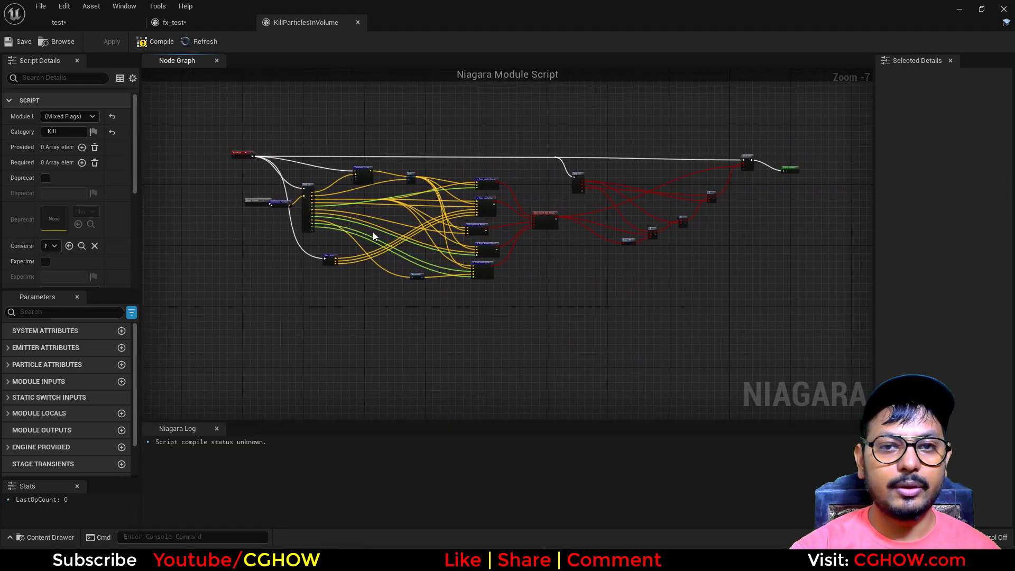
{"action": "left_click_drag", "start_coordinate": [259, 131], "coordinate": [532, 289]}
{"action": "left_click_drag", "start_coordinate": [199, 100], "coordinate": [831, 332]}
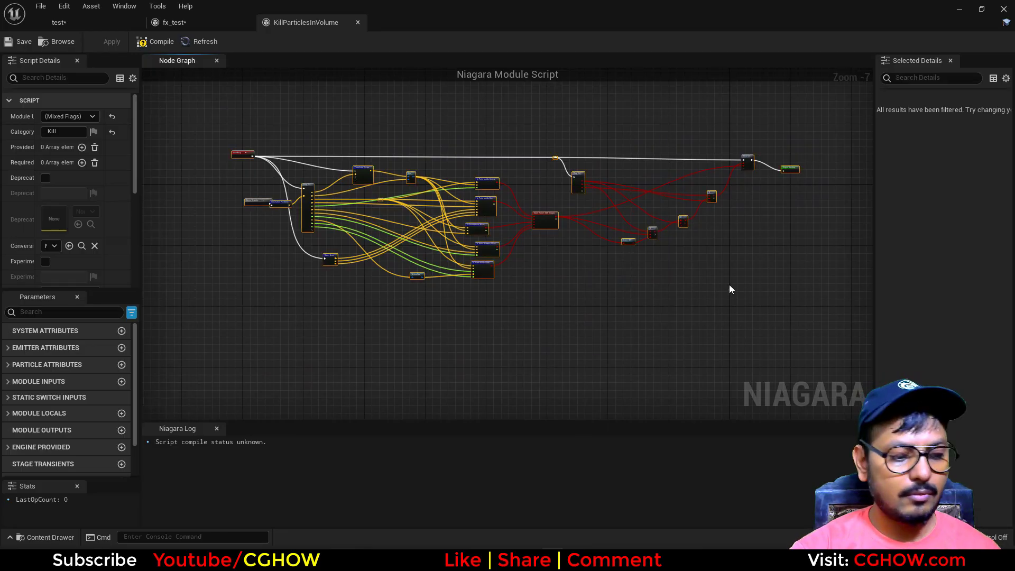
{"action": "middle_click", "coordinate": [295, 24]}
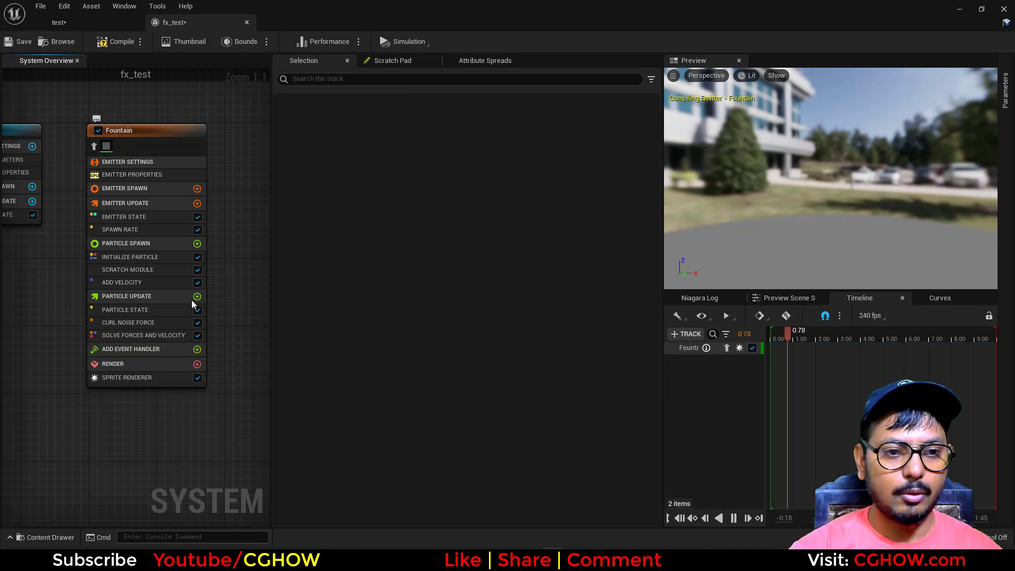
Step: Add a new Scratch Pad module to the Fountain emitter's Particle Update and enlarge its graph area
{"action": "left_click", "coordinate": [198, 297]}
{"action": "scroll", "coordinate": [135, 446], "scroll_direction": "down", "scroll_amount": 10}
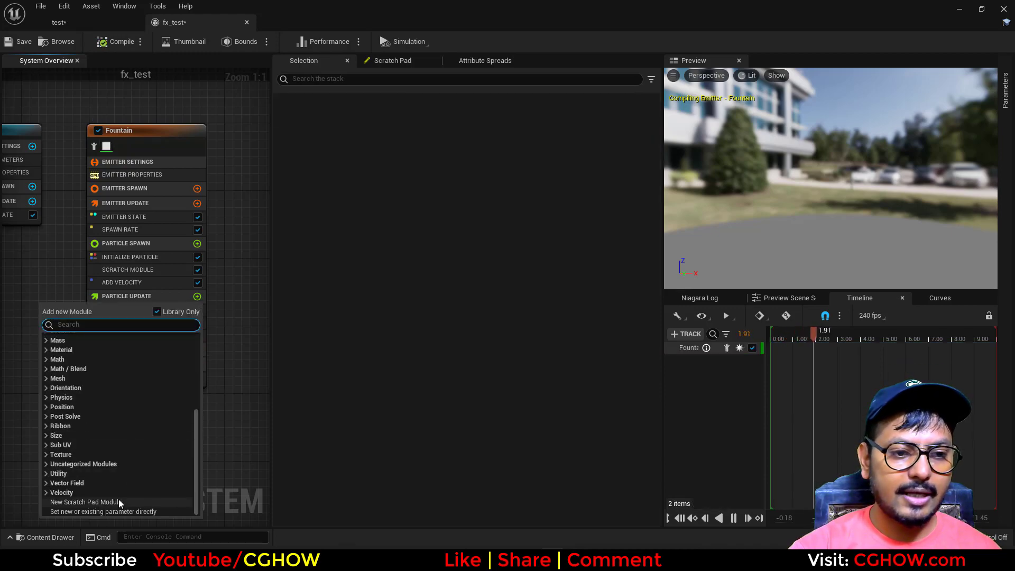
{"action": "left_click", "coordinate": [119, 499]}
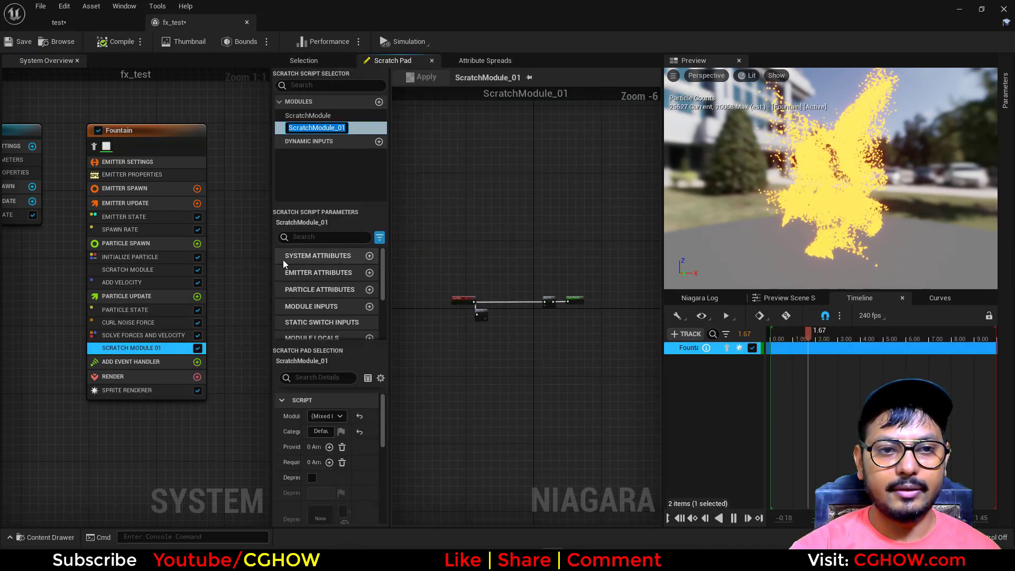
{"action": "left_click_drag", "start_coordinate": [270, 271], "coordinate": [156, 256]}
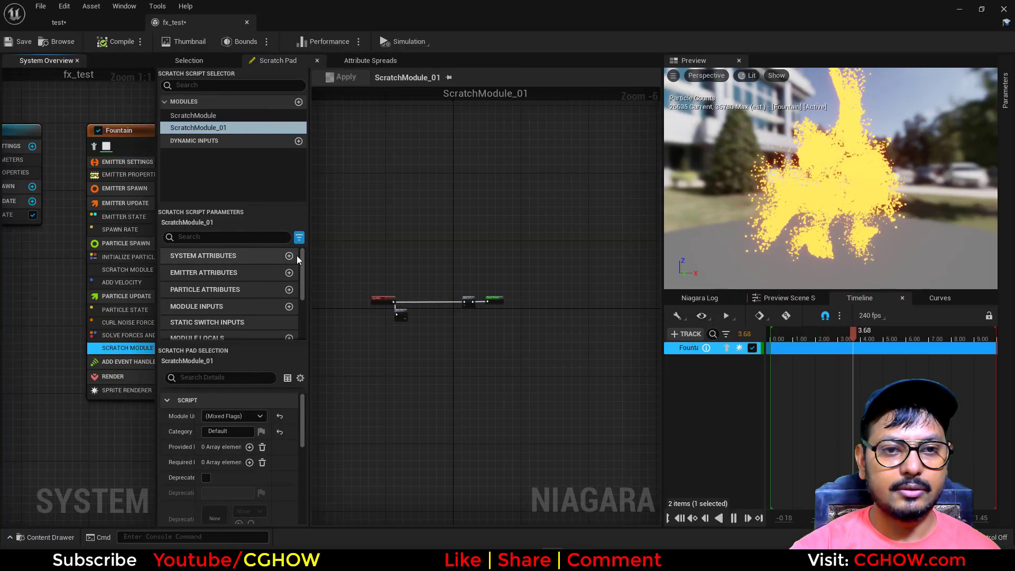
{"action": "left_click_drag", "start_coordinate": [309, 250], "coordinate": [284, 251]}
{"action": "right_click_drag", "start_coordinate": [526, 337], "coordinate": [568, 252]}
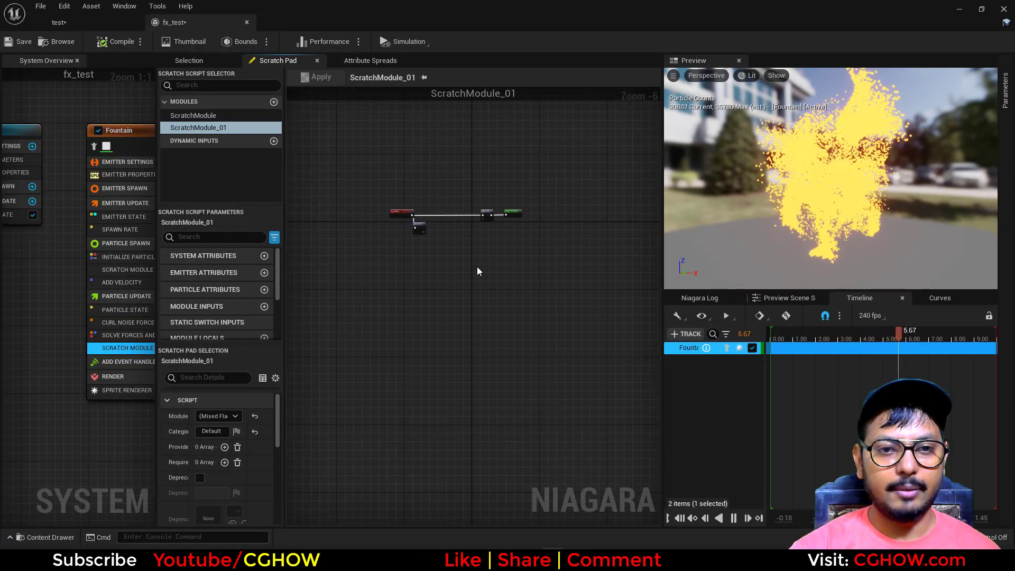
Step: Paste the copied kill-volume nodes into the new scratch module and move the default nodes clear of them
{"action": "key", "text": "ctrl+v"}
{"action": "scroll", "coordinate": [442, 281], "scroll_direction": "down", "scroll_amount": 2}
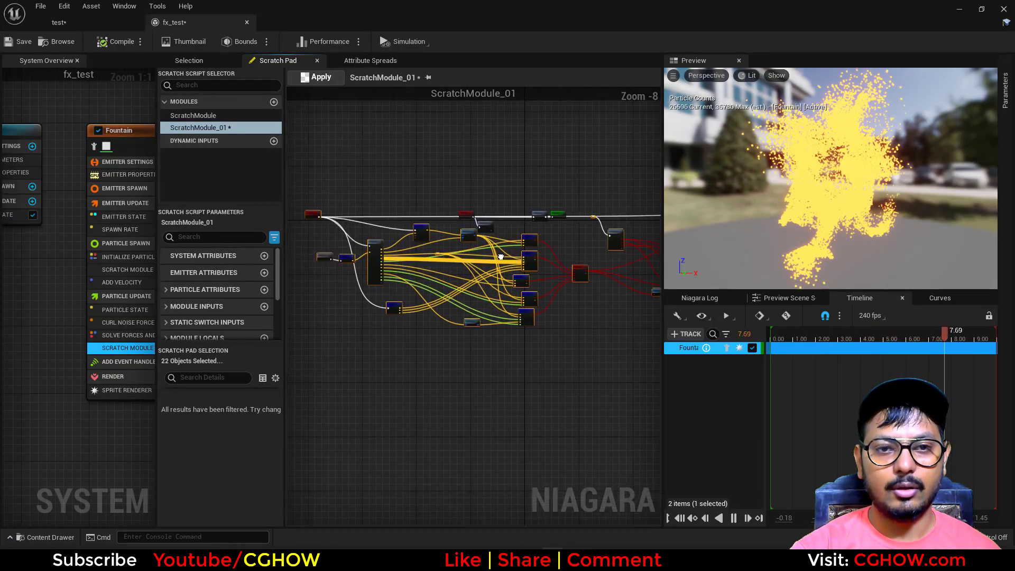
{"action": "left_click_drag", "start_coordinate": [459, 226], "coordinate": [341, 200]}
{"action": "right_click_drag", "start_coordinate": [296, 209], "coordinate": [389, 212]}
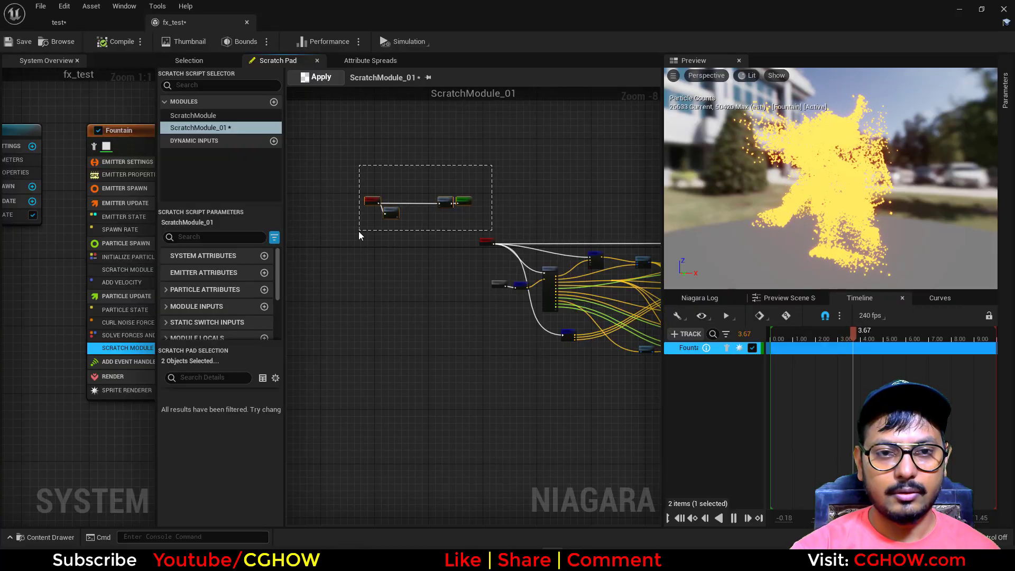
Step: Transfer the pasted InputMap's connections to the default InputMap, and delete the pasted InputMap and the empty Map Get
{"action": "scroll", "coordinate": [391, 217], "scroll_direction": "up", "scroll_amount": 7}
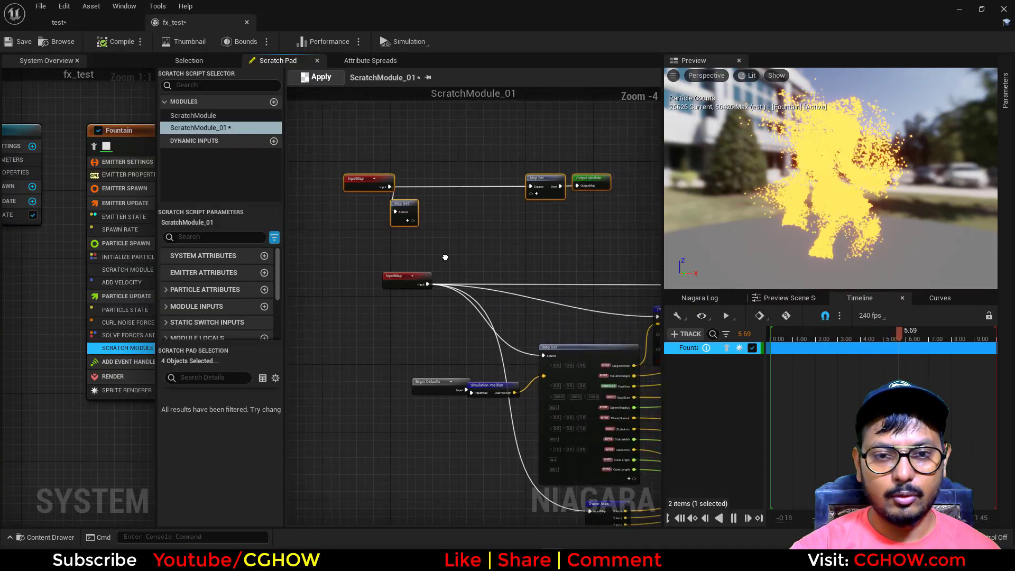
{"action": "left_click", "coordinate": [427, 277]}
{"action": "right_click_drag", "start_coordinate": [427, 277], "coordinate": [484, 299]}
{"action": "left_click_drag", "start_coordinate": [470, 327], "coordinate": [403, 157], "text": "ctrl"}
{"action": "left_click", "coordinate": [449, 328]}
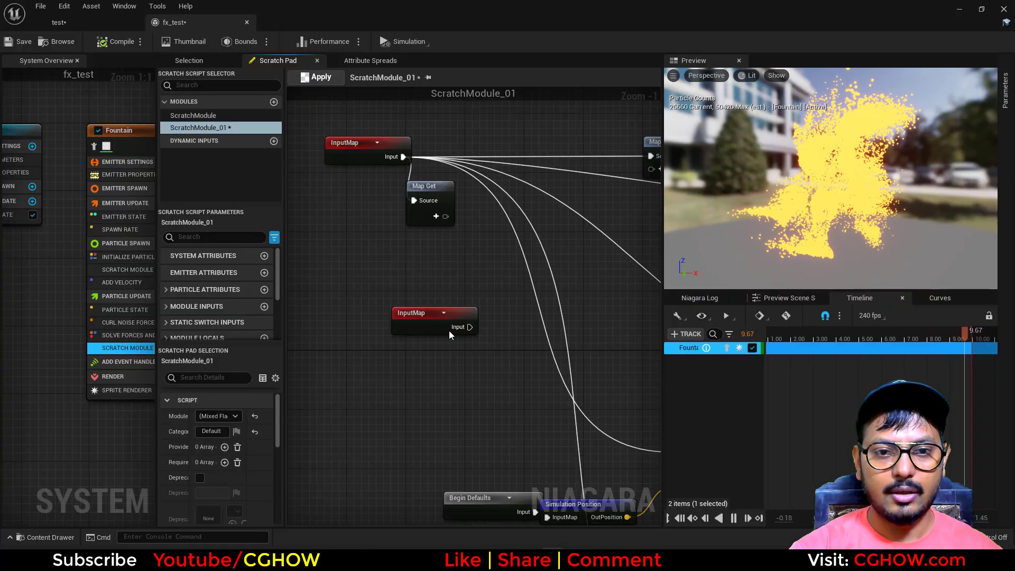
{"action": "key", "text": "Delete"}
{"action": "left_click", "coordinate": [425, 186]}
{"action": "key", "text": "Delete"}
Step: Place the default Output Module beside the pasted Map Set at the graph's end, and apply the scratch script to show its module settings
{"action": "scroll", "coordinate": [490, 281], "scroll_direction": "down", "scroll_amount": 2}
{"action": "right_click_drag", "start_coordinate": [489, 281], "coordinate": [332, 219]}
{"action": "scroll", "coordinate": [456, 220], "scroll_direction": "down", "scroll_amount": 3}
{"action": "left_click", "coordinate": [332, 219]}
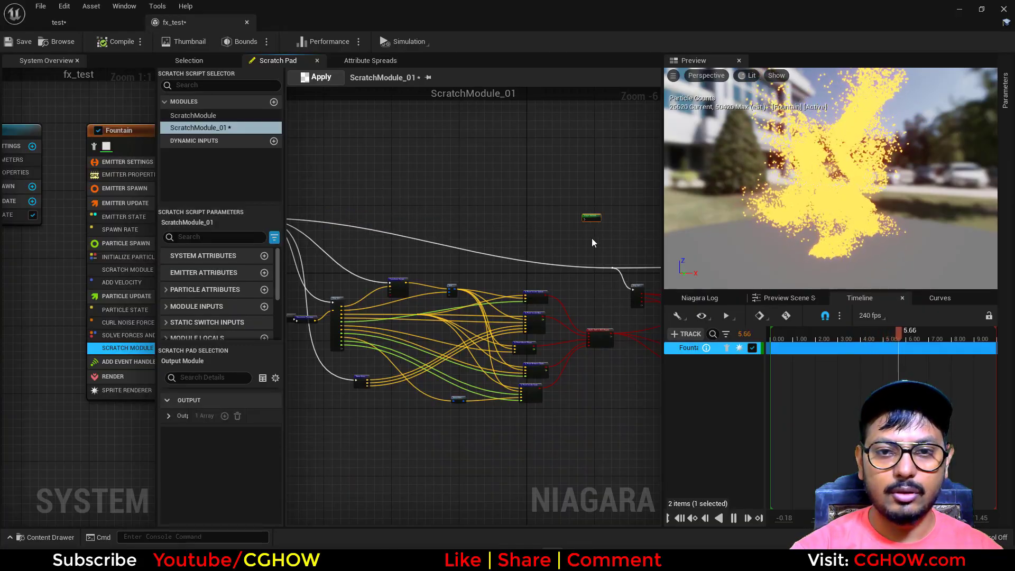
{"action": "key", "text": "ctrl+z"}
{"action": "key", "text": "ctrl+z"}
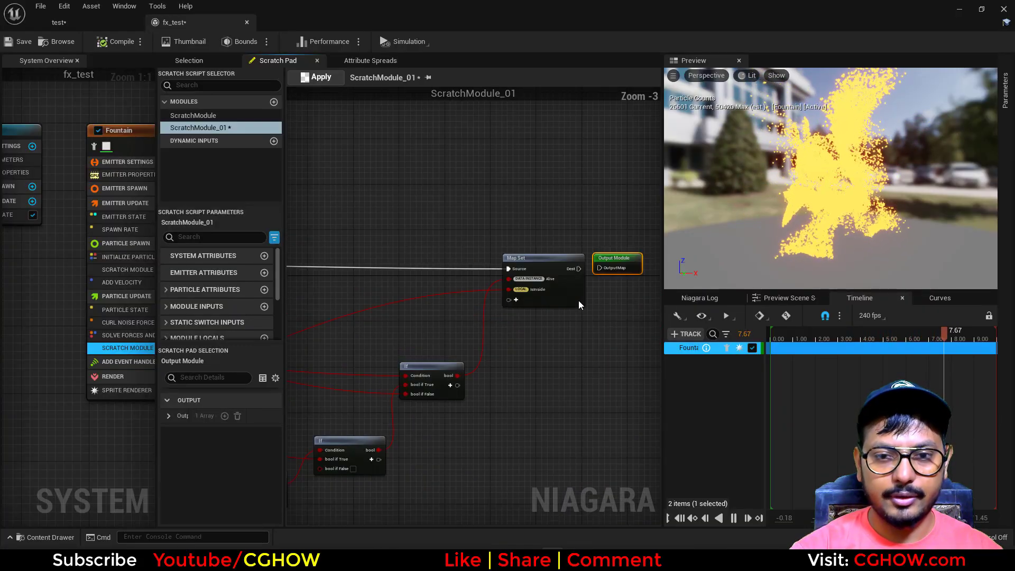
{"action": "left_click", "coordinate": [321, 81]}
{"action": "left_click", "coordinate": [203, 62]}
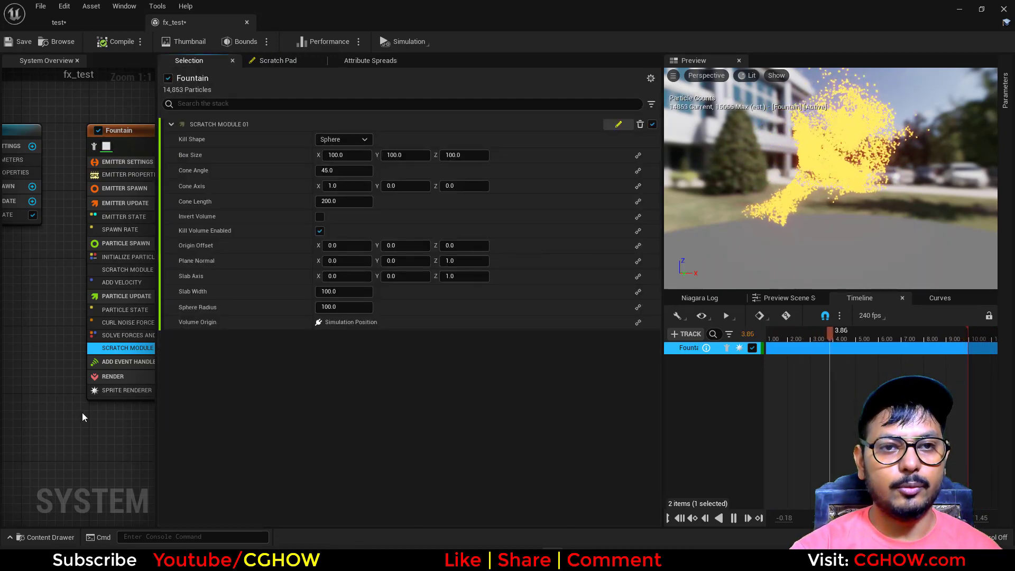
Step: Disable the Curl Noise Force module in Particle Update
{"action": "right_click_drag", "start_coordinate": [82, 413], "coordinate": [56, 422]}
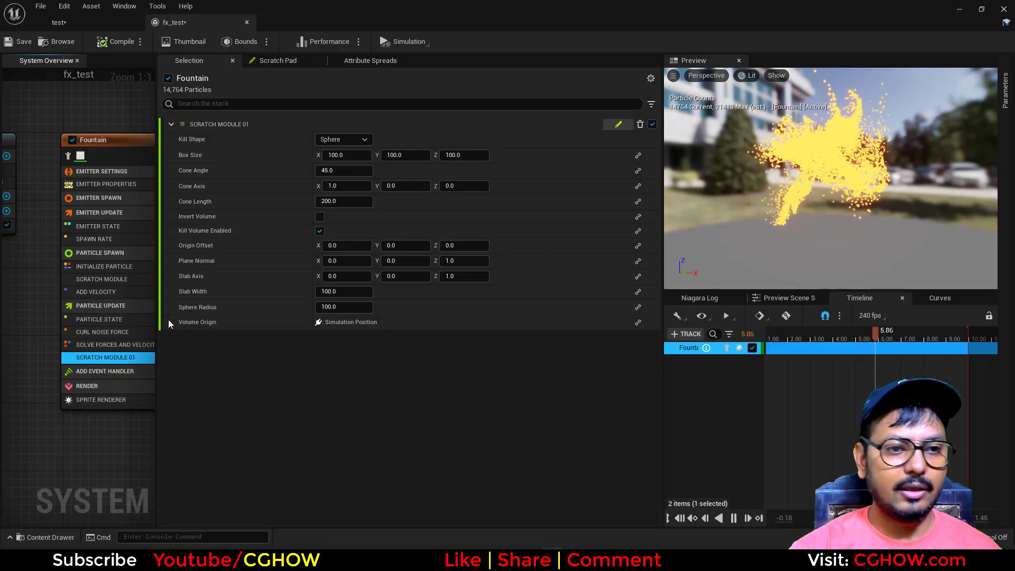
{"action": "right_click_drag", "start_coordinate": [97, 327], "coordinate": [45, 314]}
{"action": "left_click", "coordinate": [119, 321]}
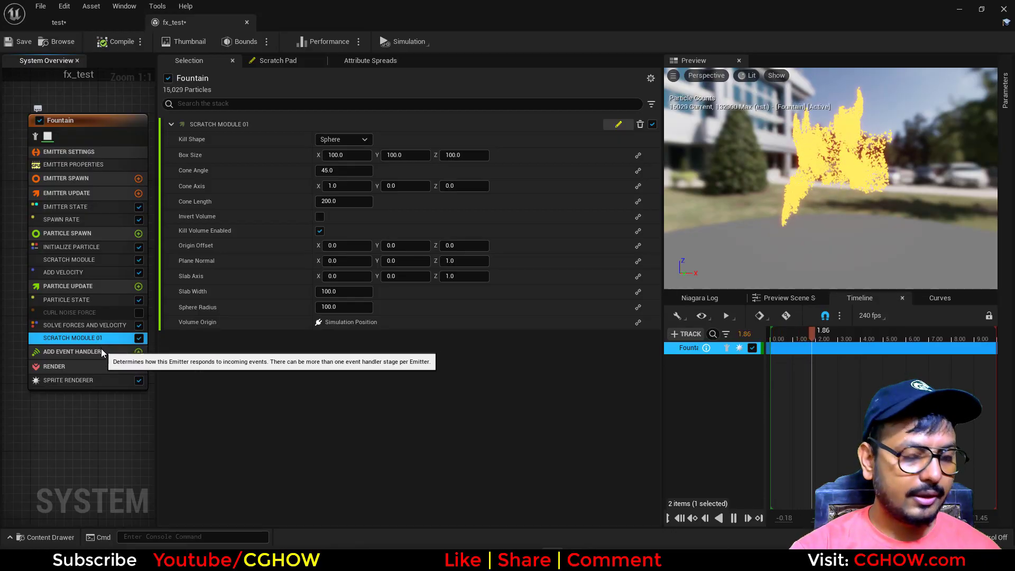
Step: Duplicate Scratch Module 01 with Sphere Radius 110 and Invert Volume enabled on the copy, and re-enable Curl Noise Force
{"action": "key", "text": "ctrl+d"}
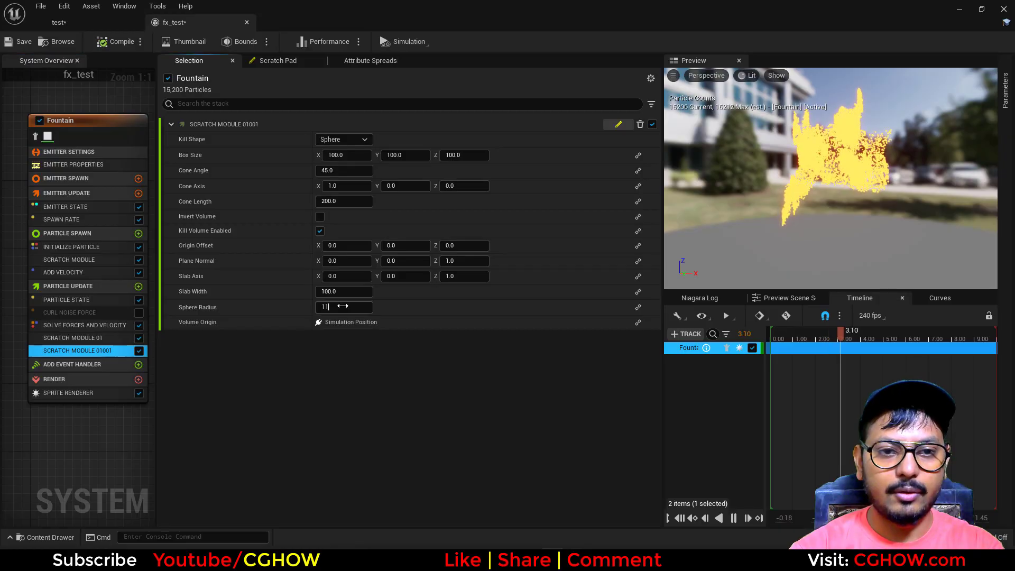
{"action": "left_click_drag", "start_coordinate": [343, 306], "coordinate": [350, 307]}
{"action": "left_click", "coordinate": [320, 218]}
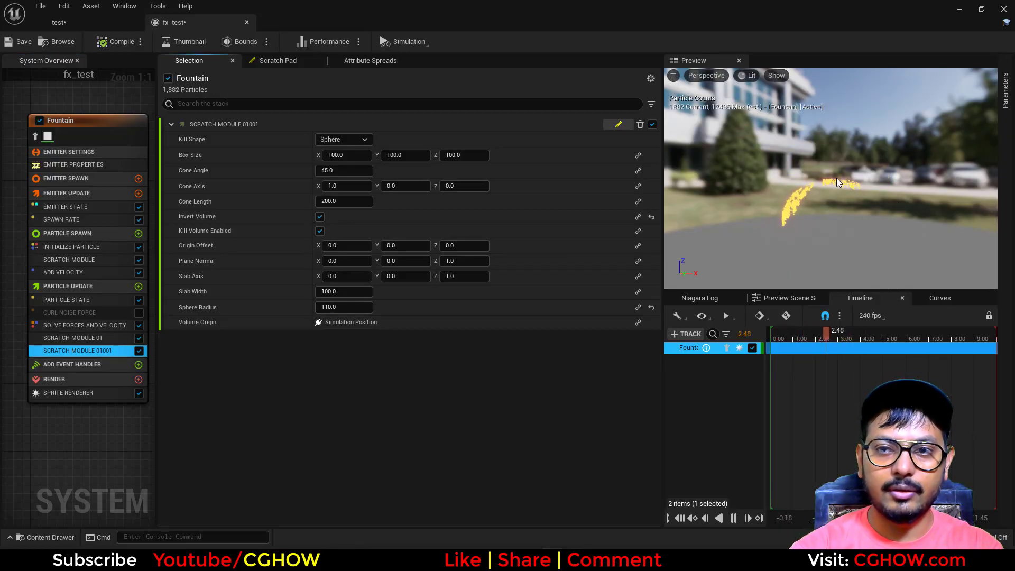
{"action": "left_click_drag", "start_coordinate": [830, 201], "coordinate": [909, 201]}
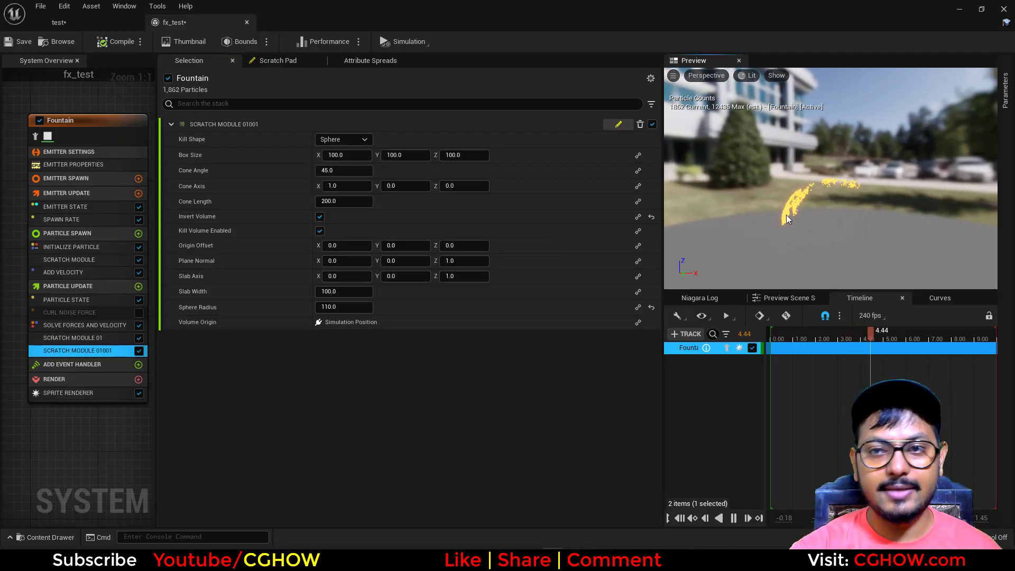
{"action": "left_click", "coordinate": [139, 313]}
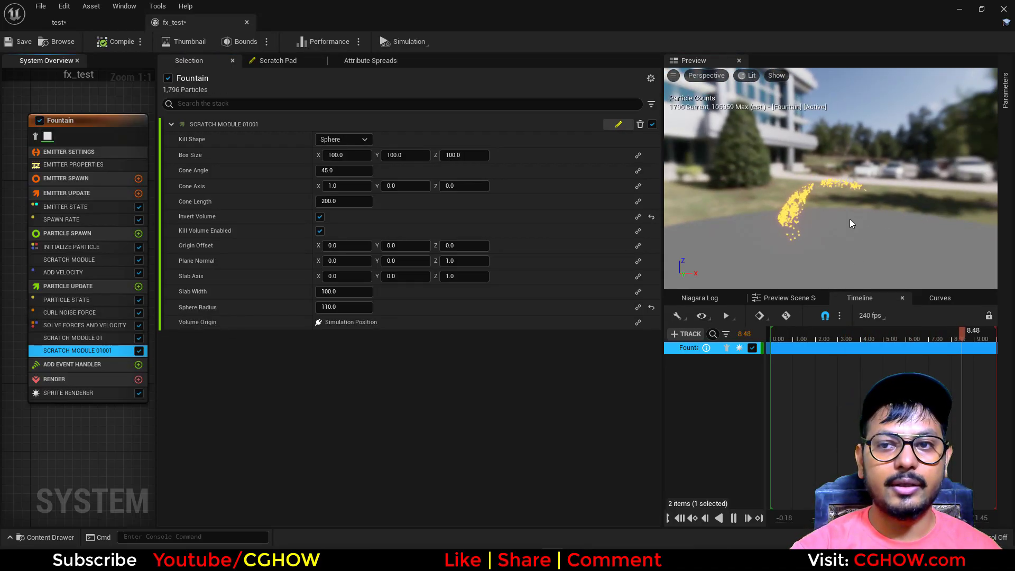
Step: In the Scratch Module 01 graph, change the Map Get's Particles Position pin to the INPUT namespace and rename it inPosition
{"action": "double_click", "coordinate": [81, 338]}
{"action": "scroll", "coordinate": [422, 411], "scroll_direction": "down", "scroll_amount": 2}
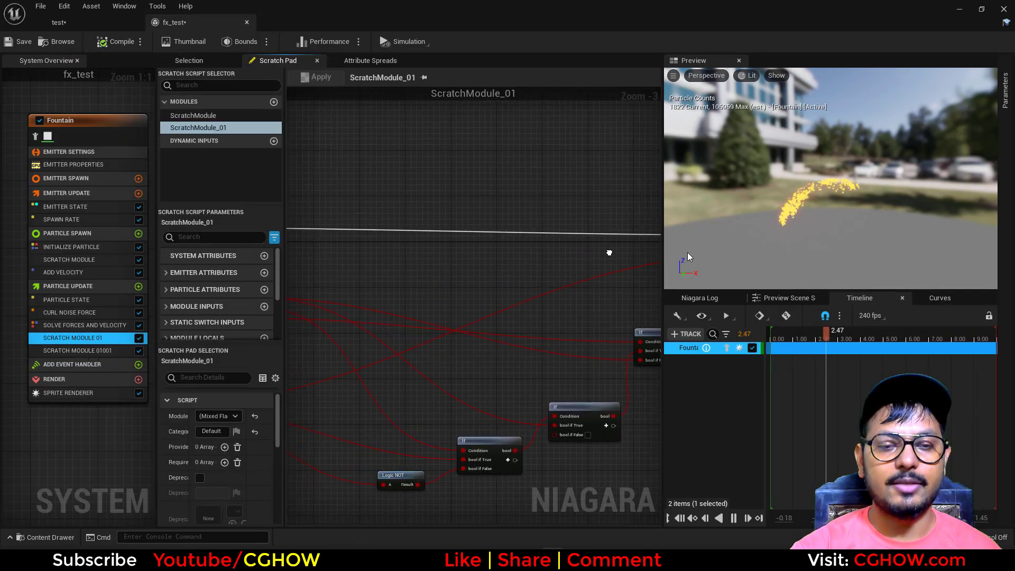
{"action": "right_click_drag", "start_coordinate": [397, 398], "coordinate": [477, 317]}
{"action": "scroll", "coordinate": [477, 318], "scroll_direction": "up", "scroll_amount": 6}
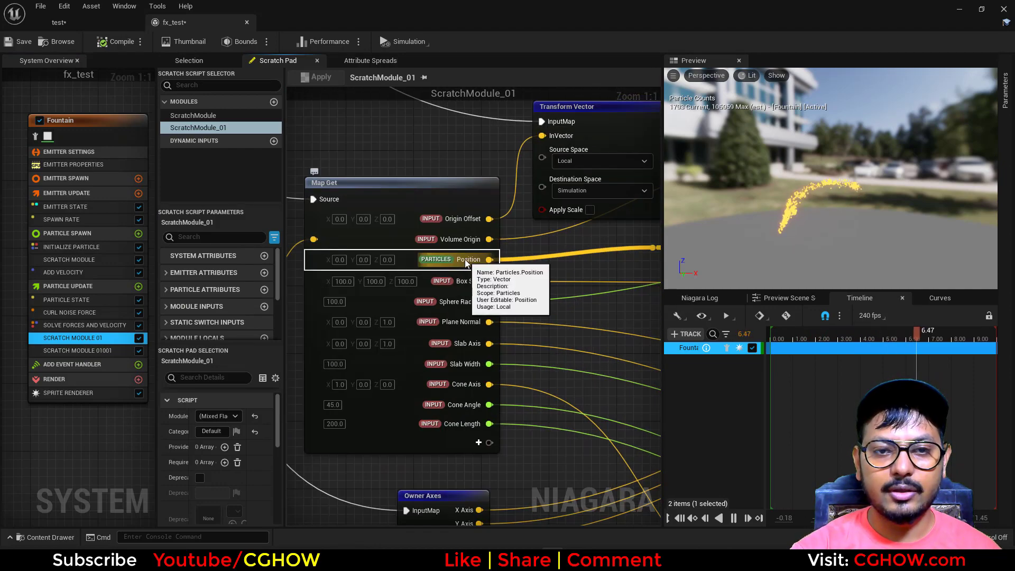
{"action": "right_click", "coordinate": [465, 259]}
{"action": "mouse_move", "coordinate": [542, 409]}
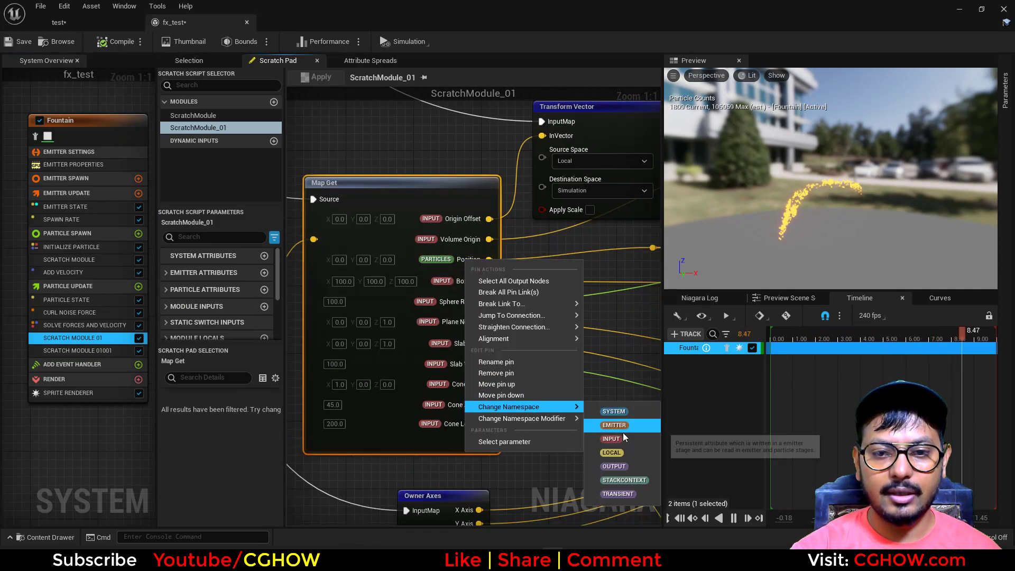
{"action": "left_click", "coordinate": [626, 438]}
{"action": "double_click", "coordinate": [469, 260]}
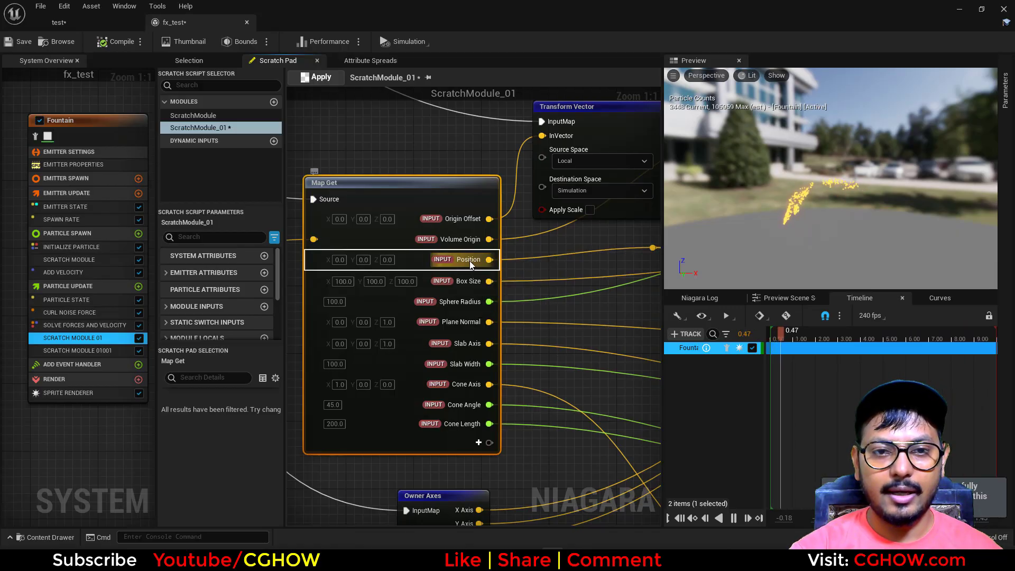
{"action": "type", "text": "inPosition"}
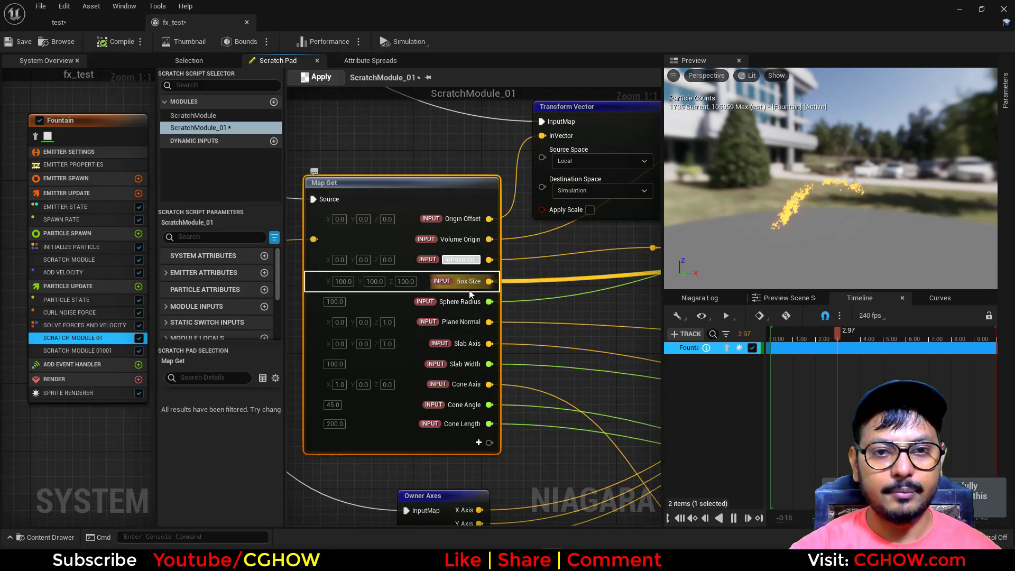
{"action": "key", "text": "Return"}
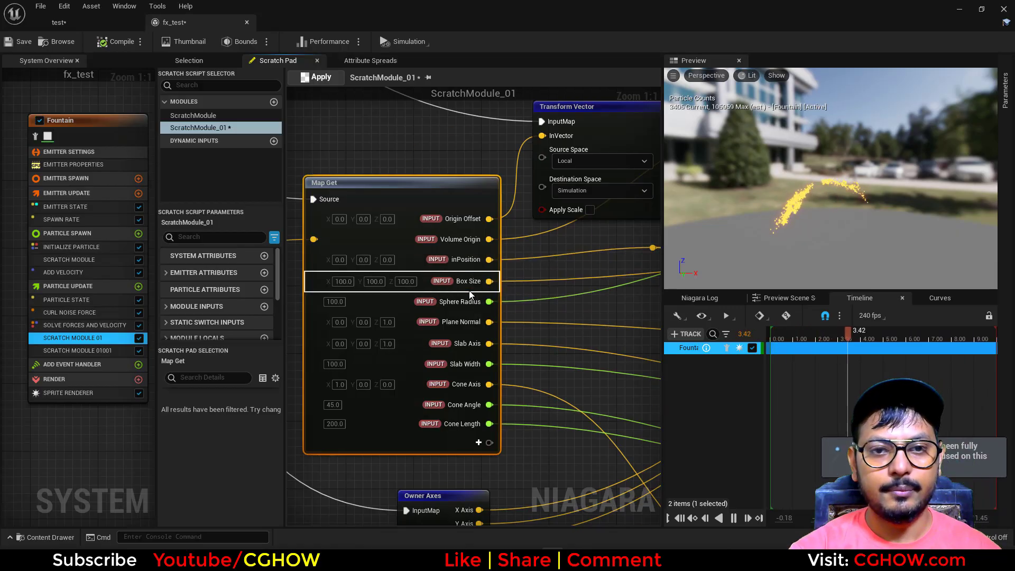
Step: Apply the scratch script and link inPosition to Particles Position in both Scratch Module 01 and its duplicate
{"action": "left_click", "coordinate": [322, 76]}
{"action": "left_click", "coordinate": [214, 62]}
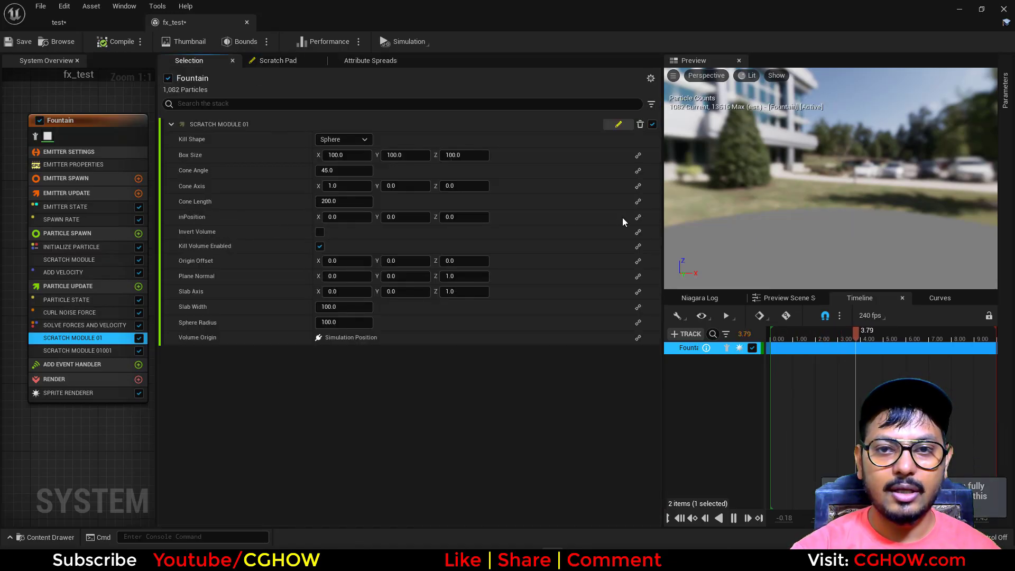
{"action": "left_click", "coordinate": [638, 217]}
{"action": "type", "text": "pos"}
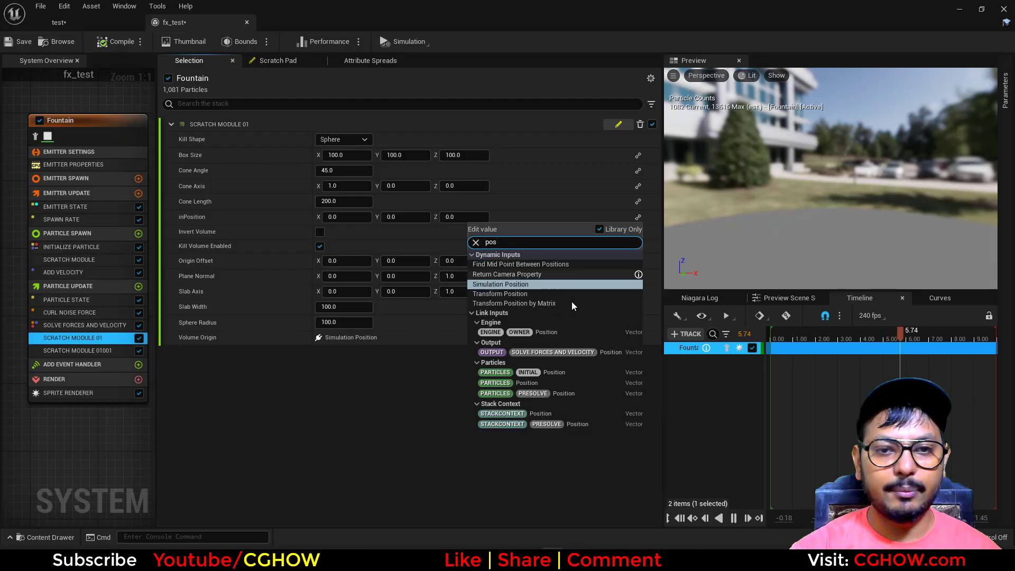
{"action": "left_click", "coordinate": [540, 383]}
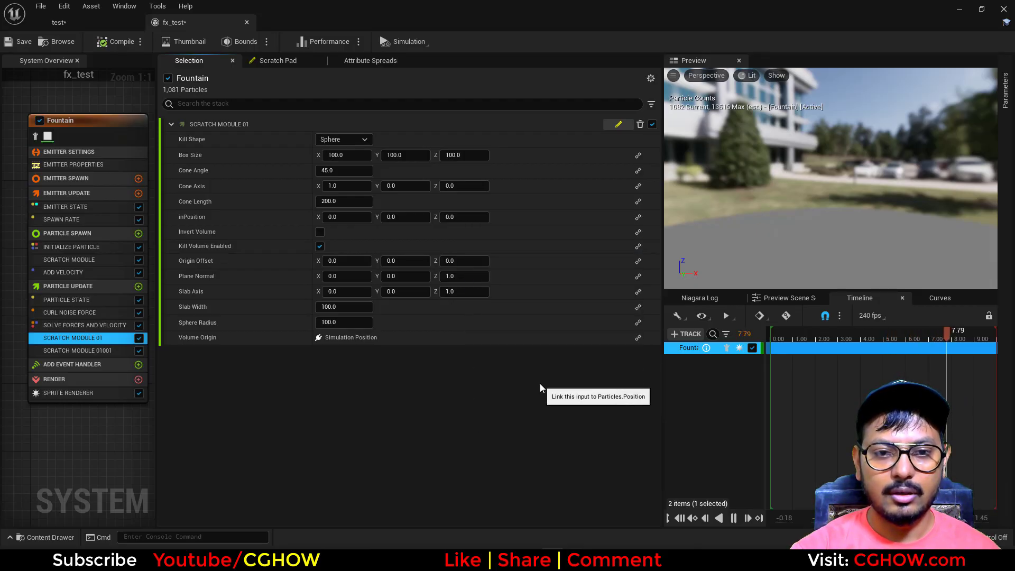
{"action": "left_click", "coordinate": [90, 351]}
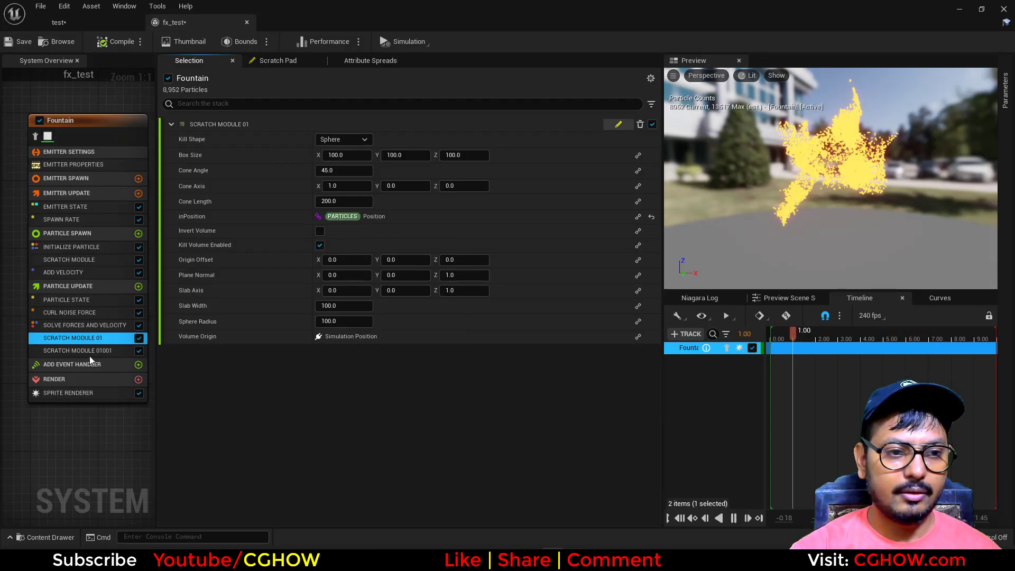
{"action": "left_click", "coordinate": [638, 217]}
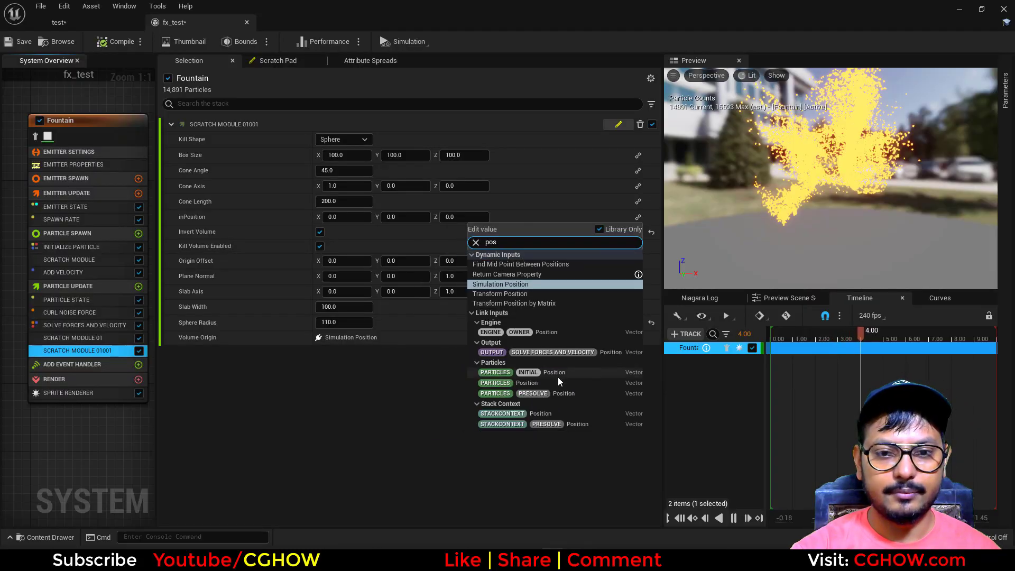
{"action": "left_click", "coordinate": [536, 383]}
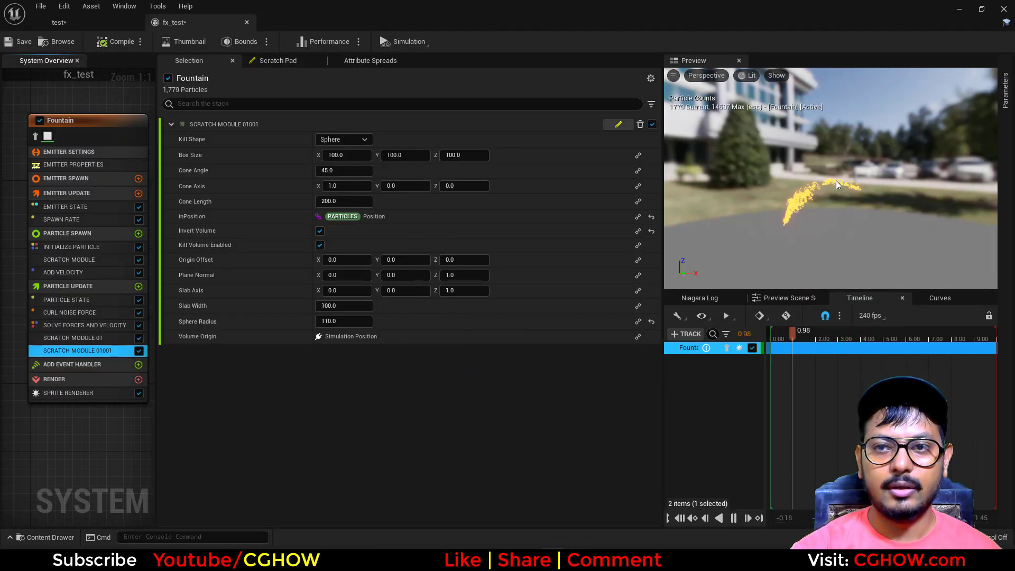
Step: Relink the duplicate scratch module's inPosition to Particles Initial Position
{"action": "left_click", "coordinate": [639, 216]}
{"action": "type", "text": "ini"}
{"action": "left_click", "coordinate": [562, 274]}
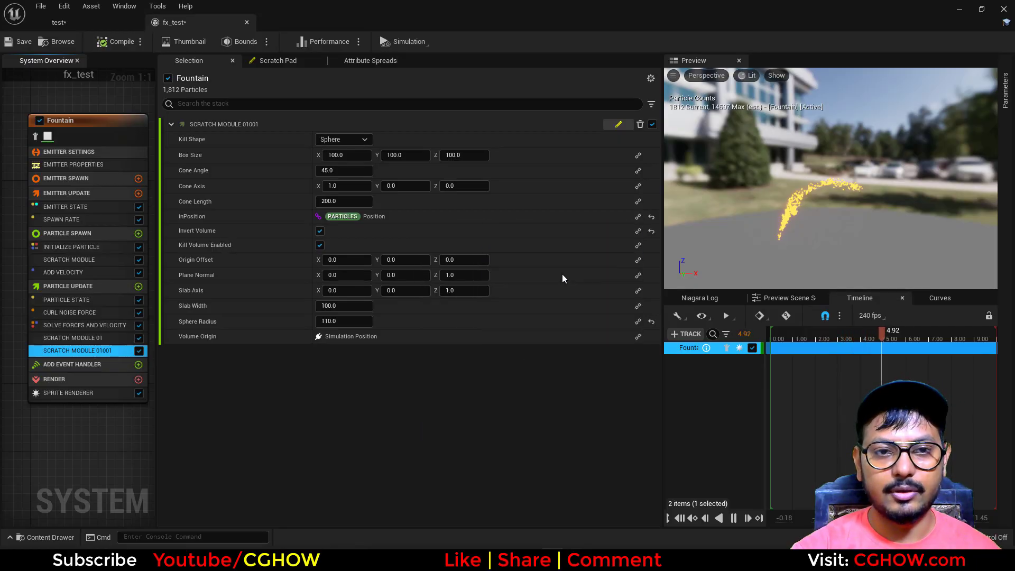
Step: Copy the duplicate scratch module's inPosition link to Scratch Module 01 so it uses Particles Initial Position
{"action": "right_click", "coordinate": [392, 218]}
{"action": "left_click", "coordinate": [113, 324]}
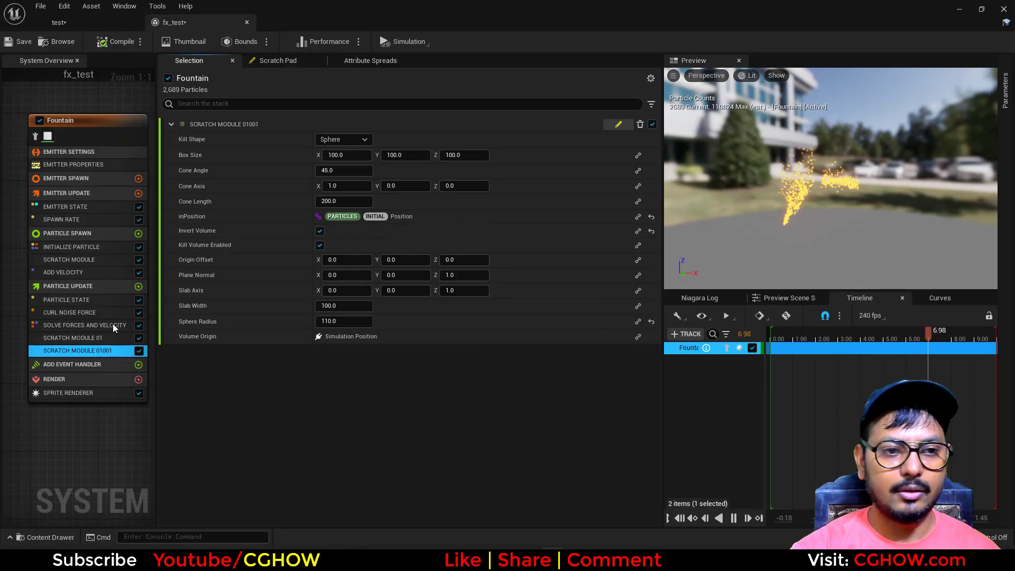
{"action": "left_click", "coordinate": [102, 337]}
{"action": "right_click", "coordinate": [391, 216]}
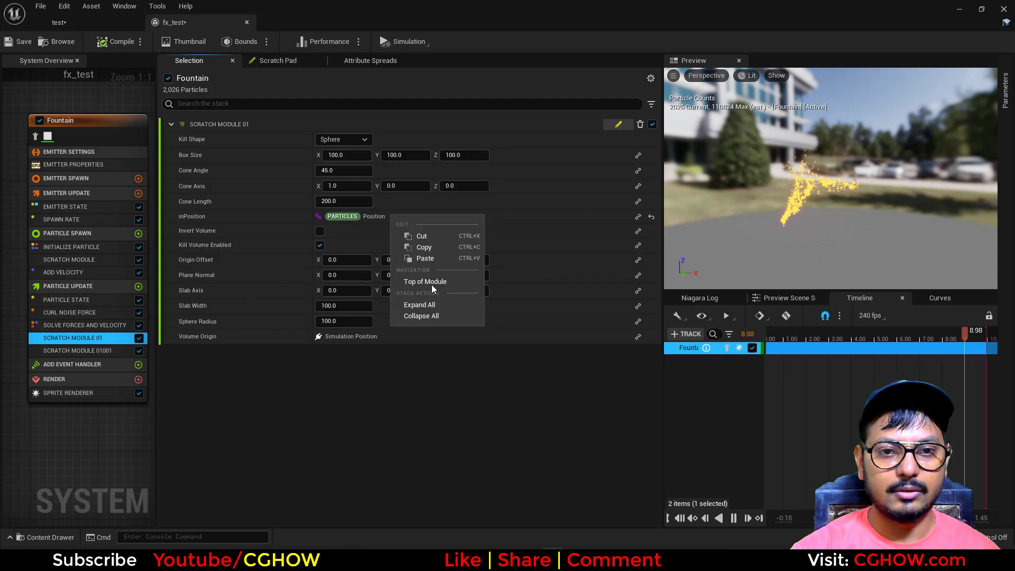
{"action": "left_click", "coordinate": [439, 259]}
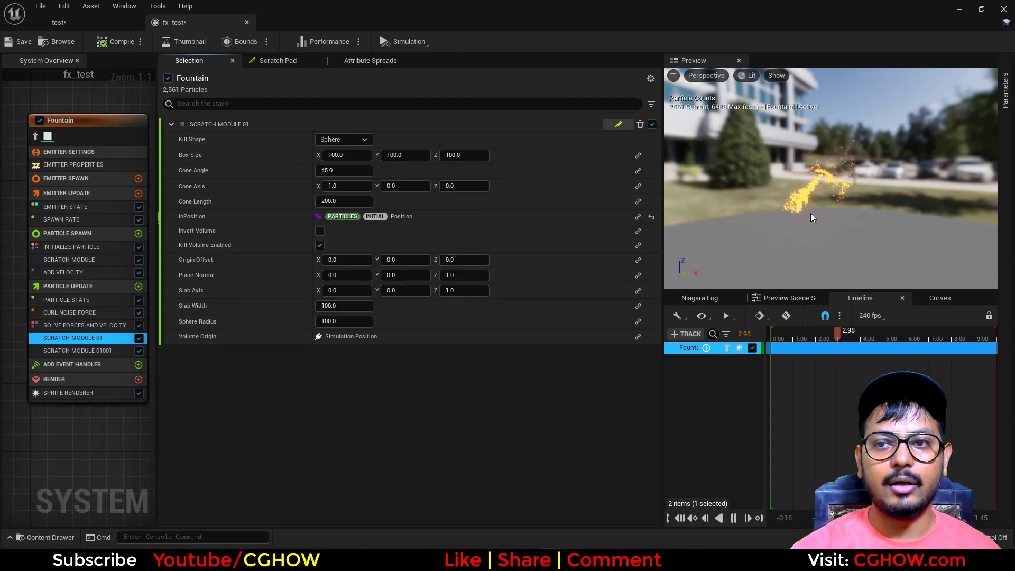
{"action": "left_click_drag", "start_coordinate": [811, 214], "coordinate": [826, 206]}
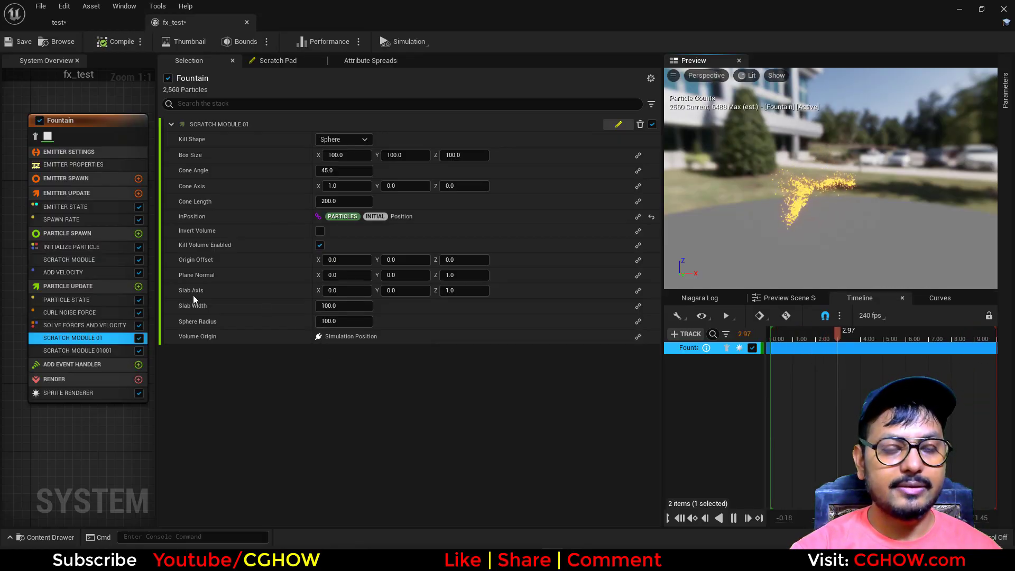
Step: Link Scratch Module 01's Origin Offset to a new User parameter named Origin Offset
{"action": "left_click", "coordinate": [95, 24]}
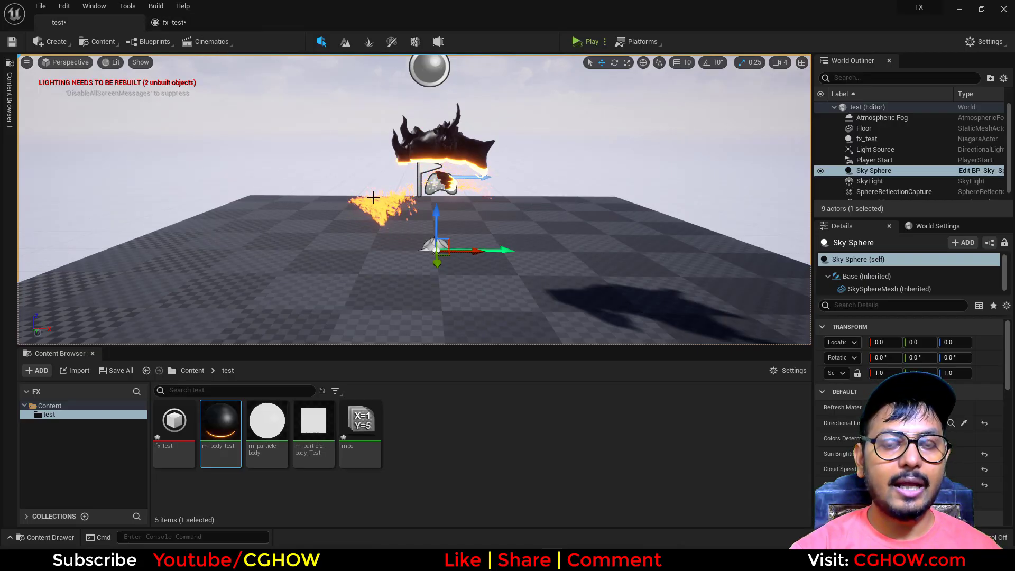
{"action": "left_click", "coordinate": [188, 24]}
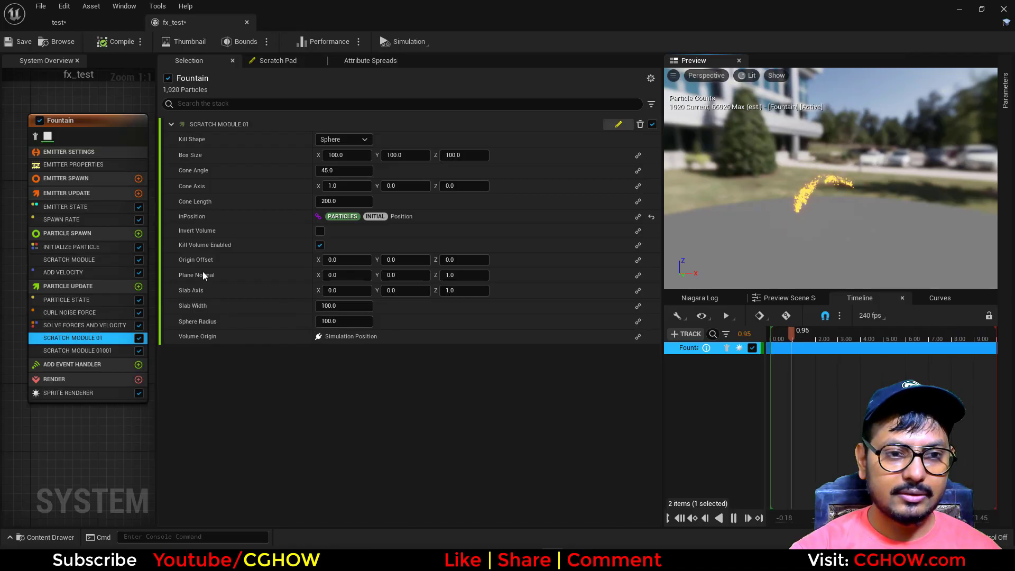
{"action": "left_click", "coordinate": [637, 260]}
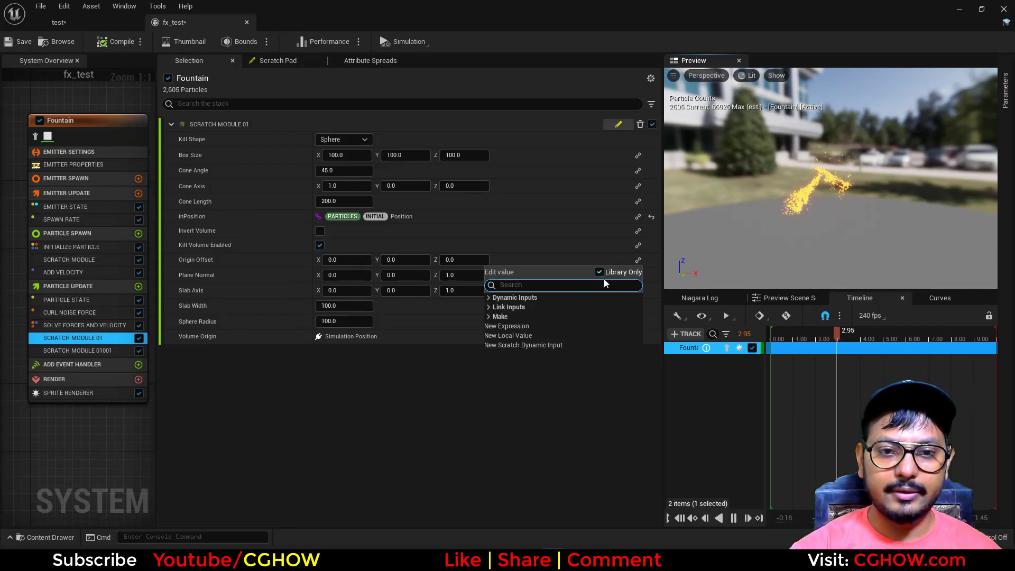
{"action": "left_click", "coordinate": [489, 316]}
{"action": "left_click", "coordinate": [549, 365]}
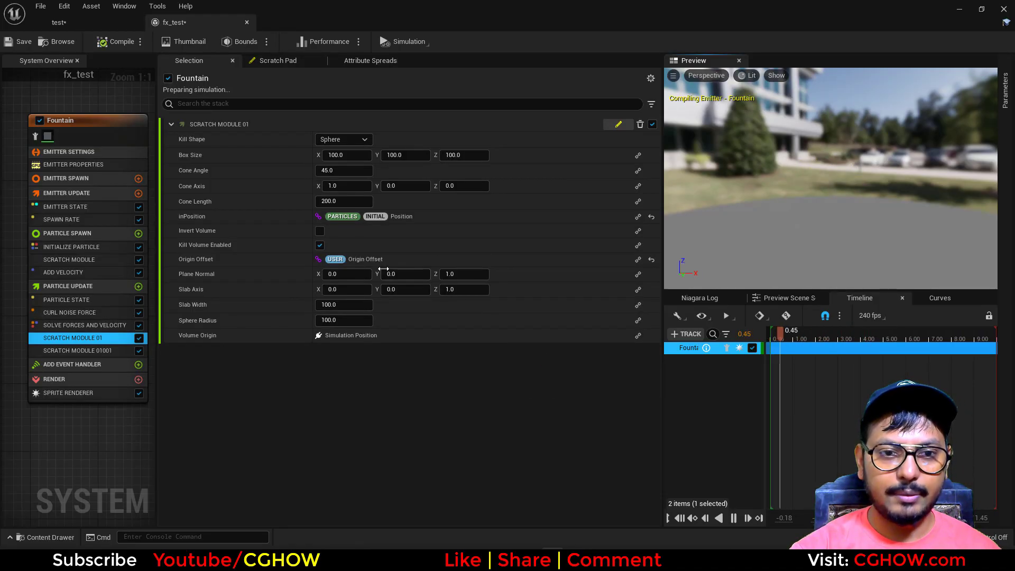
Step: Copy the User Origin Offset link into Scratch Module 01001's Origin Offset and save the fx_test system
{"action": "right_click", "coordinate": [370, 261]}
{"action": "left_click", "coordinate": [71, 401]}
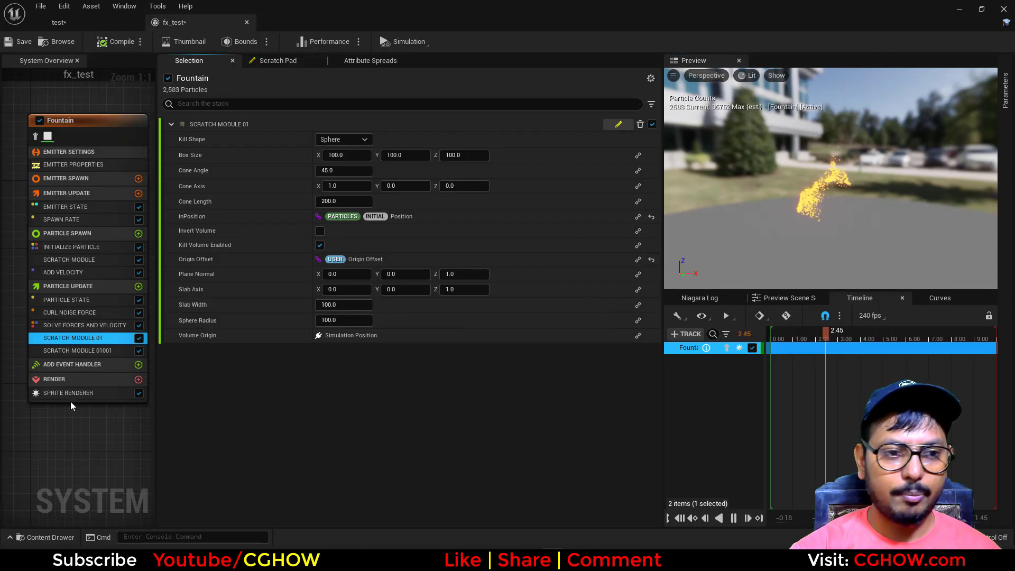
{"action": "left_click", "coordinate": [112, 359]}
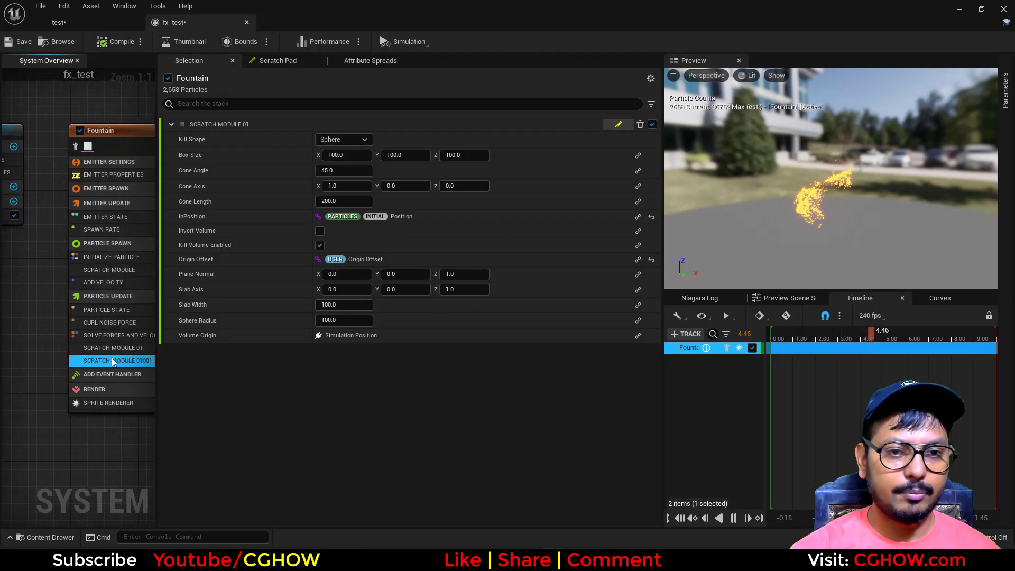
{"action": "right_click", "coordinate": [497, 262]}
{"action": "left_click", "coordinate": [531, 305]}
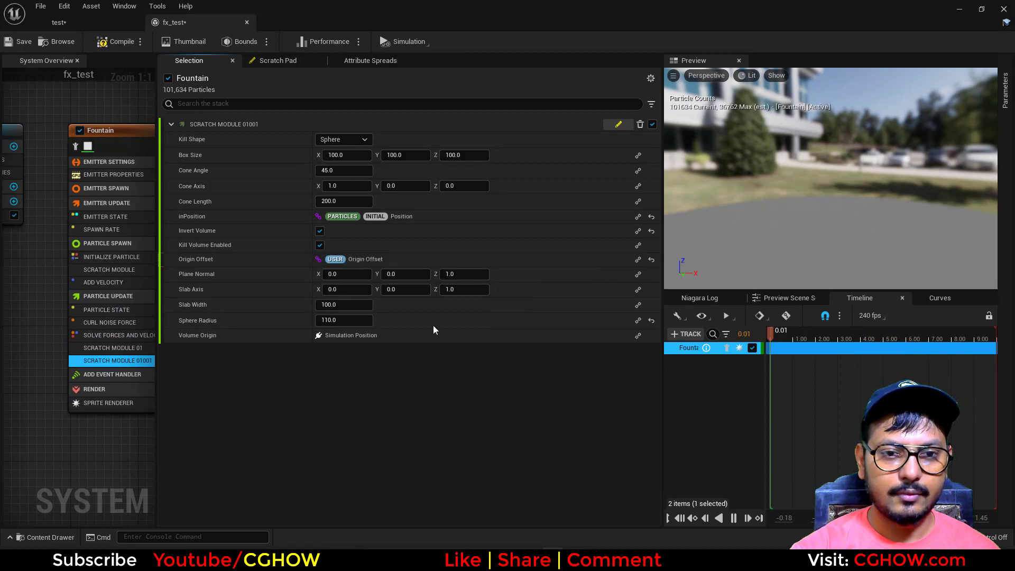
{"action": "left_click", "coordinate": [77, 200]}
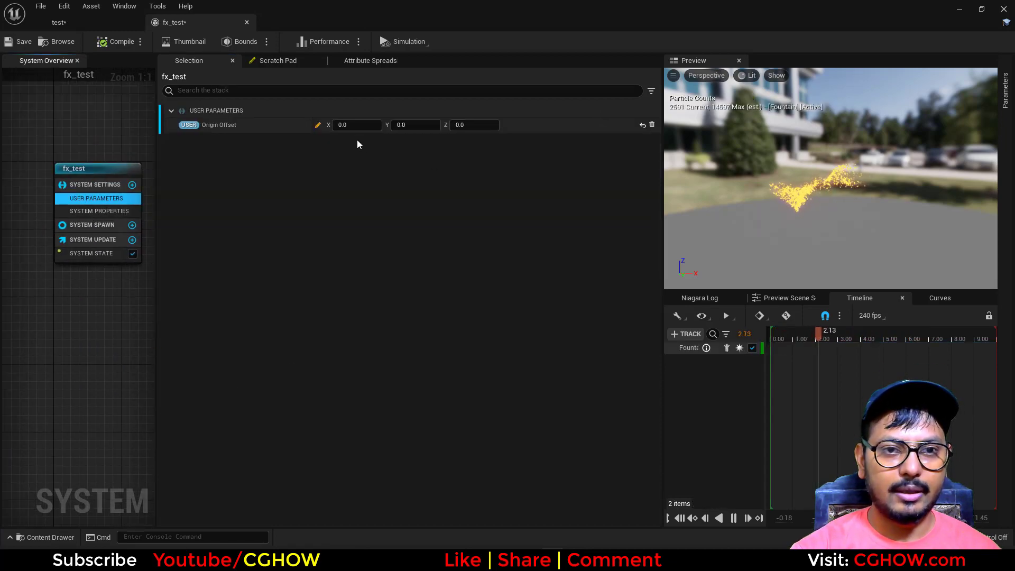
{"action": "left_click", "coordinate": [21, 46]}
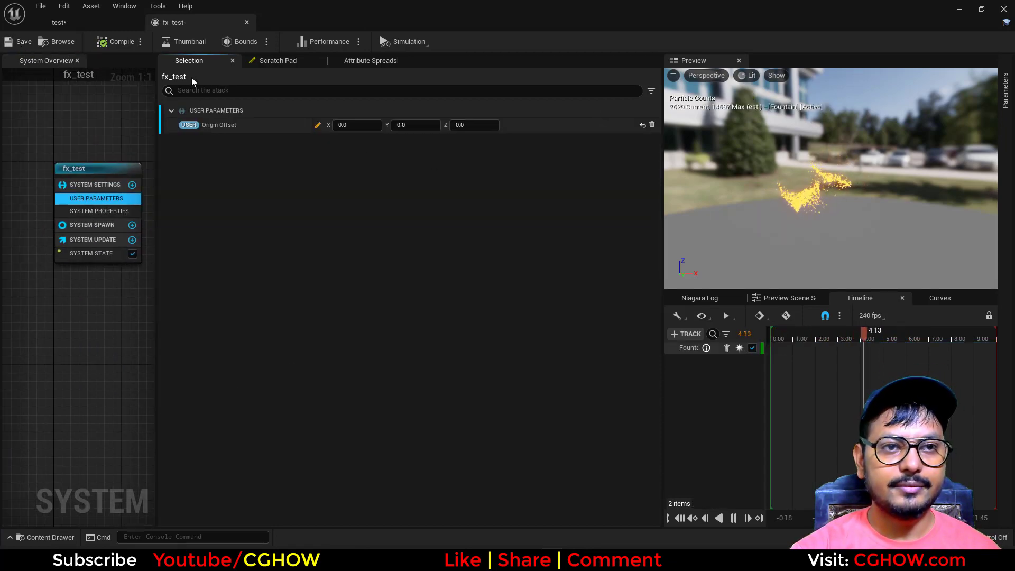
Step: Open the test level's Level Blueprint, dock it beside the other editor tabs, and return to the level
{"action": "left_click", "coordinate": [98, 24]}
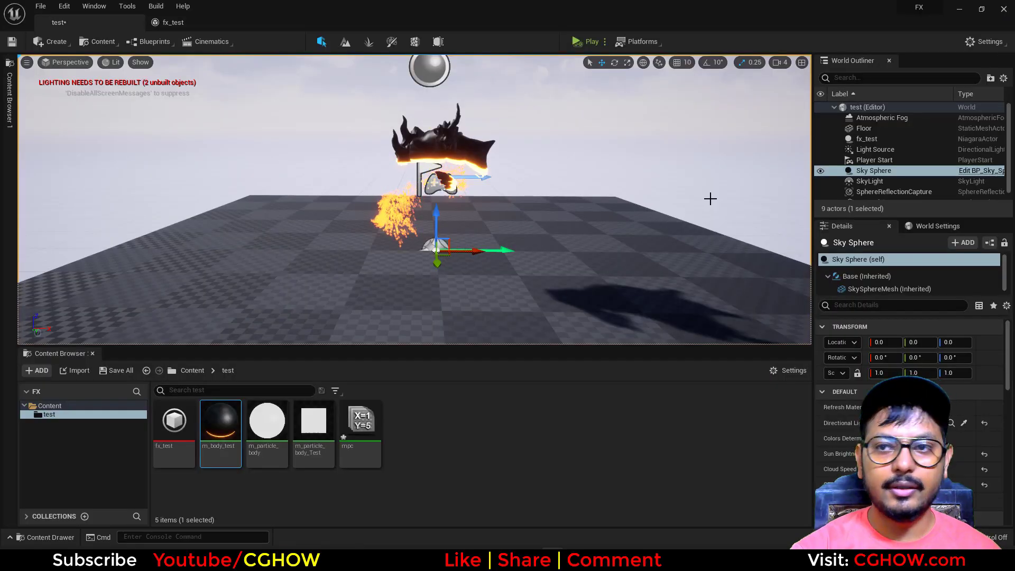
{"action": "left_click", "coordinate": [164, 41]}
{"action": "left_click", "coordinate": [204, 119]}
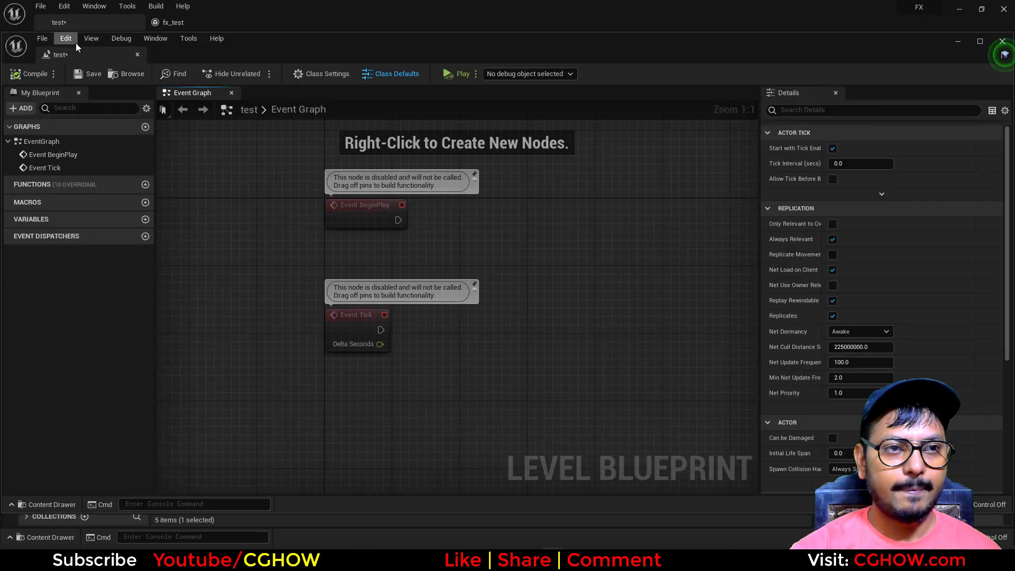
{"action": "left_click_drag", "start_coordinate": [79, 57], "coordinate": [198, 18]}
{"action": "left_click", "coordinate": [69, 23]}
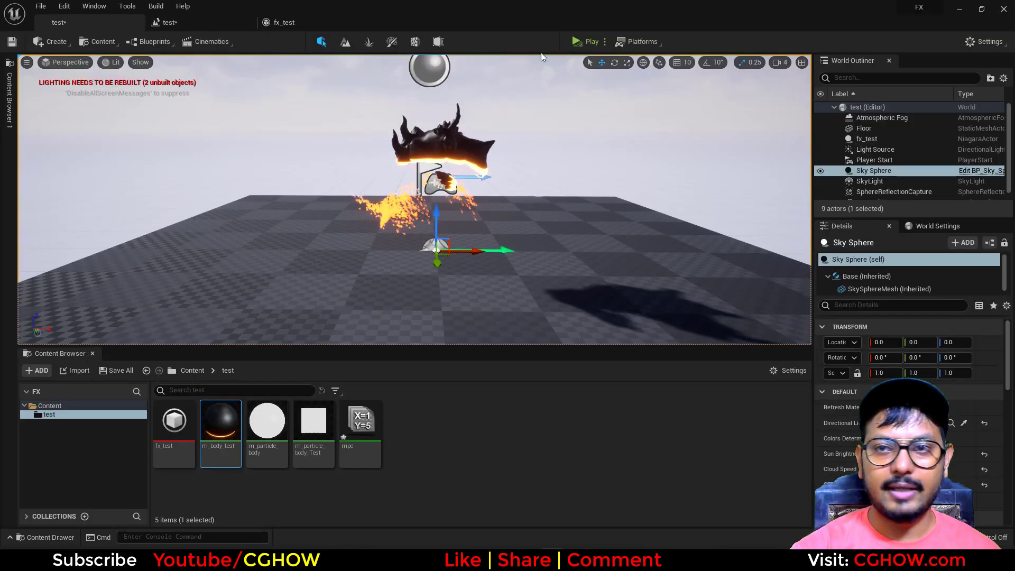
Step: Select the fx_test Niagara actor in the level and add a reference to it in the Level Blueprint's event graph
{"action": "left_click", "coordinate": [867, 138]}
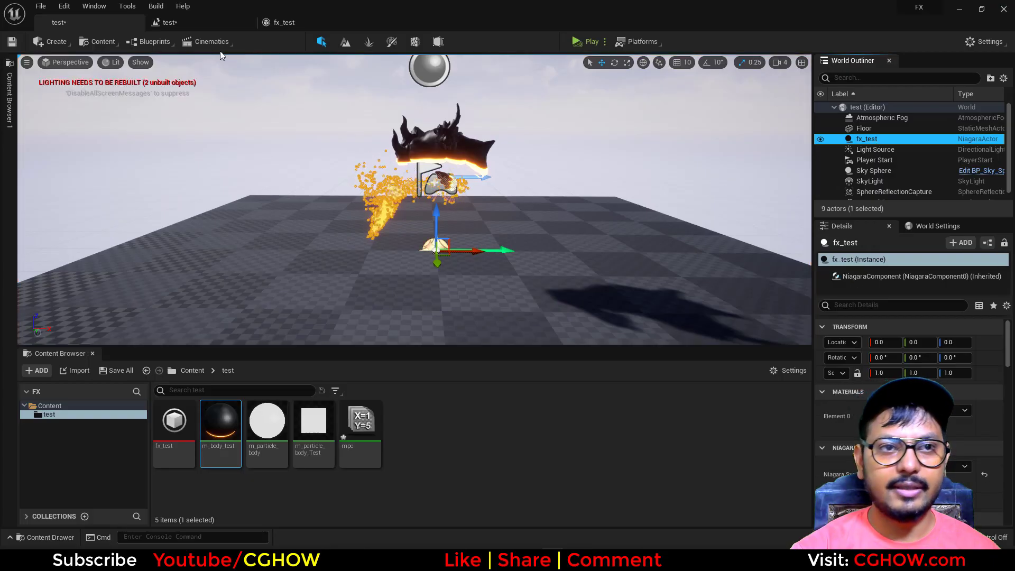
{"action": "left_click", "coordinate": [284, 22]}
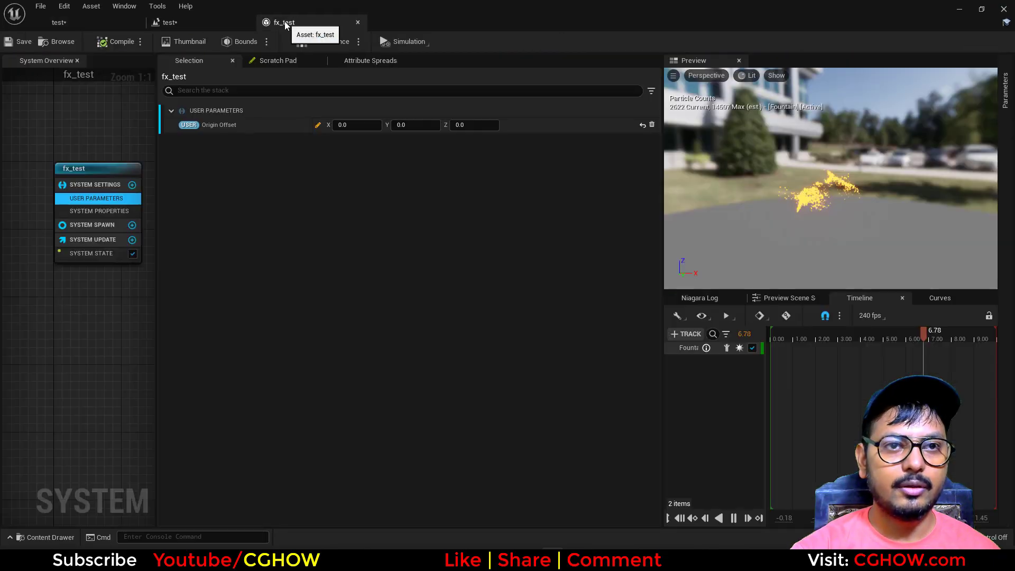
{"action": "left_click", "coordinate": [205, 20]}
{"action": "right_click", "coordinate": [456, 218]}
{"action": "left_click", "coordinate": [520, 271]}
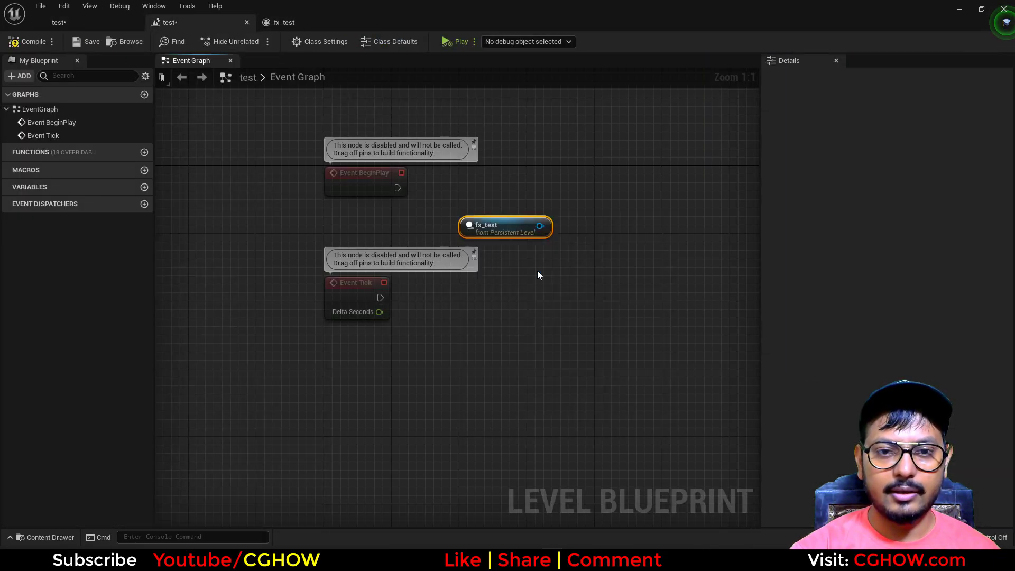
Step: Create a Set Niagara Variable (Vector3) node from the fx_test reference and connect Event Tick to its execution input
{"action": "left_click_drag", "start_coordinate": [516, 228], "coordinate": [491, 212]}
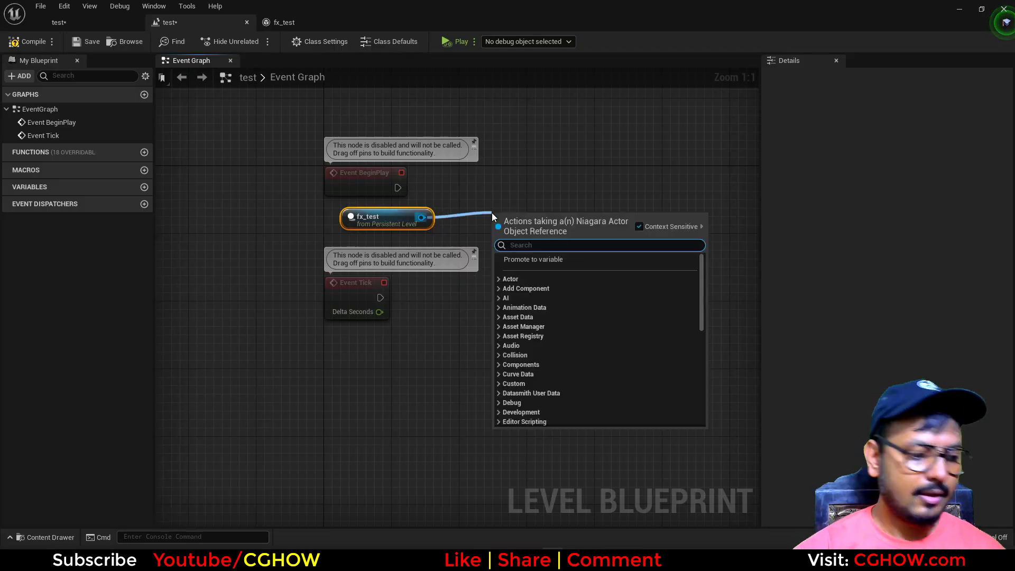
{"action": "type", "text": "set niagar va"}
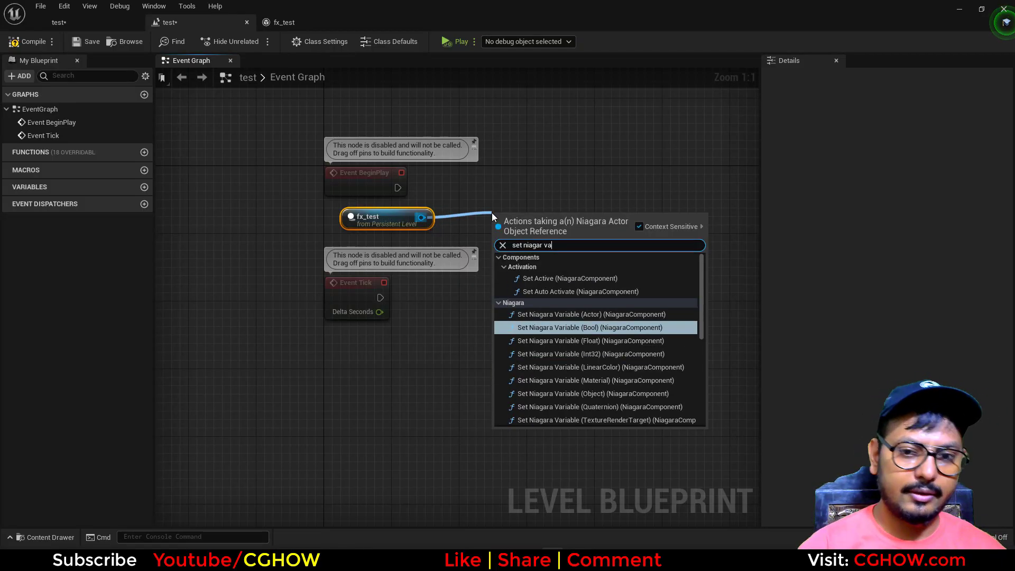
{"action": "scroll", "coordinate": [597, 389], "scroll_direction": "down", "scroll_amount": 2}
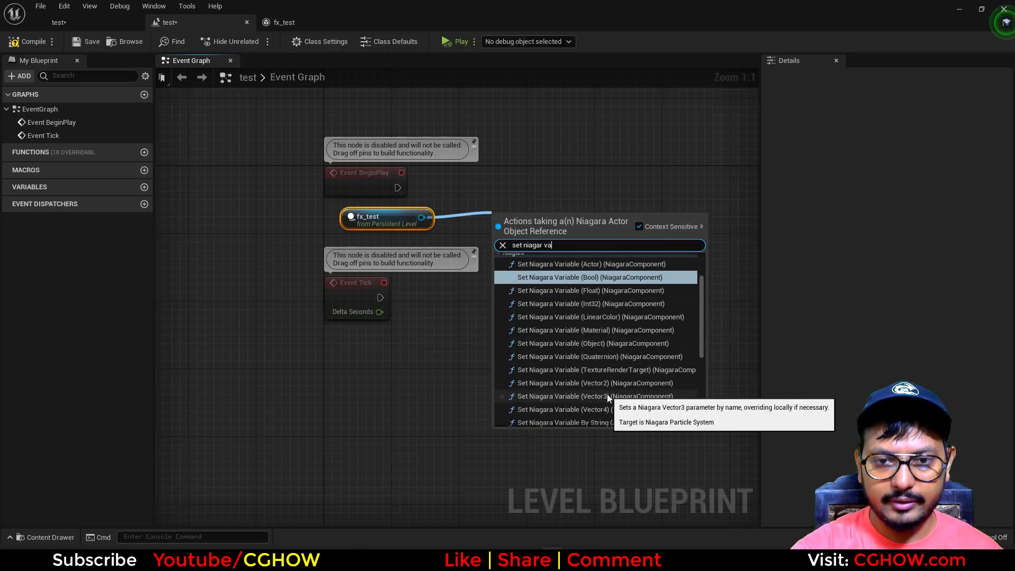
{"action": "left_click", "coordinate": [607, 395]}
{"action": "left_click_drag", "start_coordinate": [565, 224], "coordinate": [628, 233]}
{"action": "left_click", "coordinate": [404, 307]}
{"action": "left_click_drag", "start_coordinate": [380, 297], "coordinate": [571, 247]}
Step: Copy the Origin Offset user parameter's name from fx_test into the Set Niagara Variable node's In Variable Name
{"action": "left_click", "coordinate": [284, 22]}
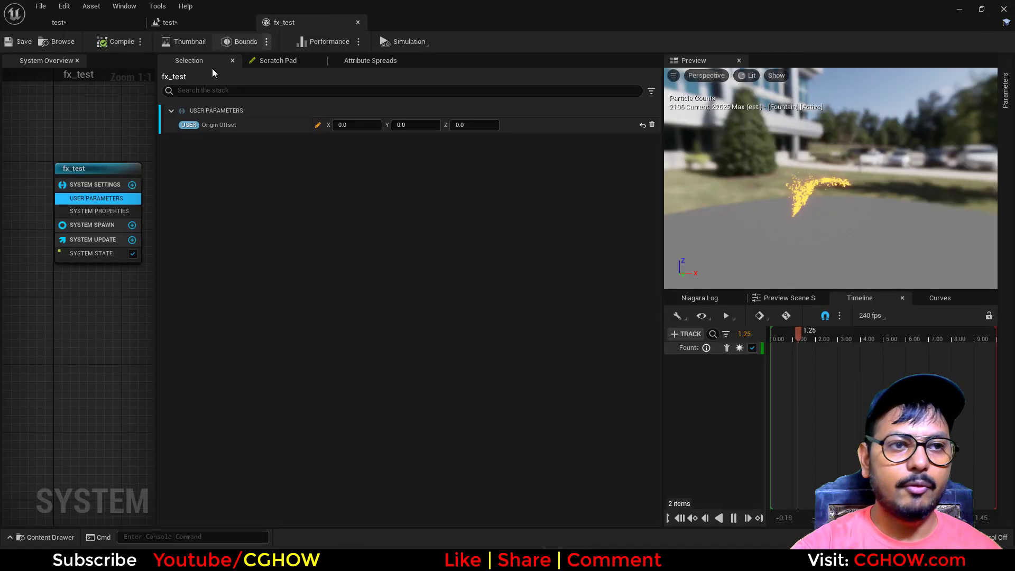
{"action": "double_click", "coordinate": [218, 125]}
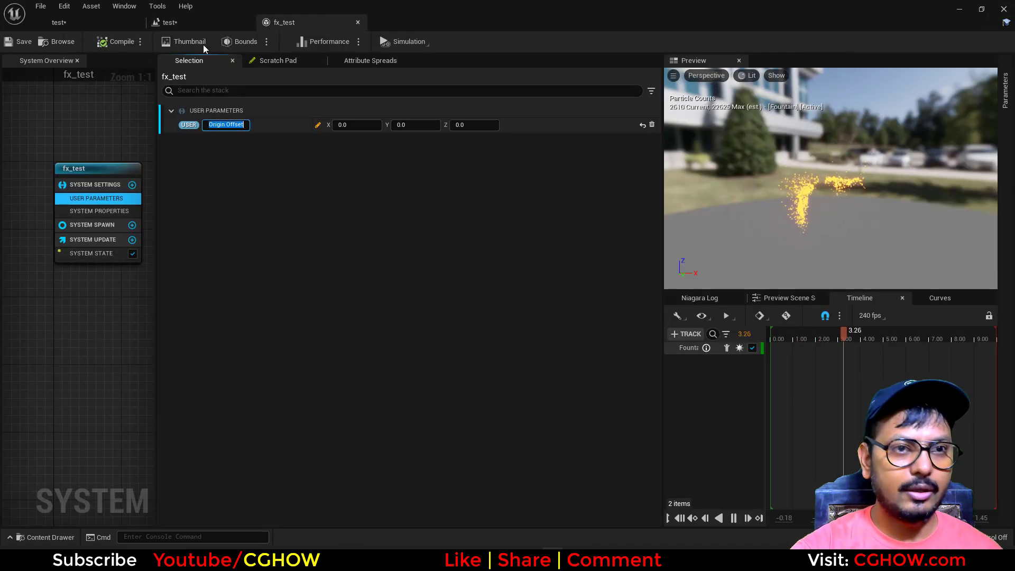
{"action": "key", "text": "ctrl+c"}
{"action": "left_click", "coordinate": [169, 22]}
{"action": "left_click", "coordinate": [601, 283]}
{"action": "key", "text": "ctrl+v"}
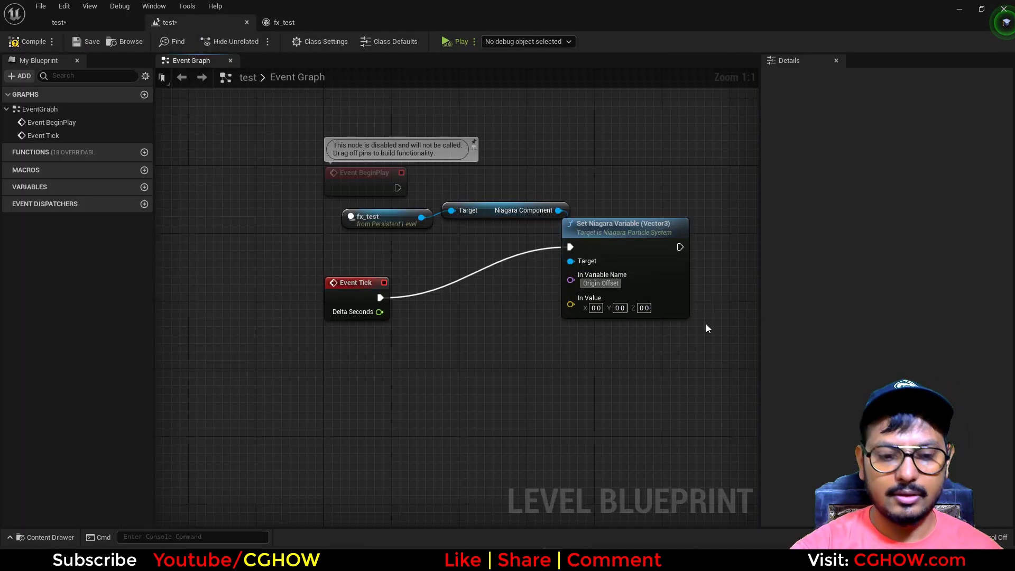
{"action": "left_click_drag", "start_coordinate": [637, 288], "coordinate": [688, 288]}
{"action": "left_click", "coordinate": [569, 309]}
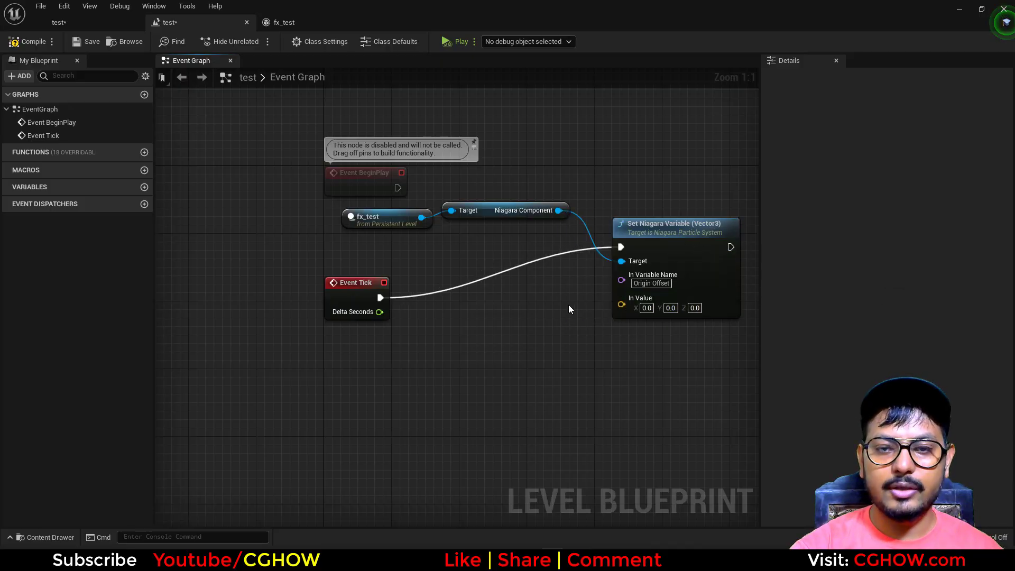
Step: Add a Sphere static mesh to the level on the floor beside the Niagara effect
{"action": "left_click", "coordinate": [110, 23]}
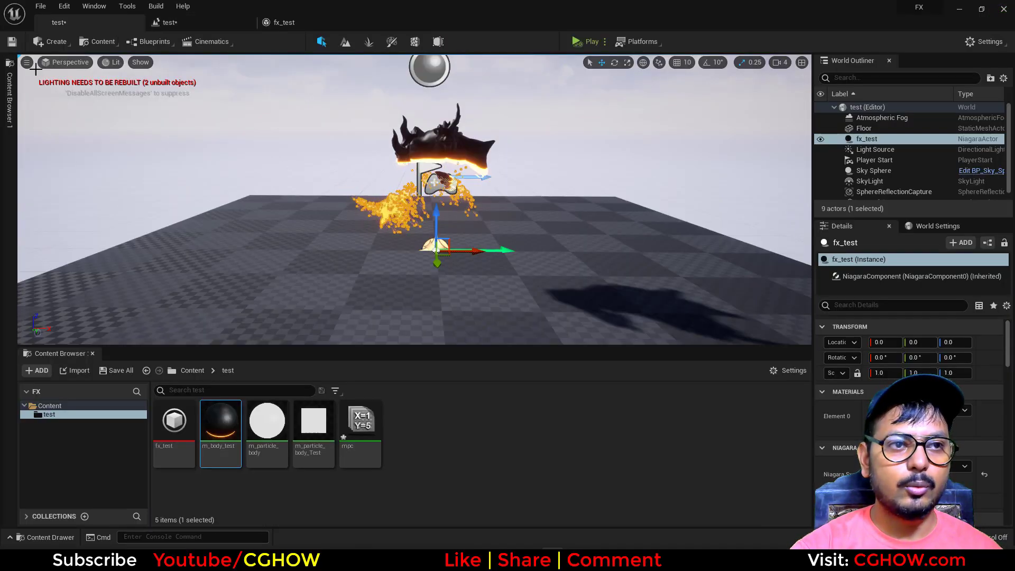
{"action": "left_click", "coordinate": [53, 41]}
{"action": "mouse_move", "coordinate": [69, 90]}
{"action": "left_click_drag", "start_coordinate": [190, 100], "coordinate": [576, 272]}
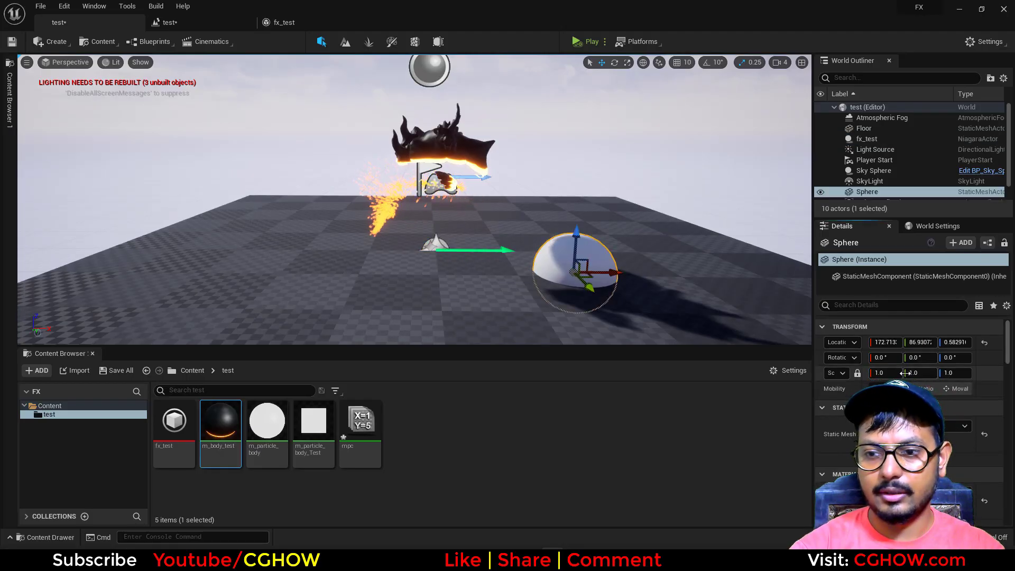